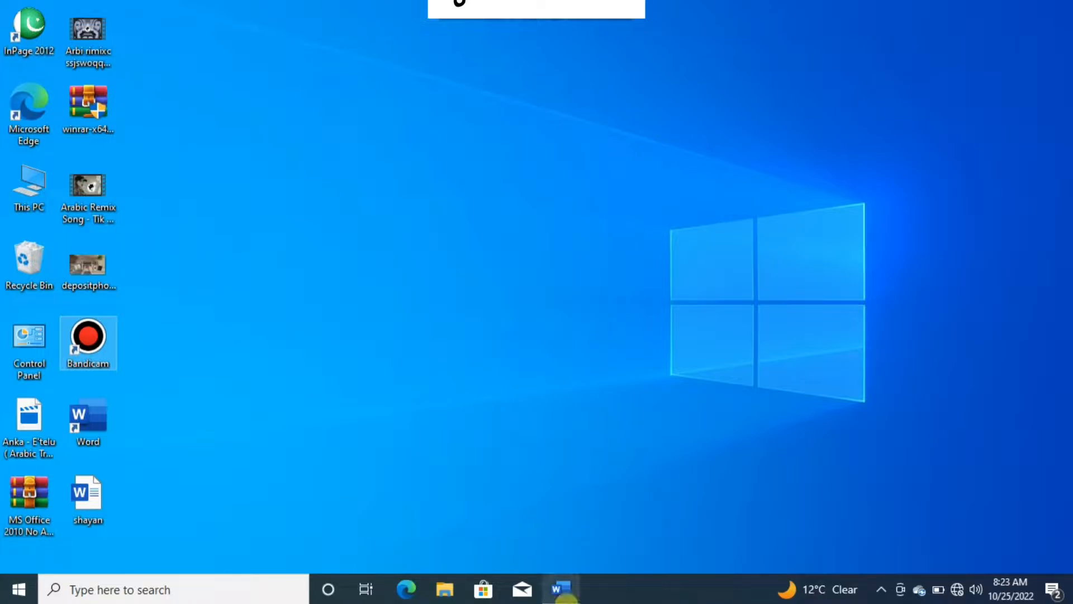
Switch to the Word document and draw a ribbon banner with a lowered centre panel, about 4.64" wide and 1.25" high.
{"action": "left_click", "coordinate": [564, 595]}
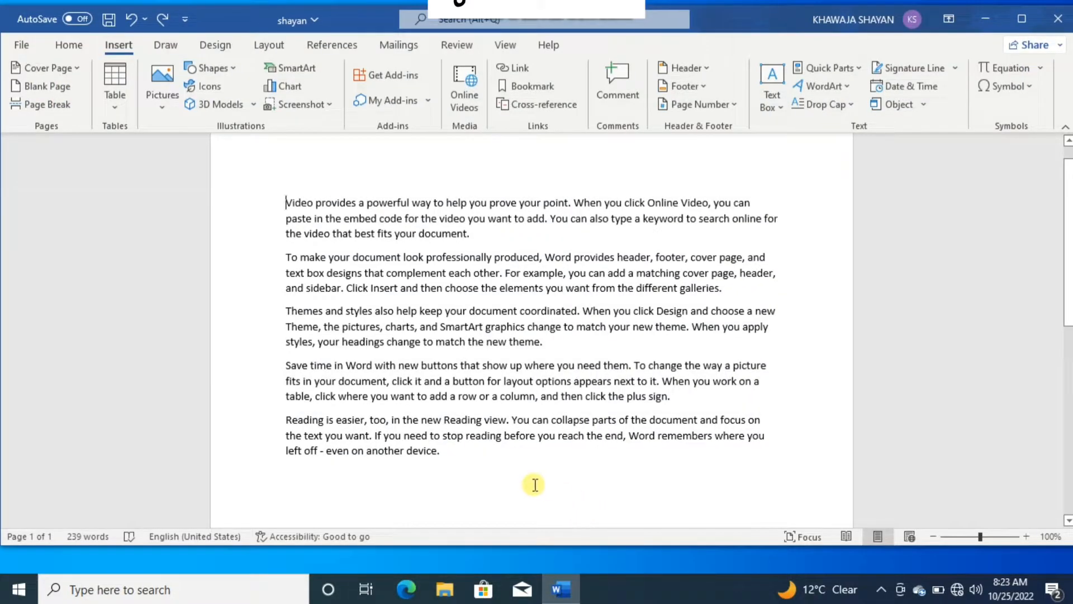
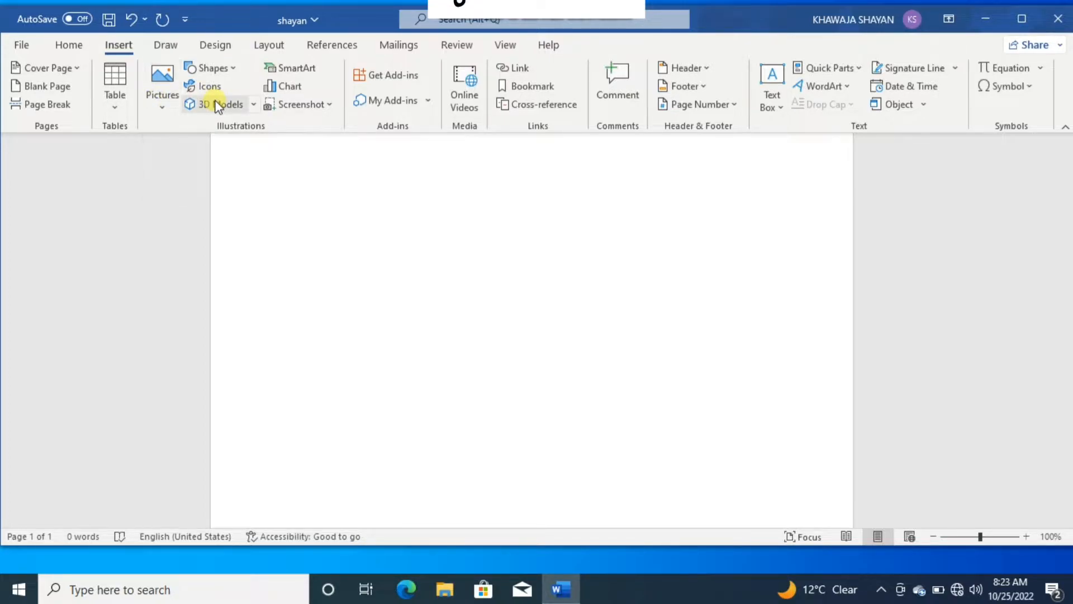
{"action": "left_click", "coordinate": [237, 70]}
{"action": "left_click", "coordinate": [234, 72]}
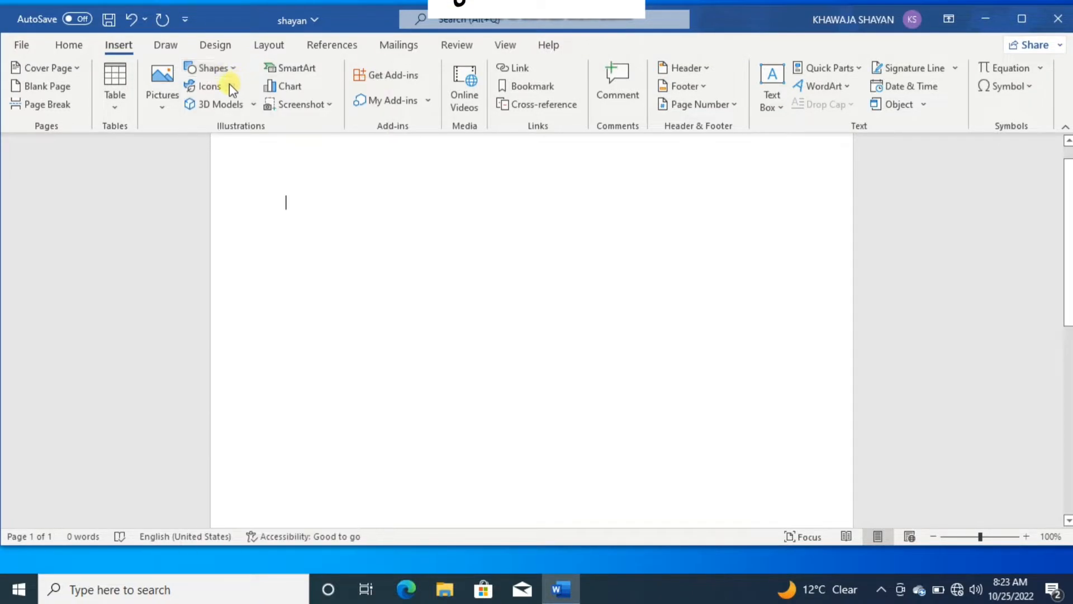
{"action": "left_click", "coordinate": [229, 77]}
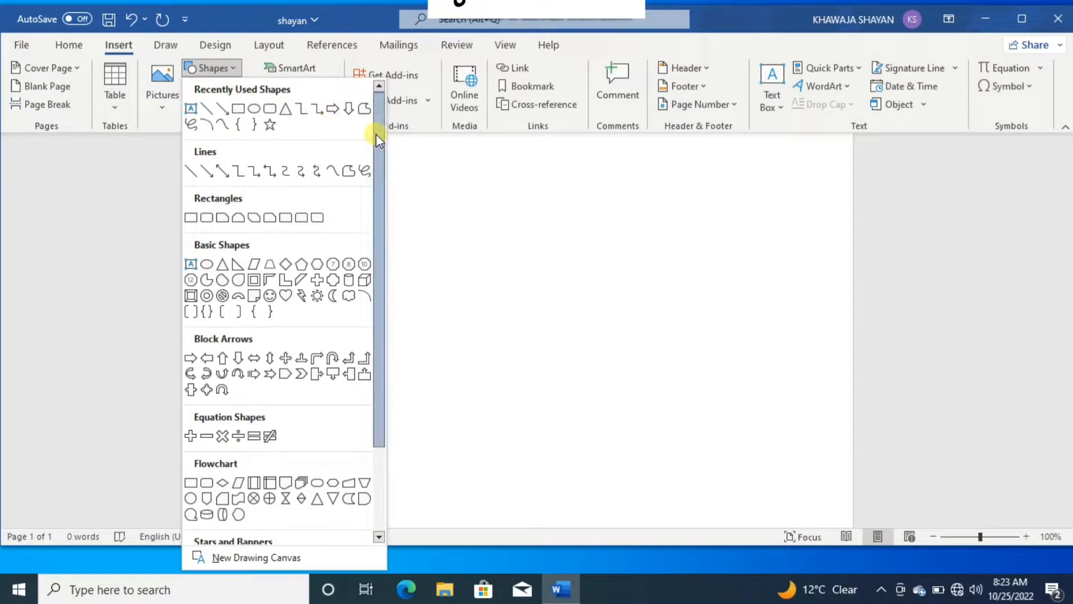
{"action": "left_click_drag", "start_coordinate": [376, 135], "coordinate": [373, 224]}
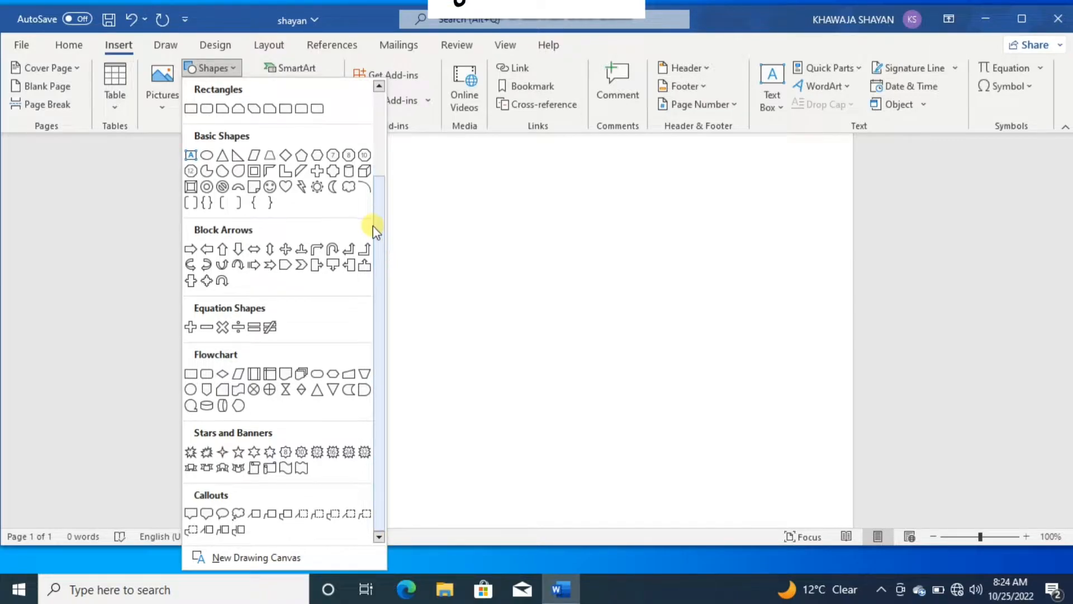
{"action": "left_click", "coordinate": [212, 471]}
{"action": "left_click_drag", "start_coordinate": [379, 259], "coordinate": [455, 295]}
{"action": "left_click_drag", "start_coordinate": [551, 273], "coordinate": [730, 354]}
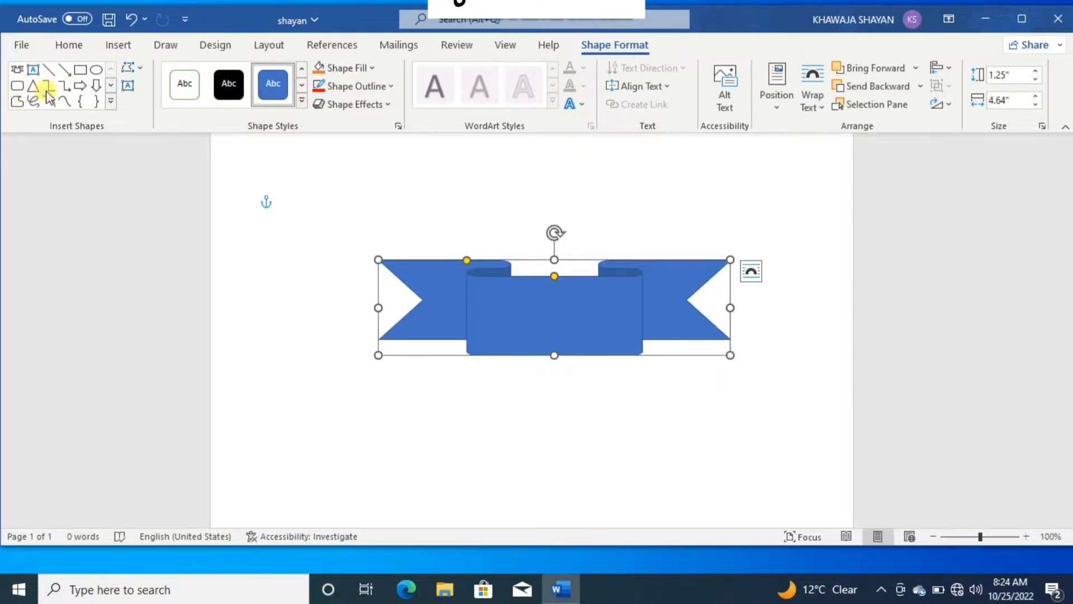
Edit the ribbon's points, pulling the upper corner of its left tail slightly outward and down.
{"action": "left_click", "coordinate": [140, 71]}
{"action": "mouse_move", "coordinate": [148, 95]}
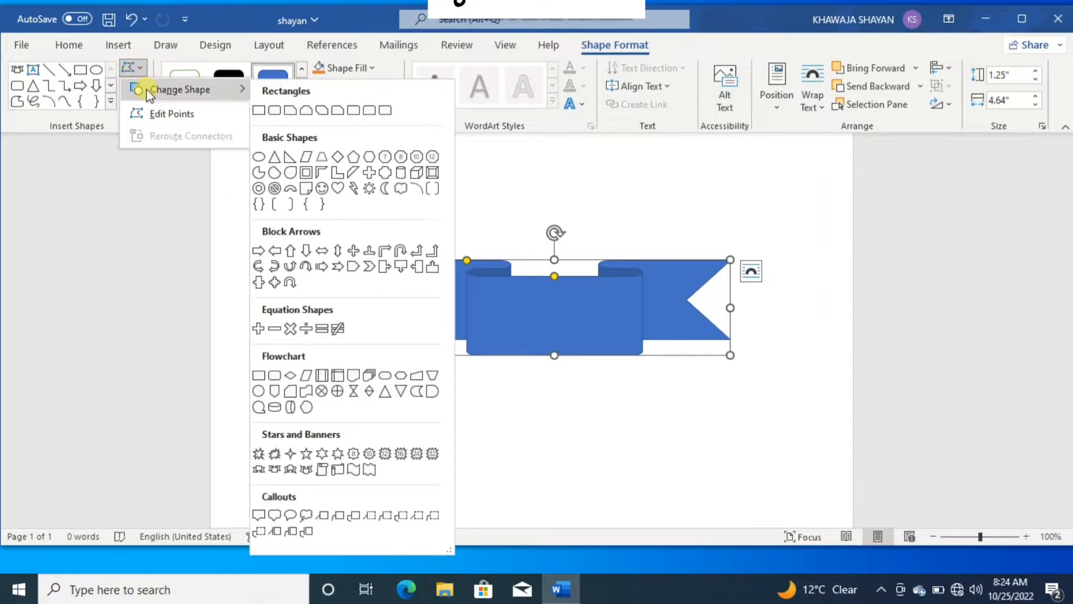
{"action": "left_click", "coordinate": [169, 112]}
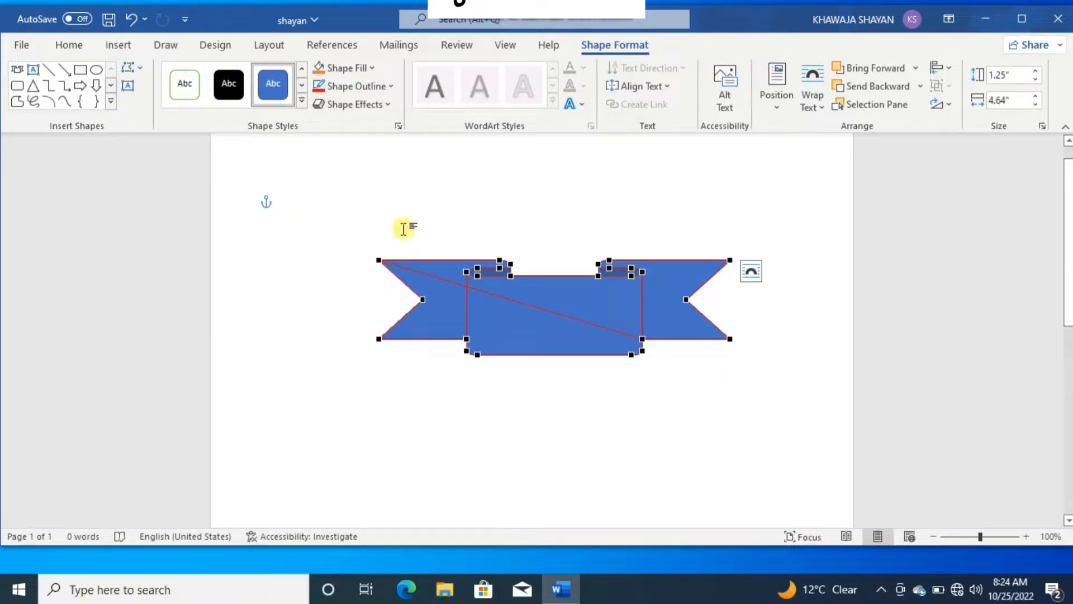
{"action": "left_click_drag", "start_coordinate": [379, 262], "coordinate": [366, 296]}
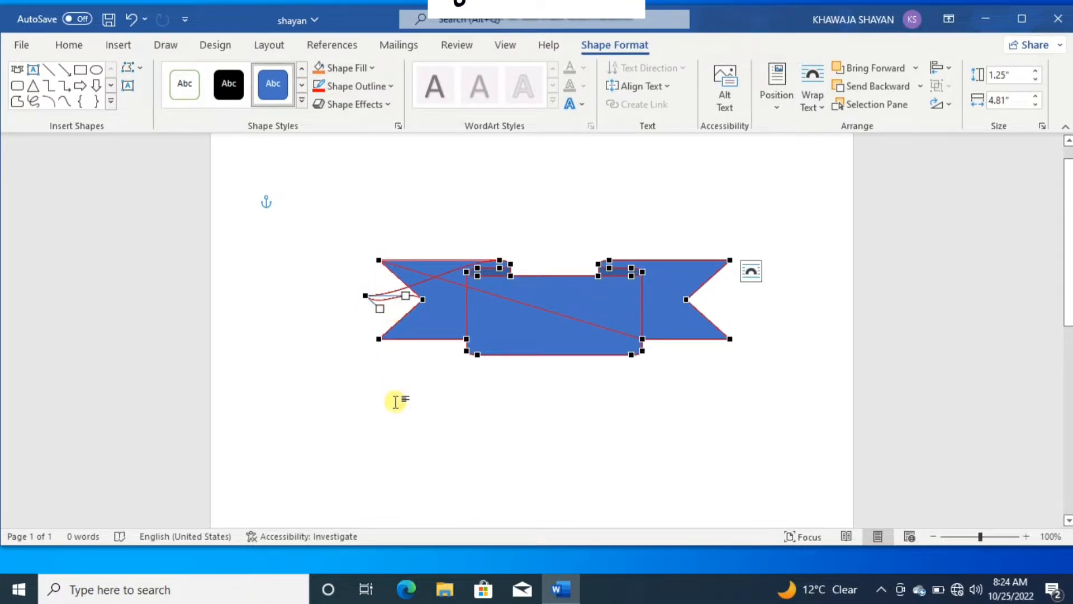
{"action": "left_click", "coordinate": [394, 389]}
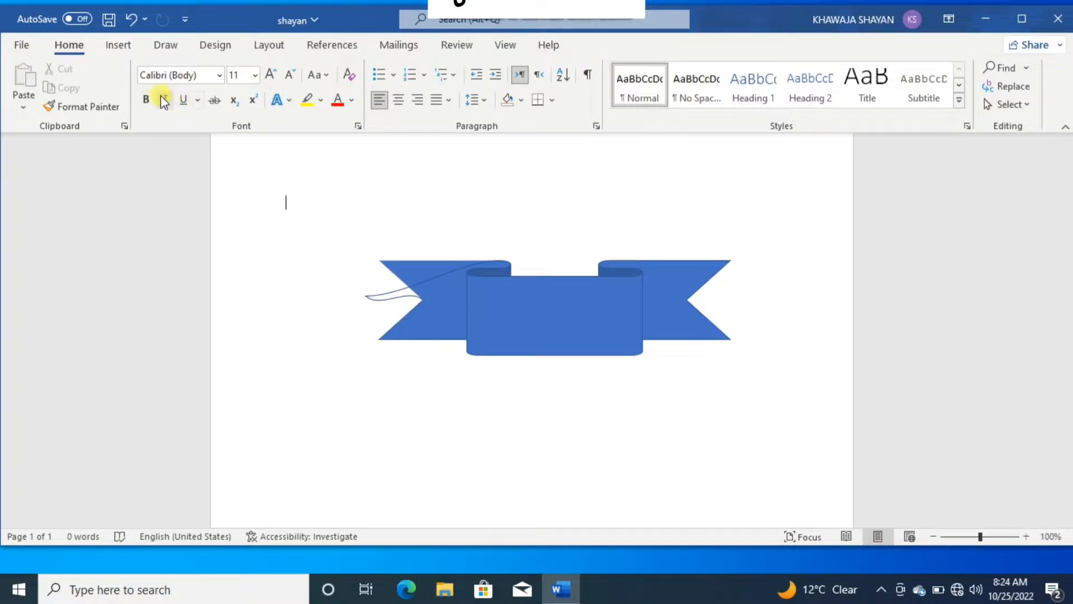
Edit the ribbon's points again, pulling the lower-left corner point of the centre panel down below the ribbon.
{"action": "left_click", "coordinate": [115, 45]}
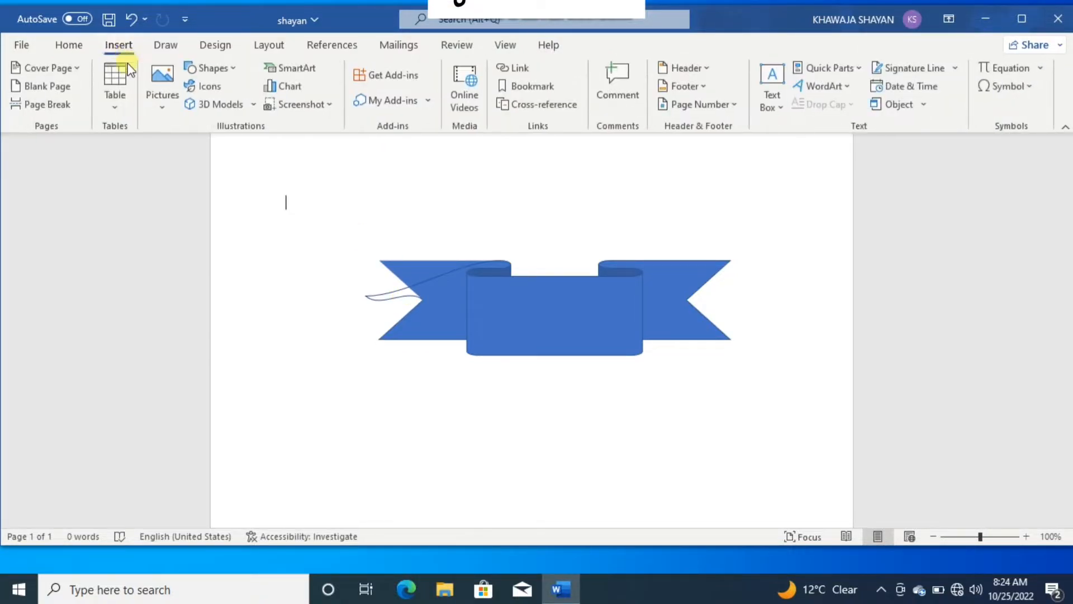
{"action": "left_click", "coordinate": [483, 312]}
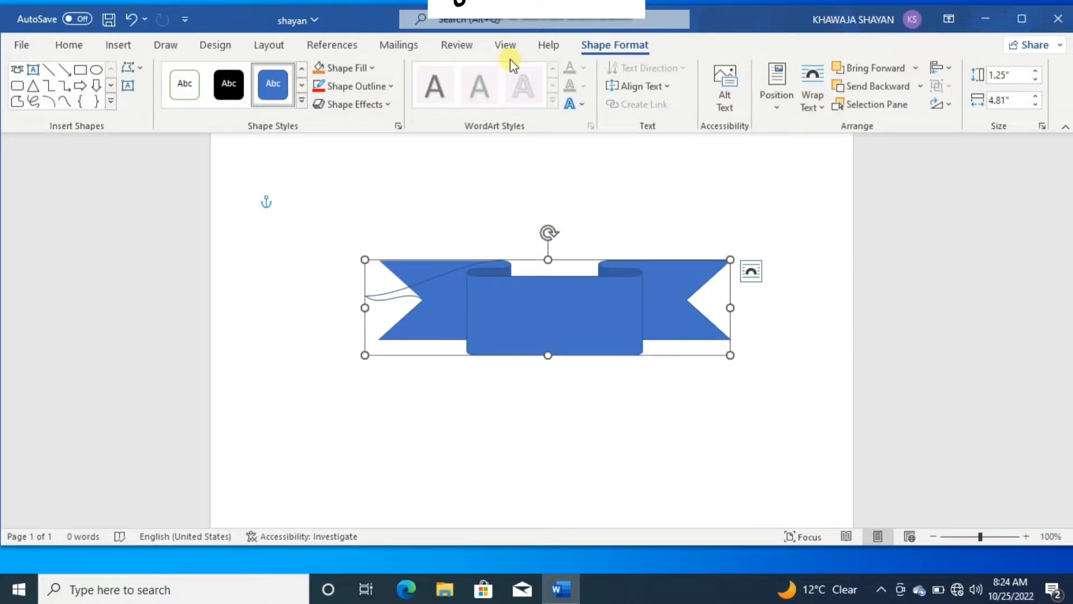
{"action": "left_click", "coordinate": [132, 66]}
{"action": "left_click", "coordinate": [168, 113]}
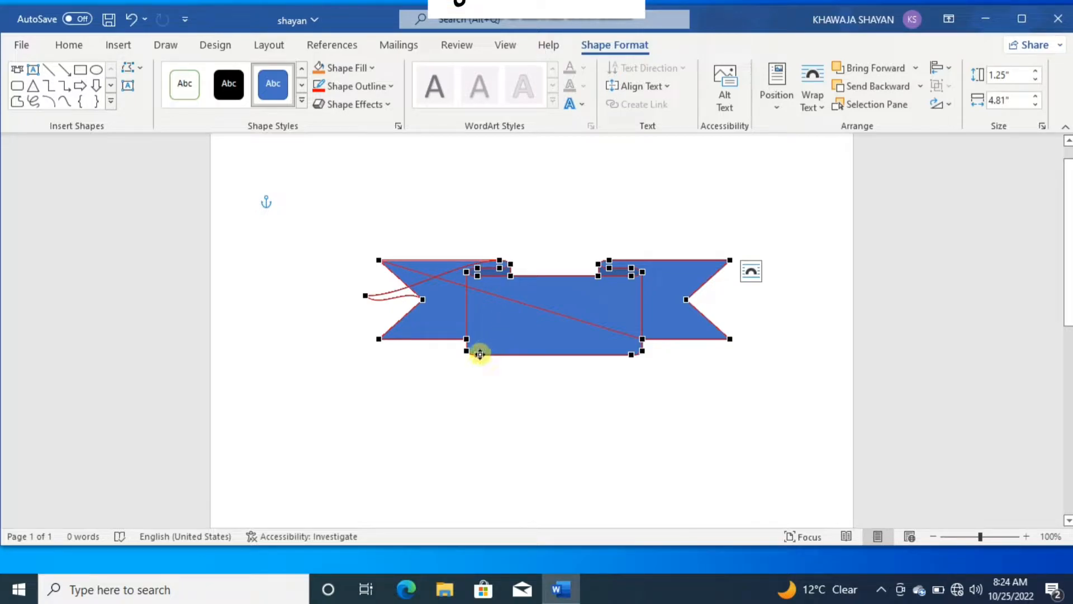
{"action": "left_click_drag", "start_coordinate": [479, 354], "coordinate": [490, 401]}
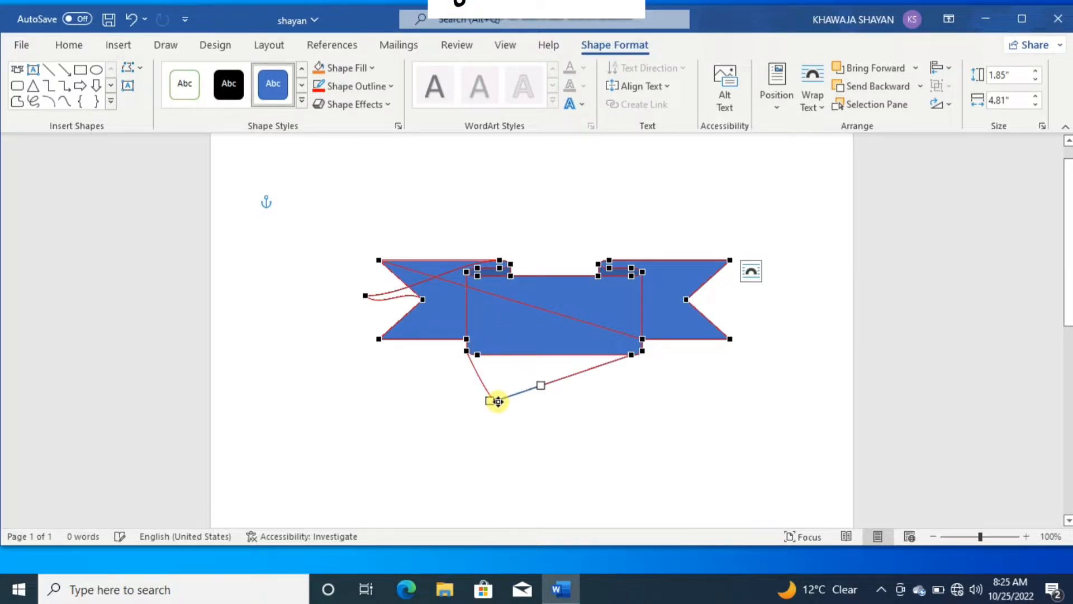
{"action": "left_click", "coordinate": [517, 469]}
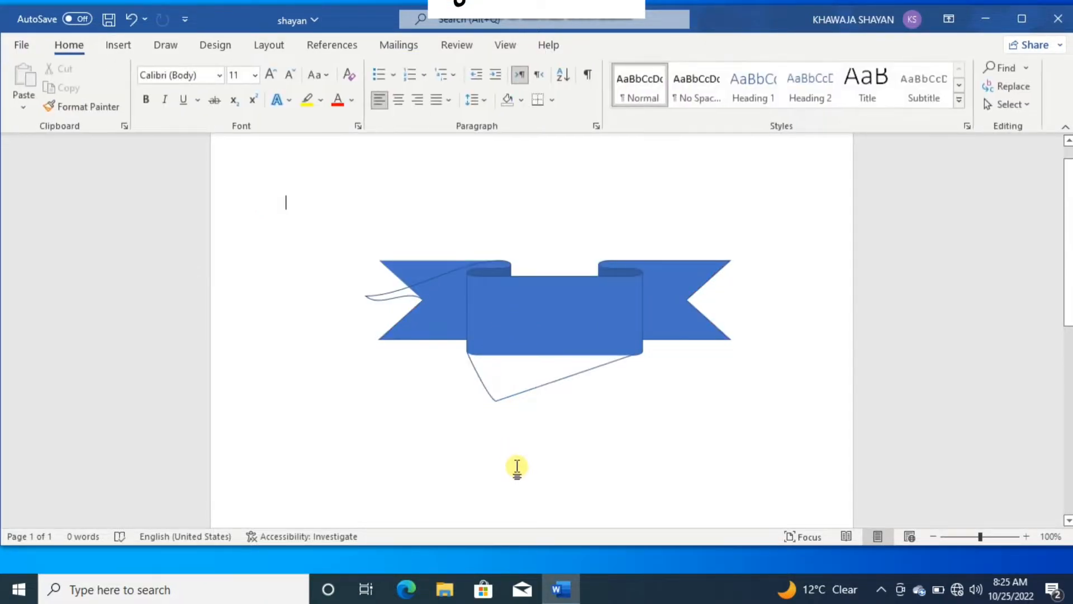
Draw a text box about 1.42" by 0.67" over the ribbon's centre panel and enter HJKKMHFFHH.
{"action": "left_click", "coordinate": [518, 353]}
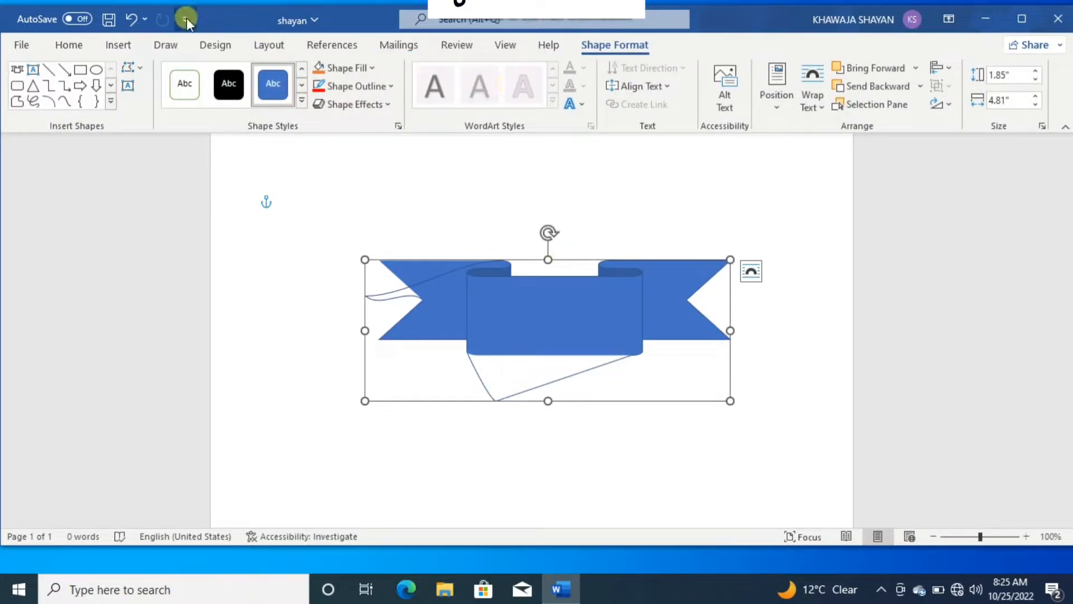
{"action": "left_click", "coordinate": [127, 86]}
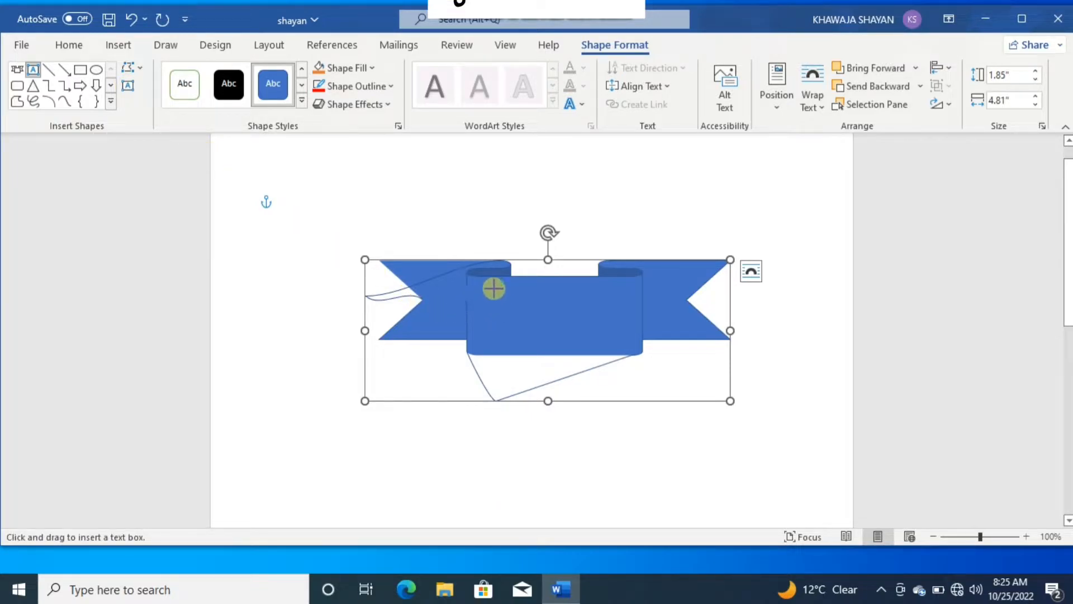
{"action": "left_click_drag", "start_coordinate": [493, 289], "coordinate": [602, 339]}
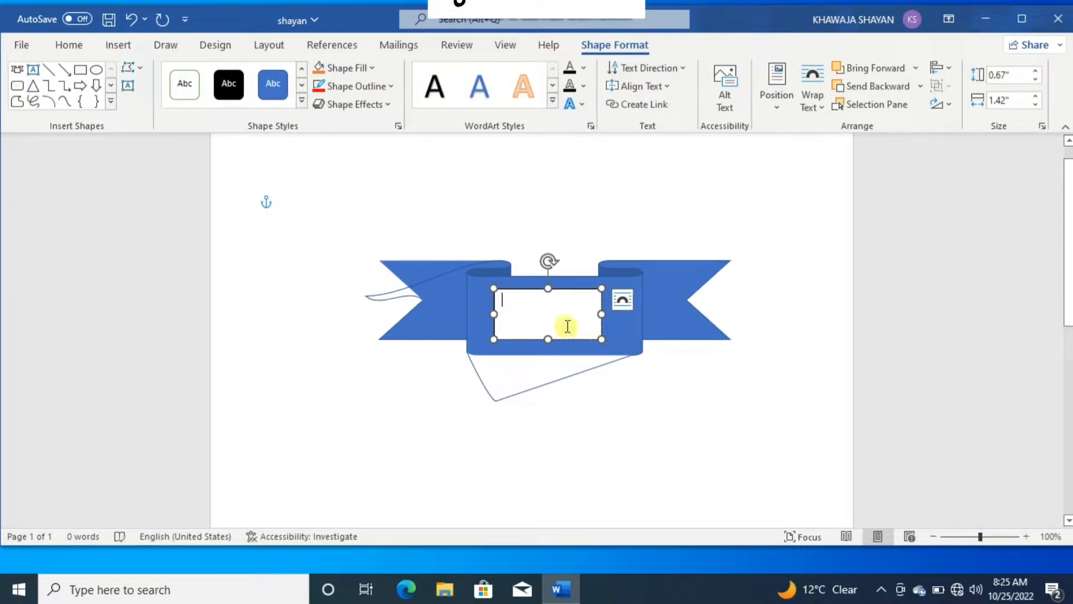
{"action": "type", "text": "HJKKMHFFHH"}
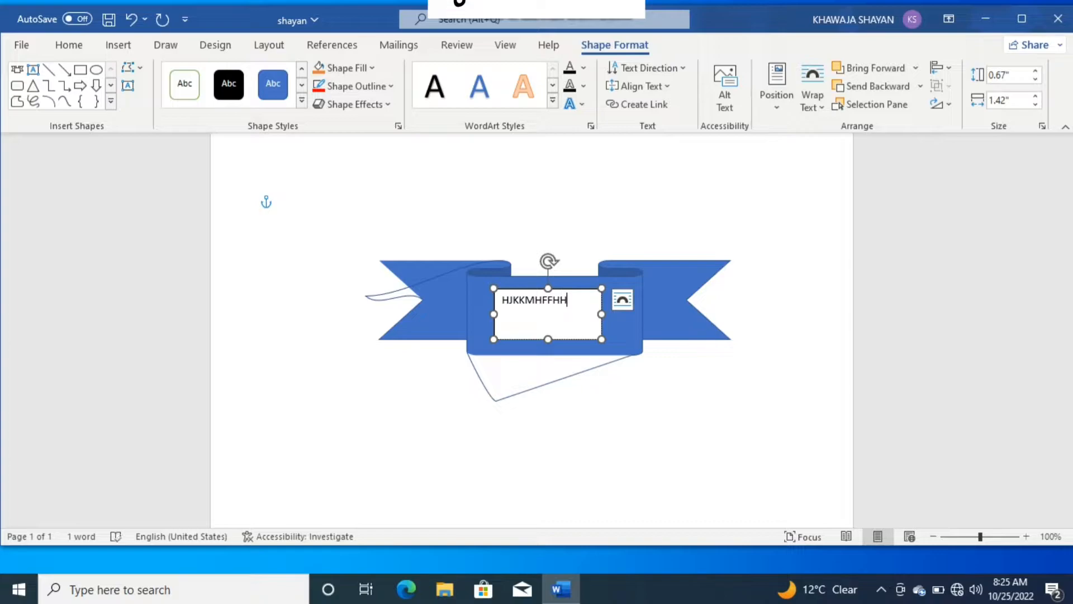
Undo the text box and both point edits, and reselect the ribbon.
{"action": "key", "text": "ctrl+z"}
{"action": "key", "text": "ctrl+z"}
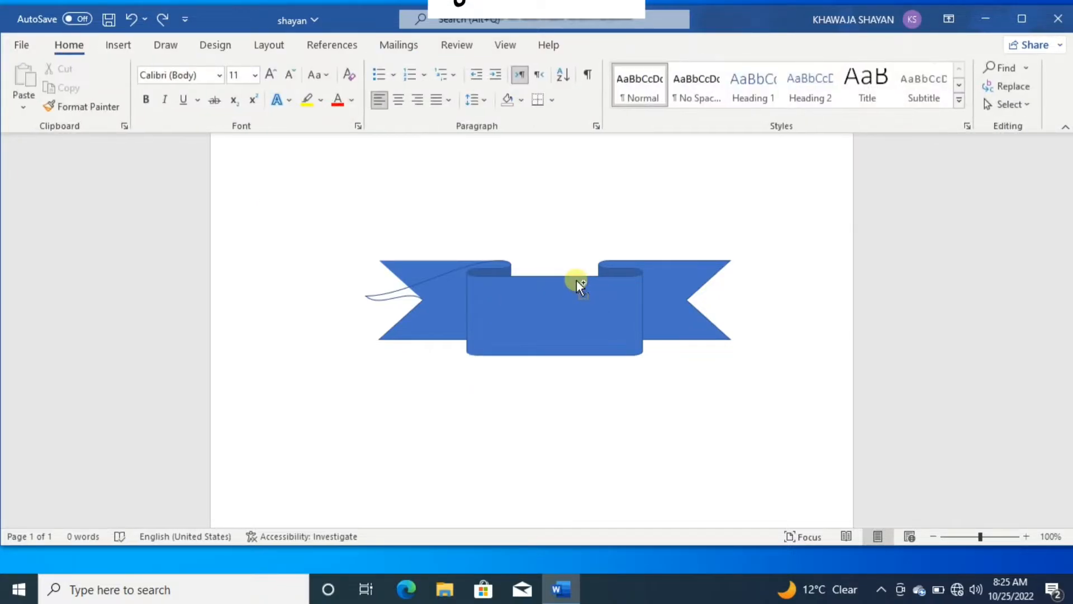
{"action": "left_click", "coordinate": [576, 282]}
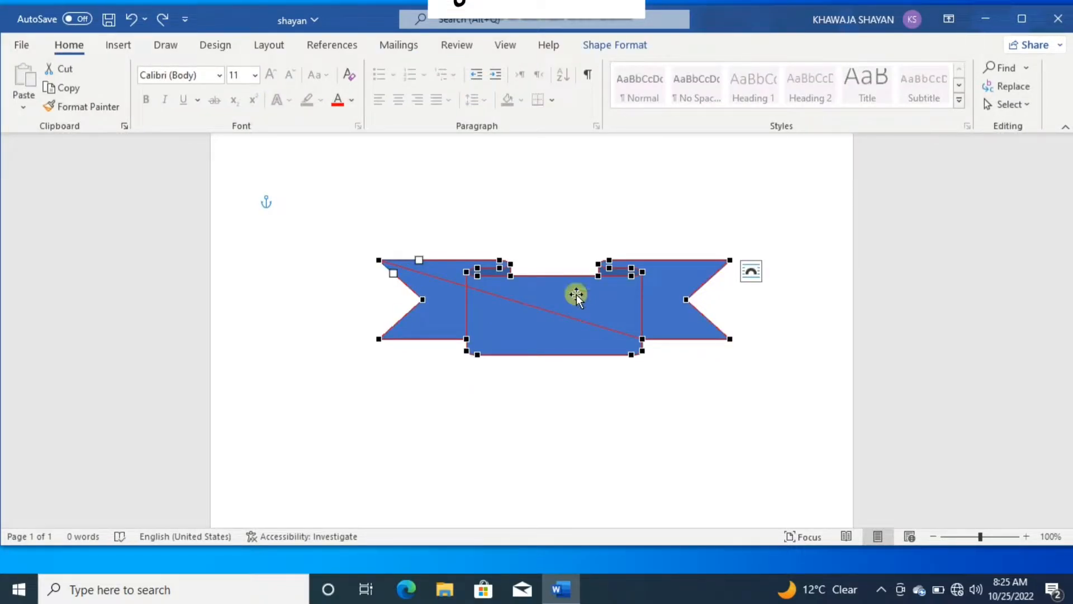
{"action": "left_click", "coordinate": [571, 374]}
{"action": "left_click", "coordinate": [584, 314]}
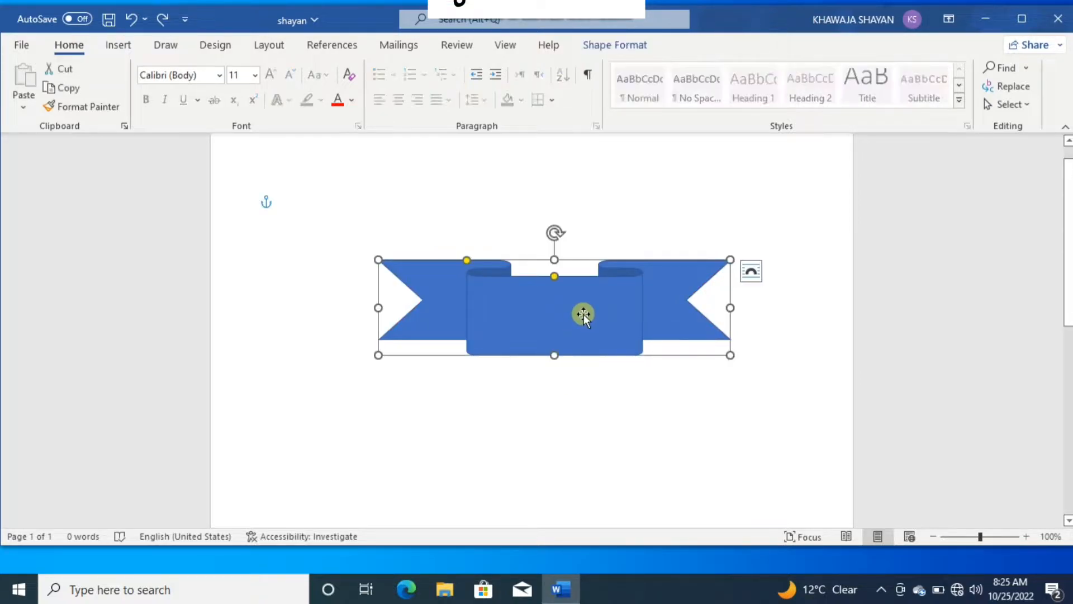
Apply the white shape style with green outline to the ribbon, trying it with the text HKJKJ and clearing that text.
{"action": "left_click", "coordinate": [629, 46]}
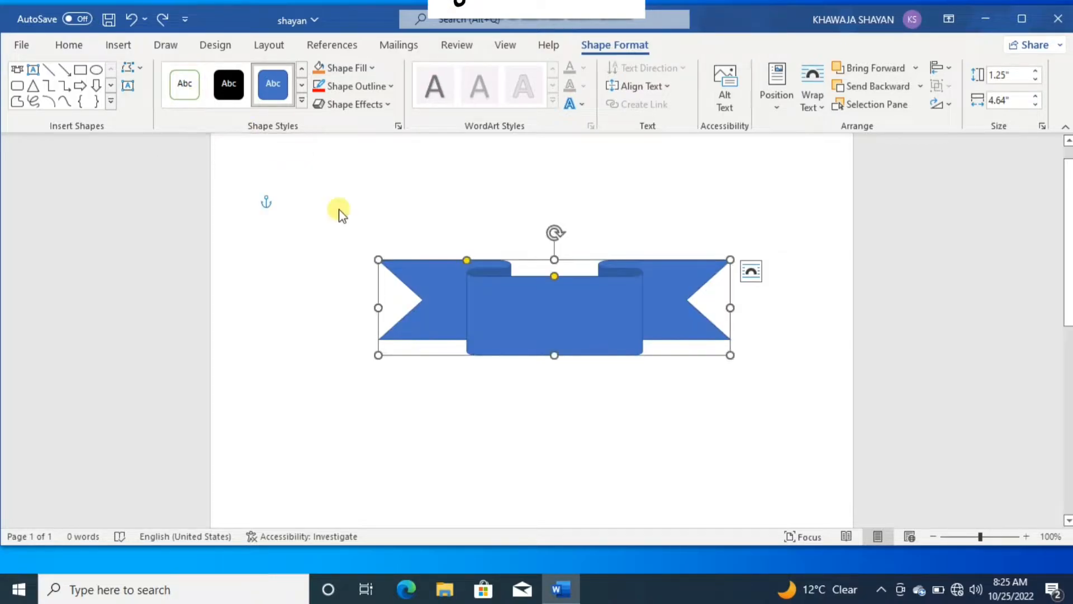
{"action": "left_click", "coordinate": [187, 89]}
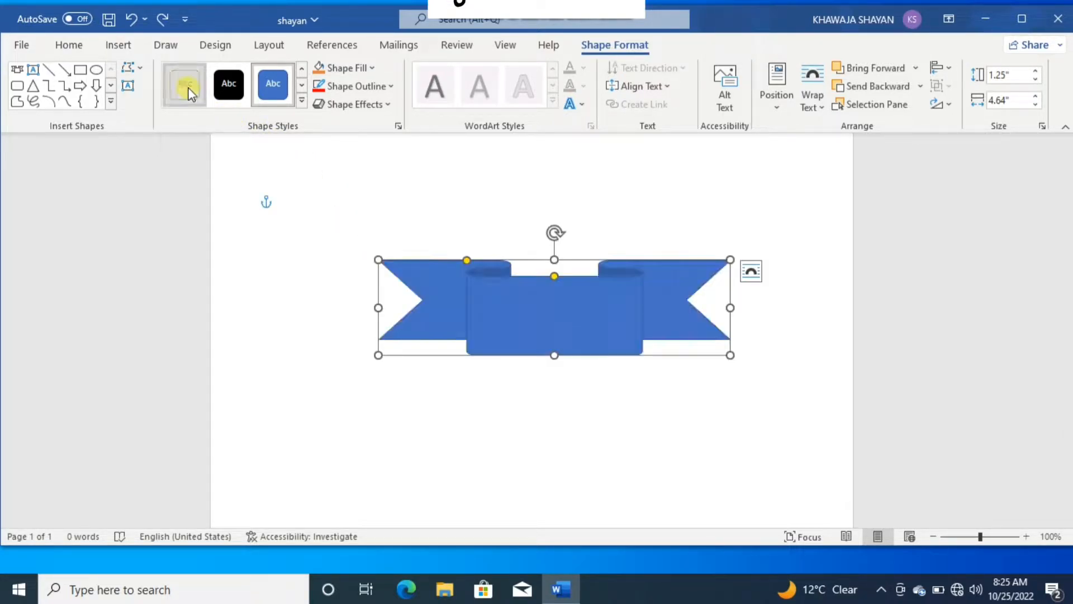
{"action": "left_click", "coordinate": [499, 321]}
{"action": "type", "text": "HKJKJ"}
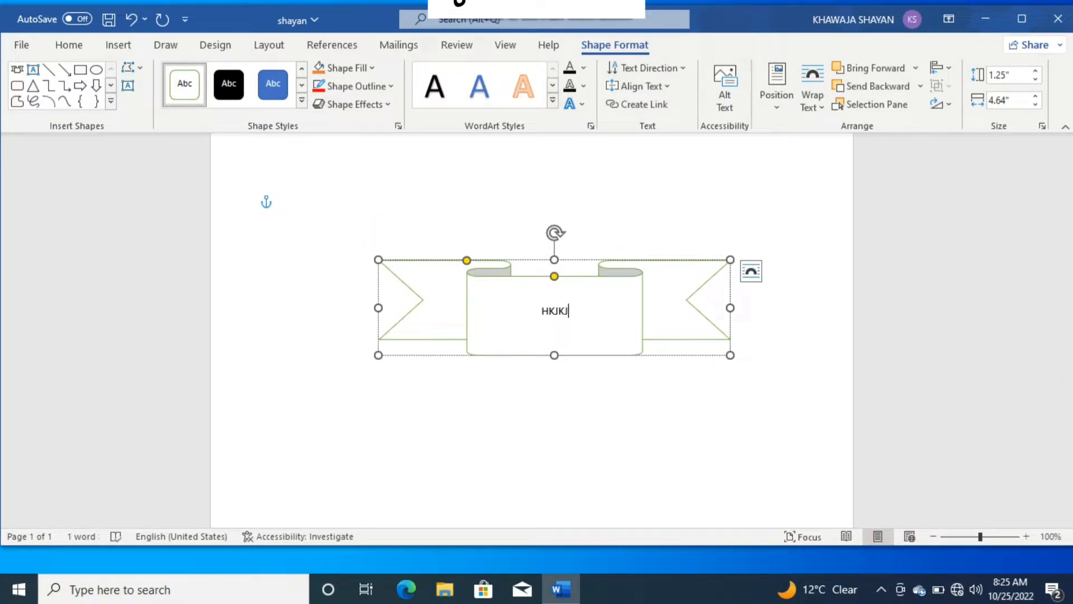
{"action": "key", "text": "BackSpace"}
{"action": "key", "text": "BackSpace"}
{"action": "key", "text": "BackSpace"}
{"action": "key", "text": "BackSpace"}
{"action": "key", "text": "BackSpace"}
Apply the solid black shape style to the ribbon, trying it with sample text and clearing that text.
{"action": "left_click", "coordinate": [231, 91]}
{"action": "type", "text": "LJLK"}
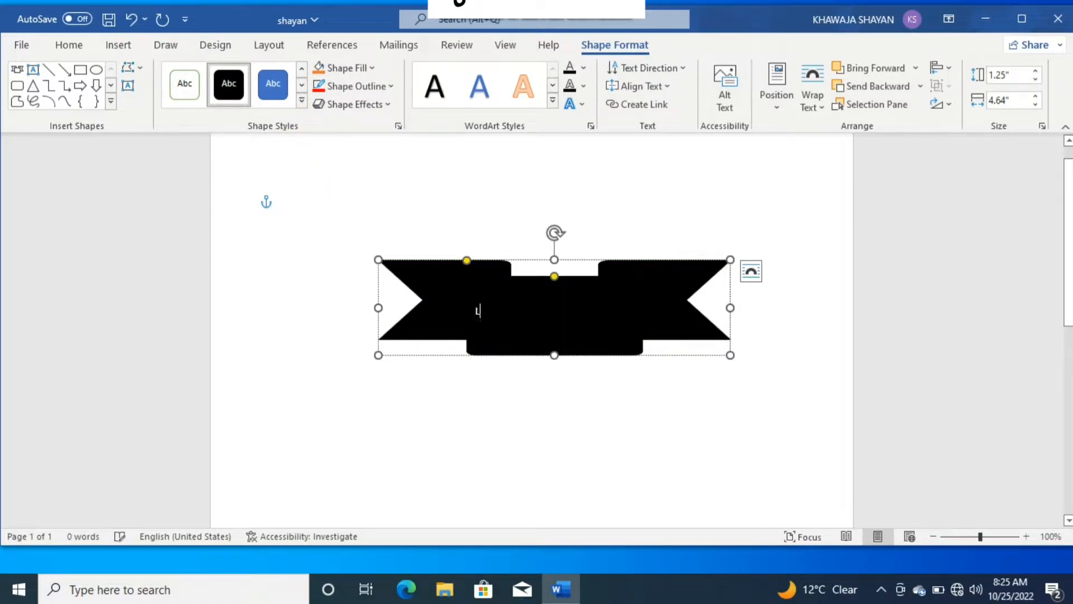
{"action": "key", "text": "BackSpace"}
{"action": "key", "text": "BackSpace"}
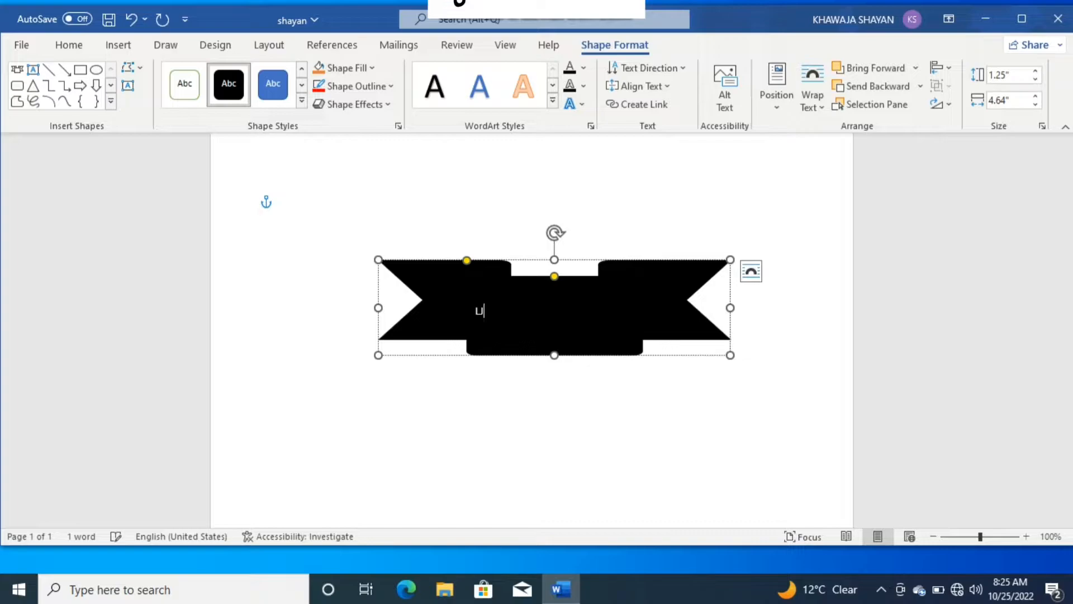
{"action": "key", "text": "BackSpace"}
{"action": "key", "text": "BackSpace"}
{"action": "key", "text": "BackSpace"}
{"action": "key", "text": "BackSpace"}
{"action": "key", "text": "BackSpace"}
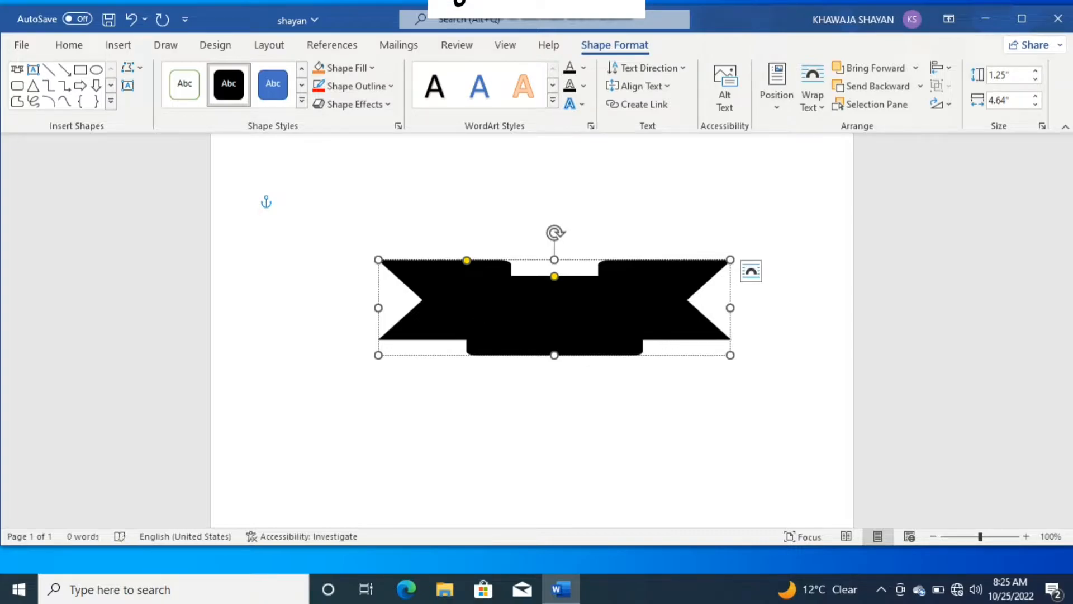
{"action": "left_click", "coordinate": [301, 102]}
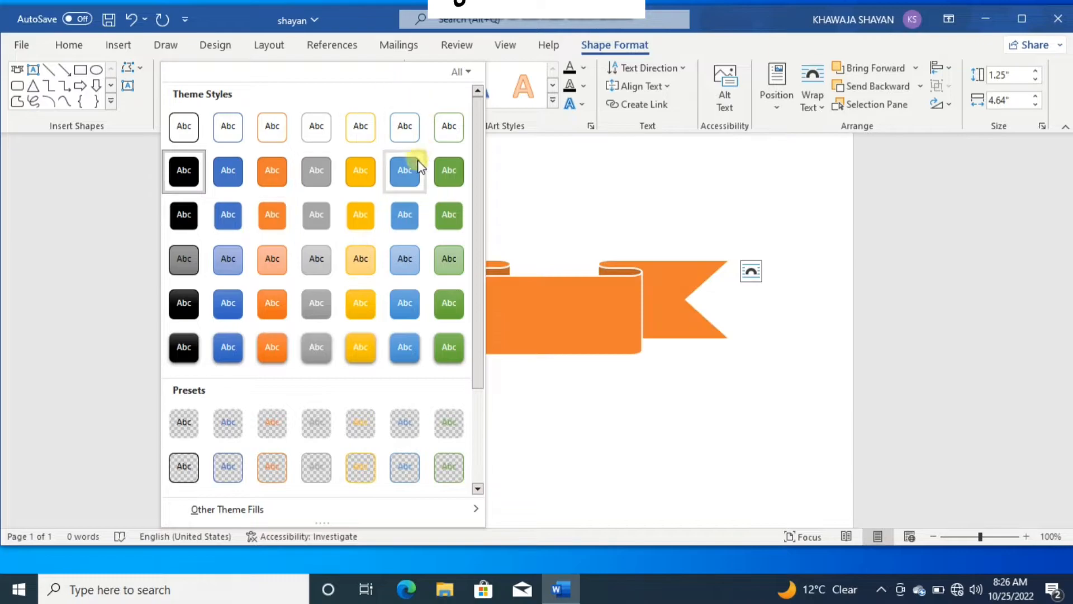
{"action": "left_click", "coordinate": [498, 170]}
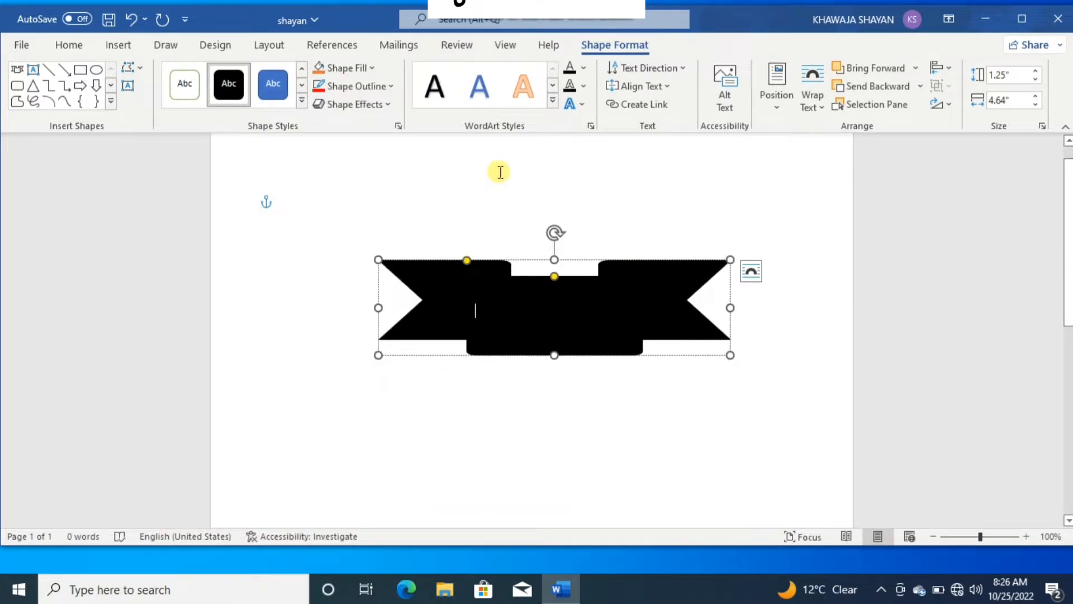
Fill the ribbon with the Snapchat picture file from the Pictures folder.
{"action": "left_click", "coordinate": [369, 70]}
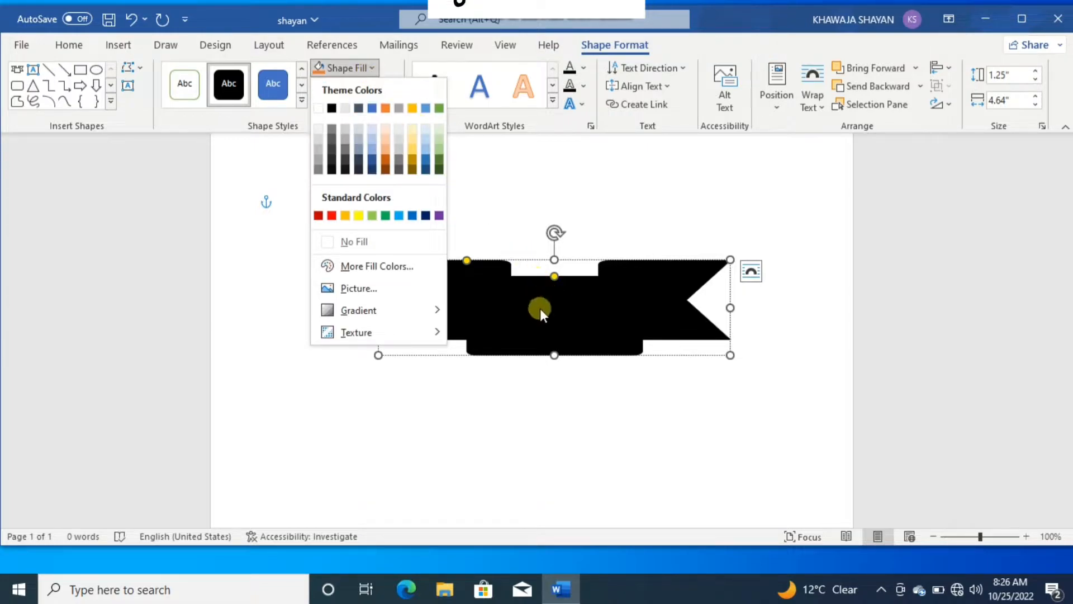
{"action": "left_click", "coordinate": [367, 283]}
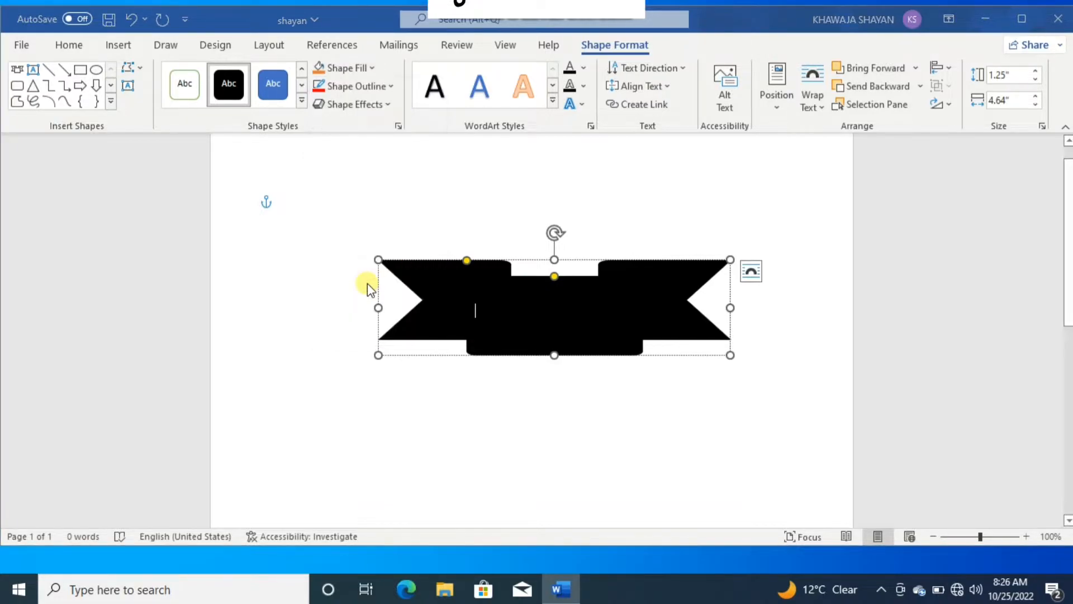
{"action": "left_click", "coordinate": [417, 224]}
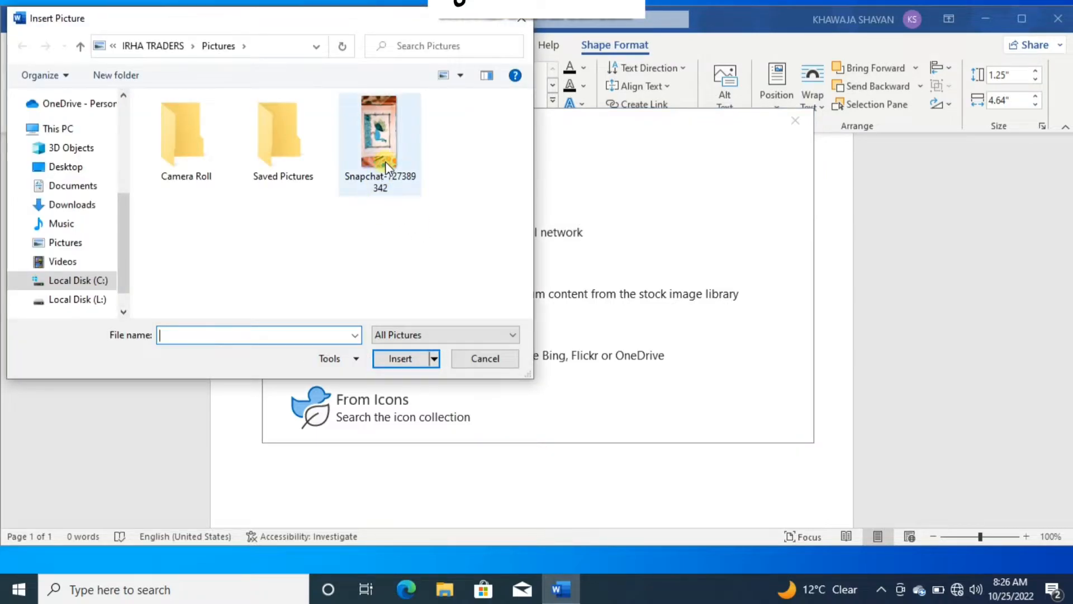
{"action": "left_click", "coordinate": [387, 166]}
{"action": "left_click", "coordinate": [404, 363]}
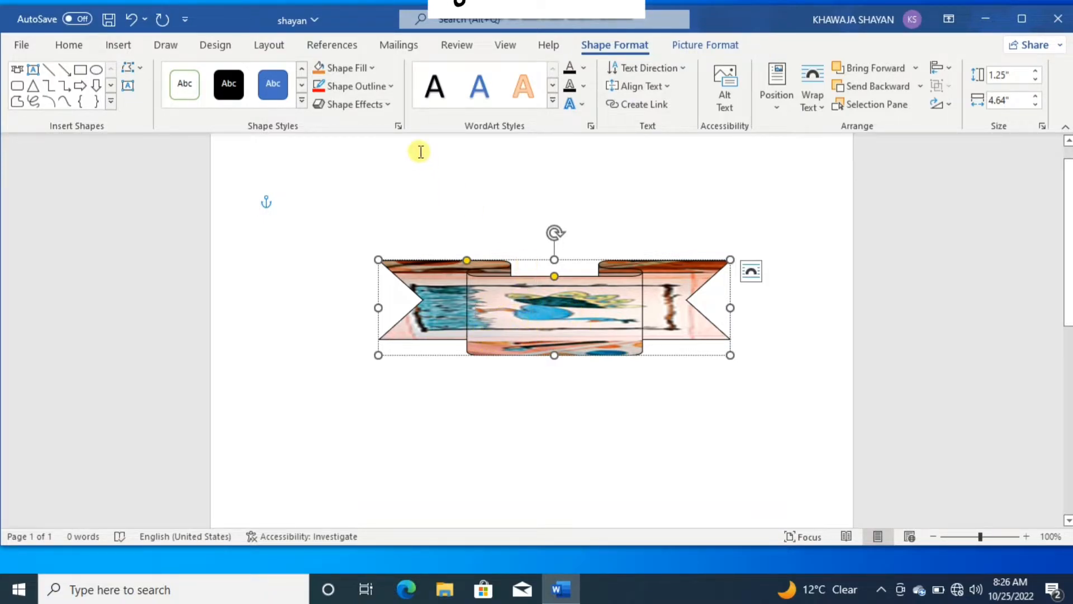
Open the ribbon's detailed fill settings and fill the shape with the grey granite texture.
{"action": "left_click", "coordinate": [373, 68]}
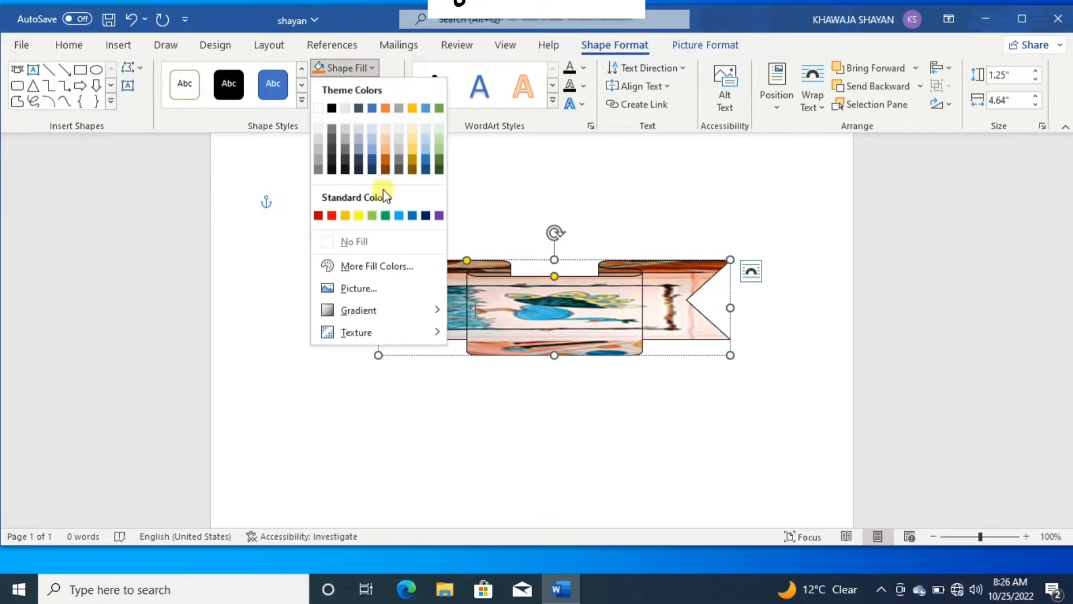
{"action": "mouse_move", "coordinate": [395, 309]}
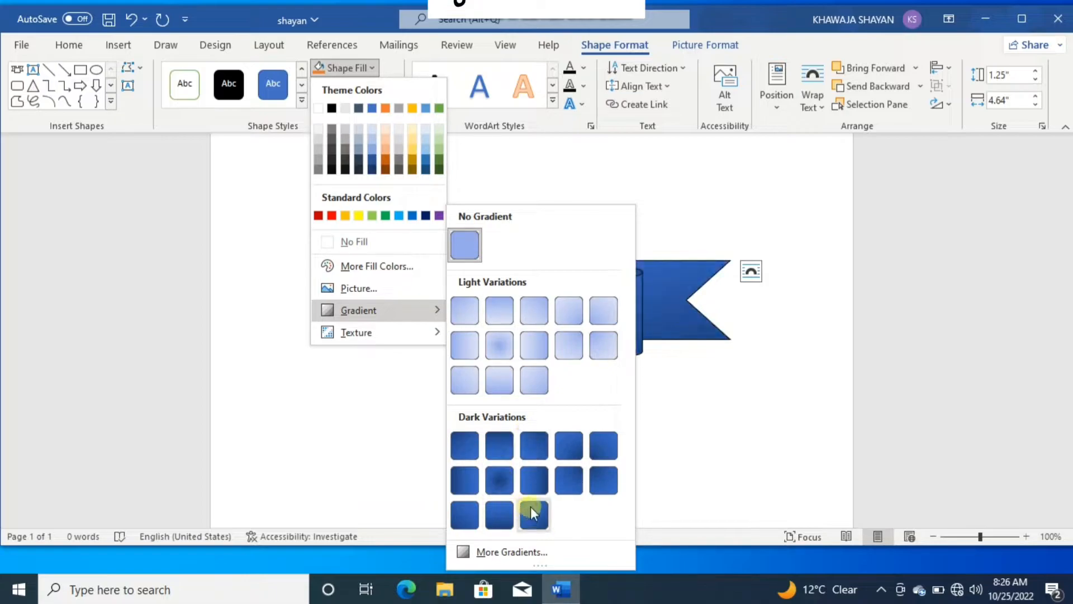
{"action": "left_click", "coordinate": [495, 546]}
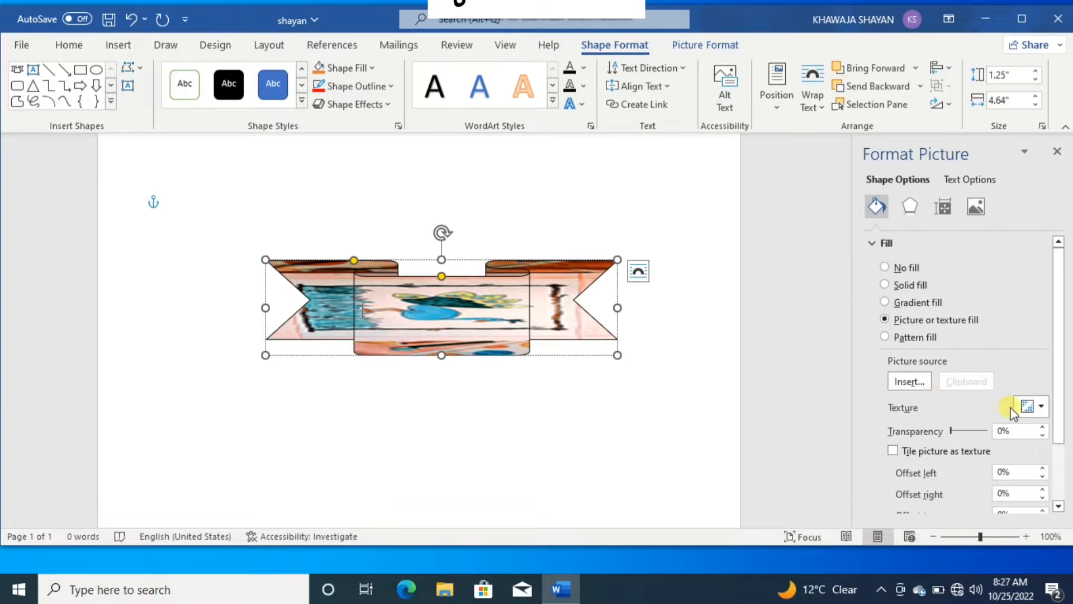
{"action": "left_click", "coordinate": [1038, 405]}
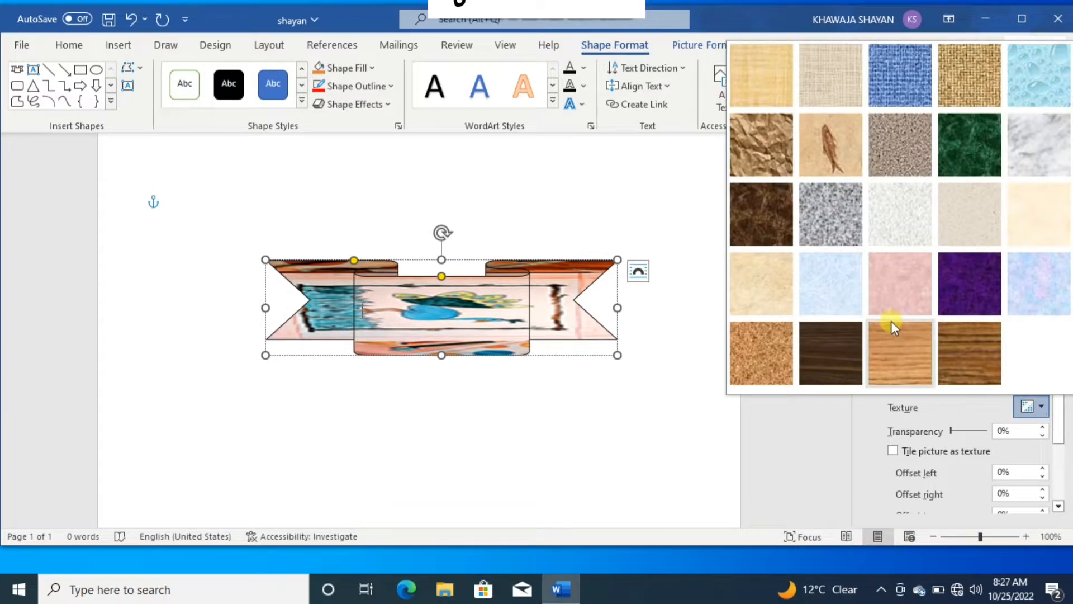
{"action": "left_click", "coordinate": [840, 220]}
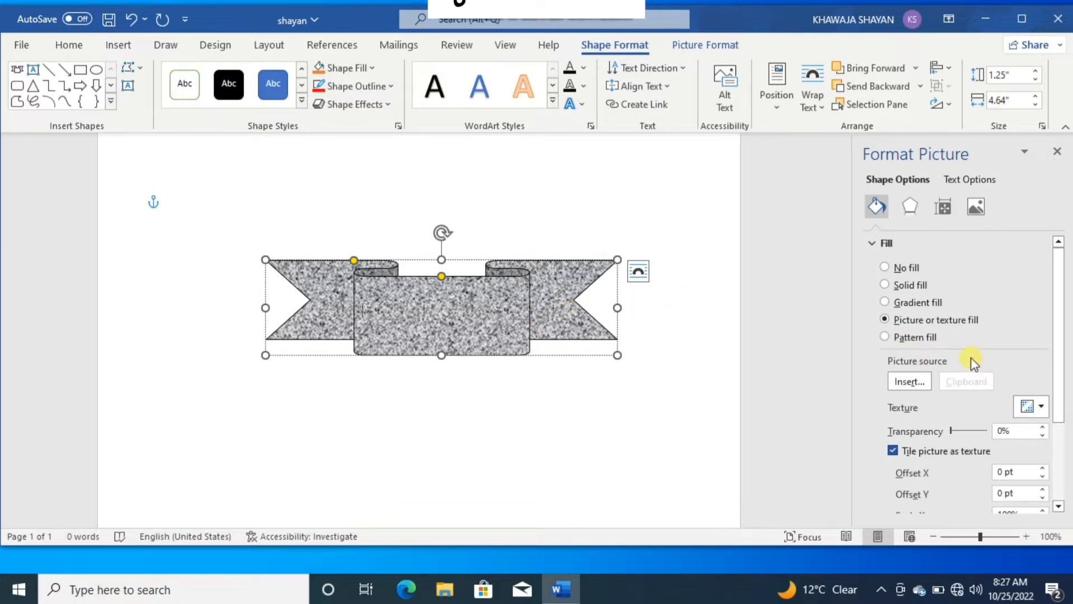
Try no fill and a solid blue fill on the ribbon.
{"action": "left_click", "coordinate": [888, 266]}
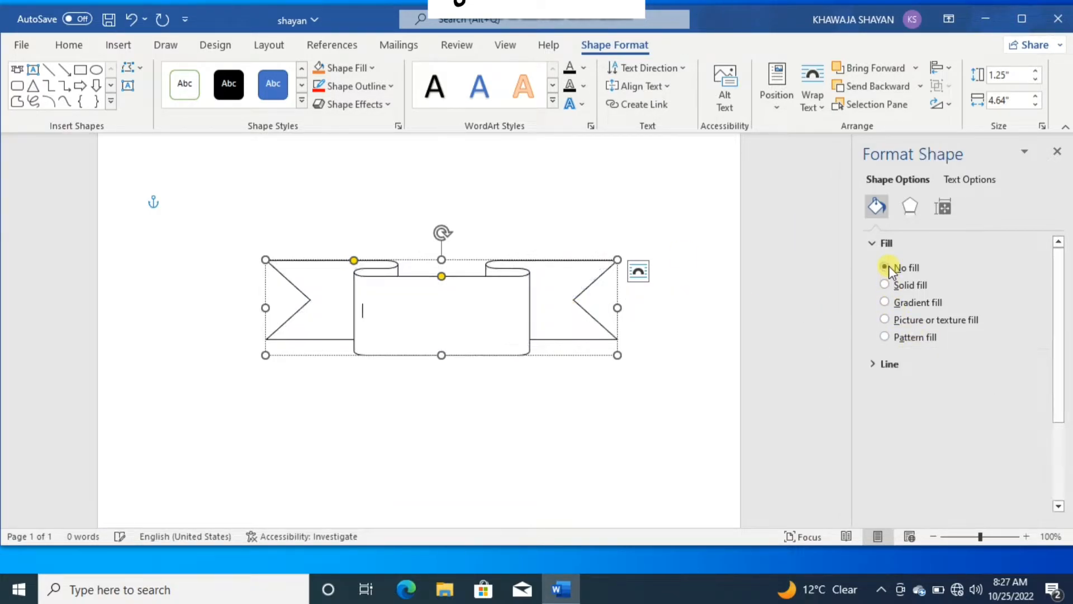
{"action": "left_click", "coordinate": [889, 285]}
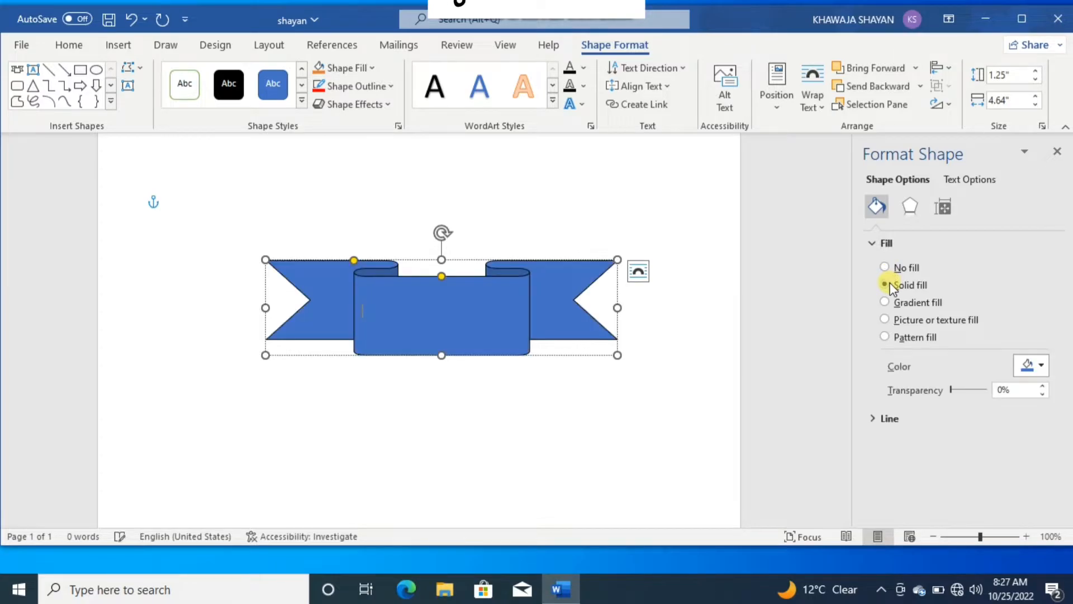
{"action": "left_click", "coordinate": [1039, 371]}
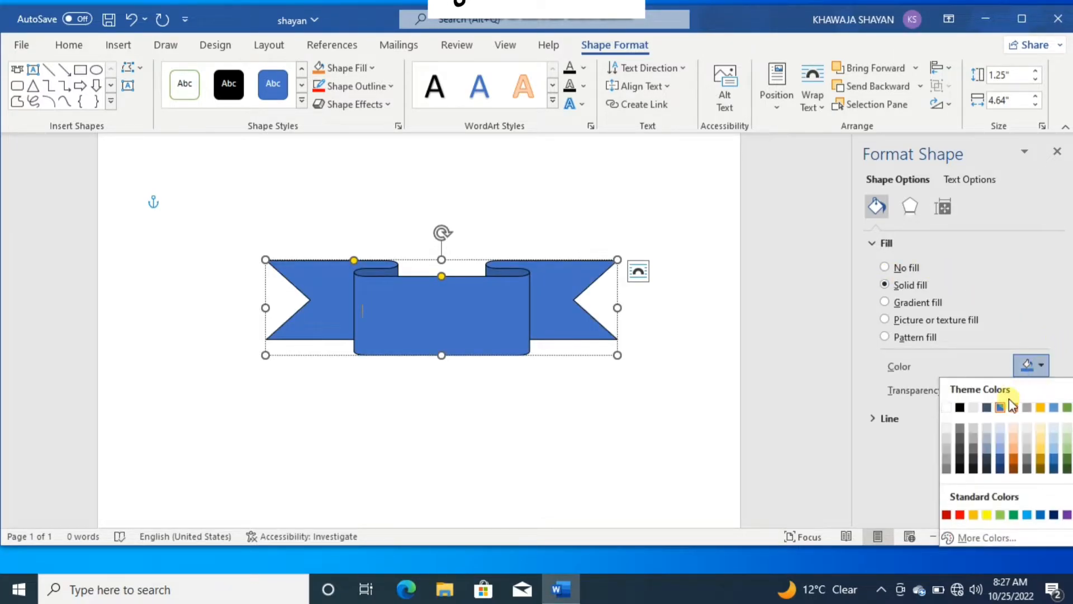
Switch the ribbon to a gradient fill and colour its first gradient stop red.
{"action": "left_click", "coordinate": [893, 302]}
{"action": "left_click", "coordinate": [887, 302]}
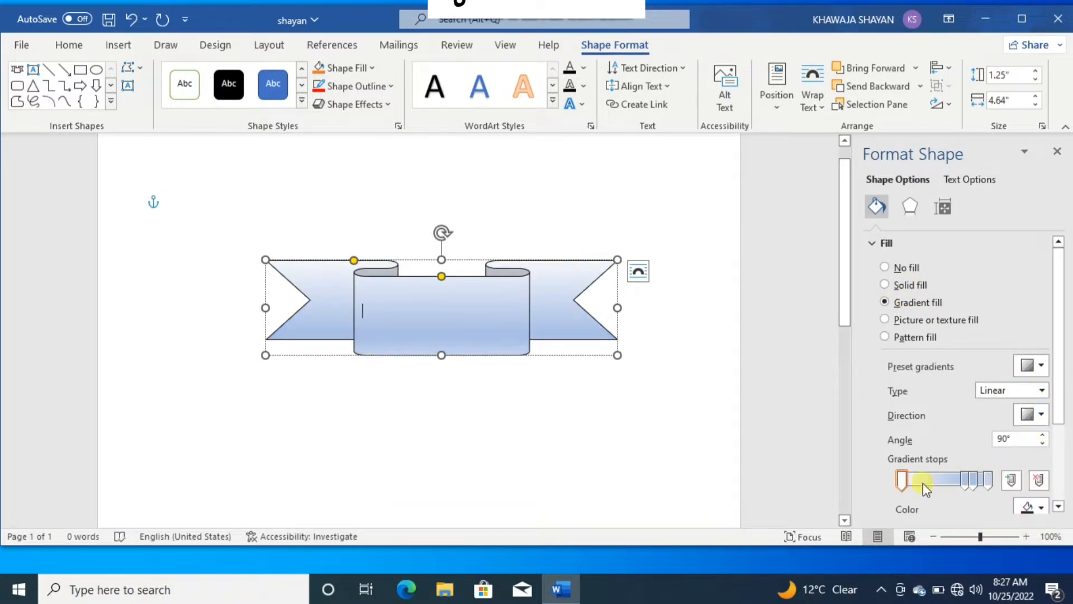
{"action": "left_click", "coordinate": [903, 482]}
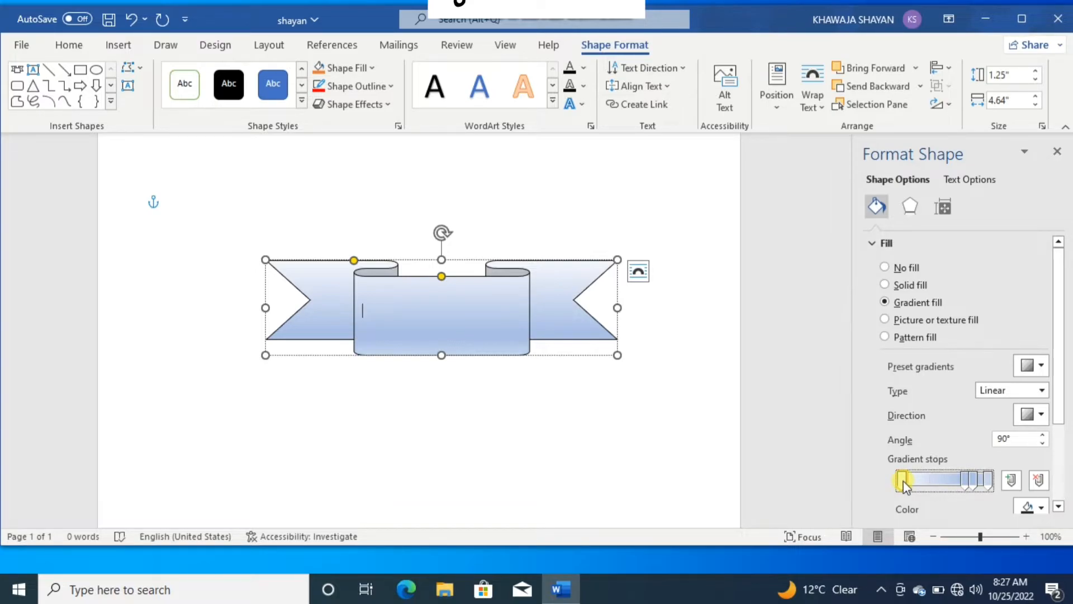
{"action": "left_click", "coordinate": [1044, 508]}
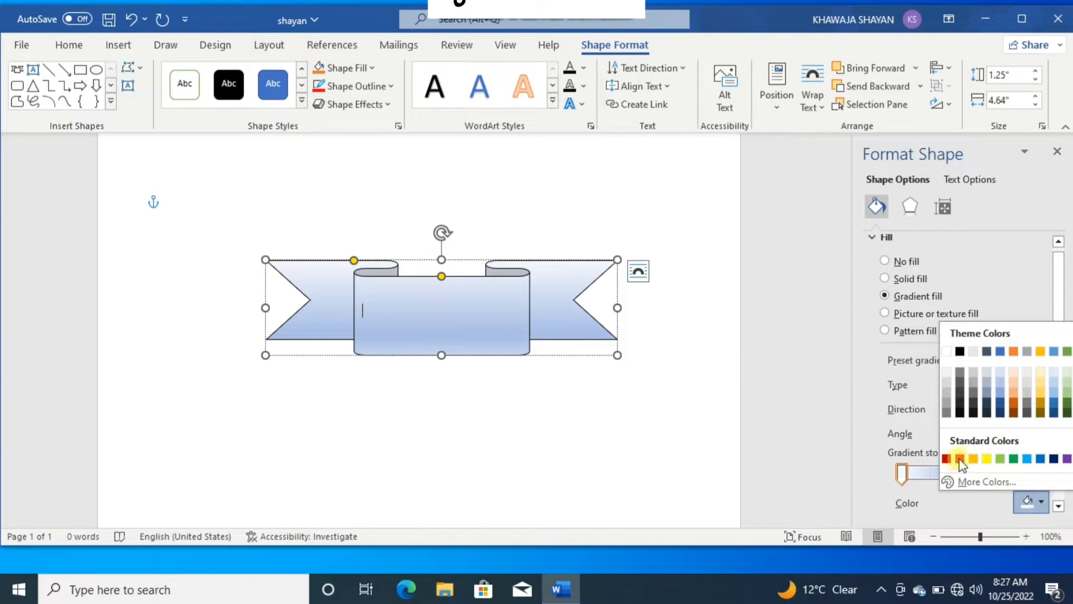
{"action": "key", "text": "Escape"}
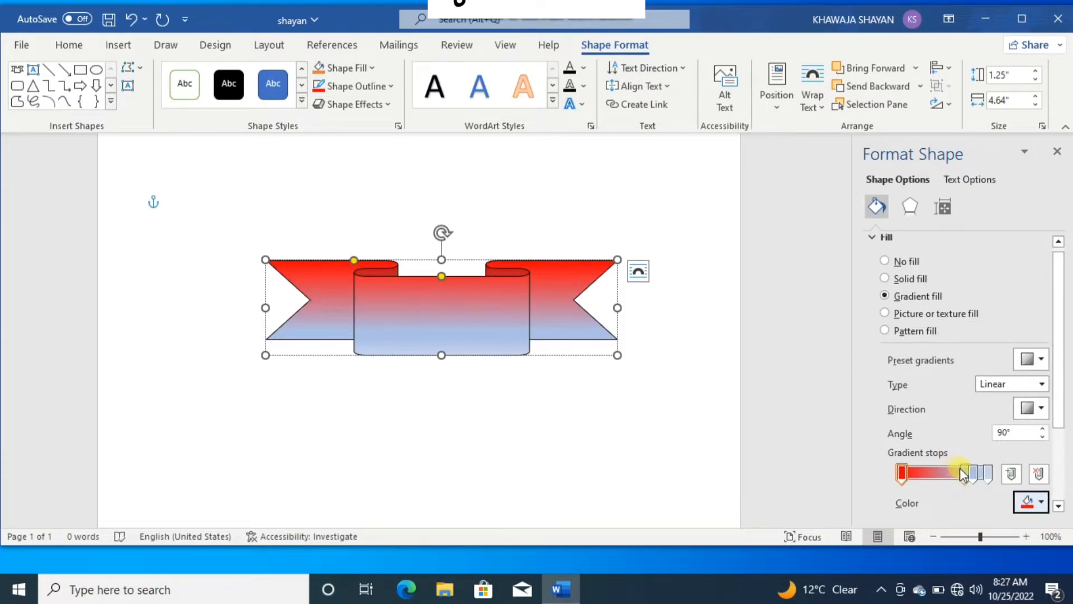
Move the ribbon's second gradient stop towards the middle, colour it blue, and close the fill settings.
{"action": "left_click_drag", "start_coordinate": [966, 474], "coordinate": [942, 478]}
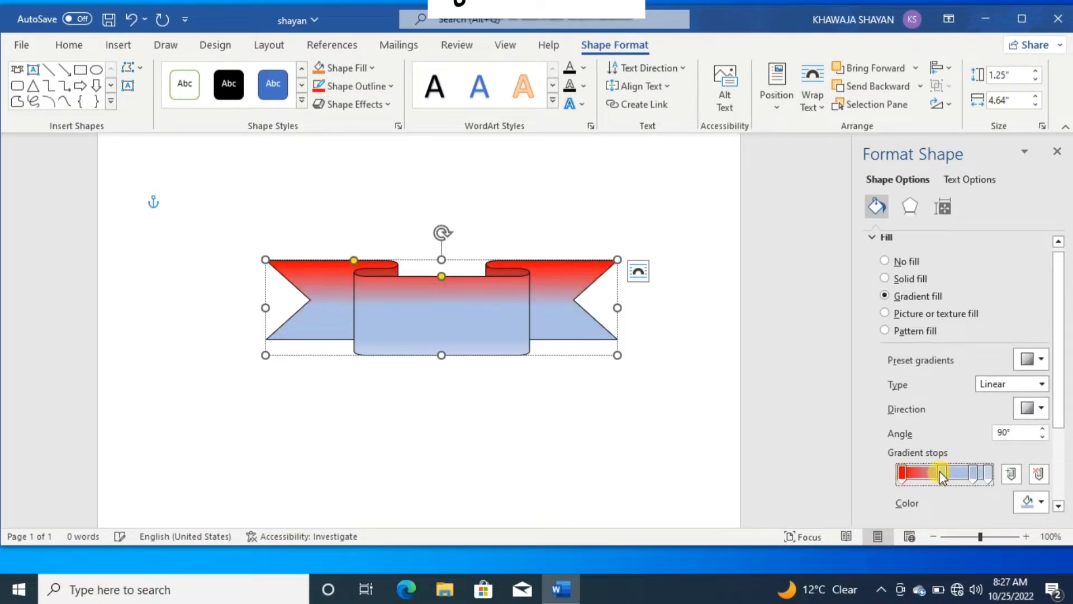
{"action": "left_click", "coordinate": [1039, 500]}
{"action": "left_click", "coordinate": [1035, 457]}
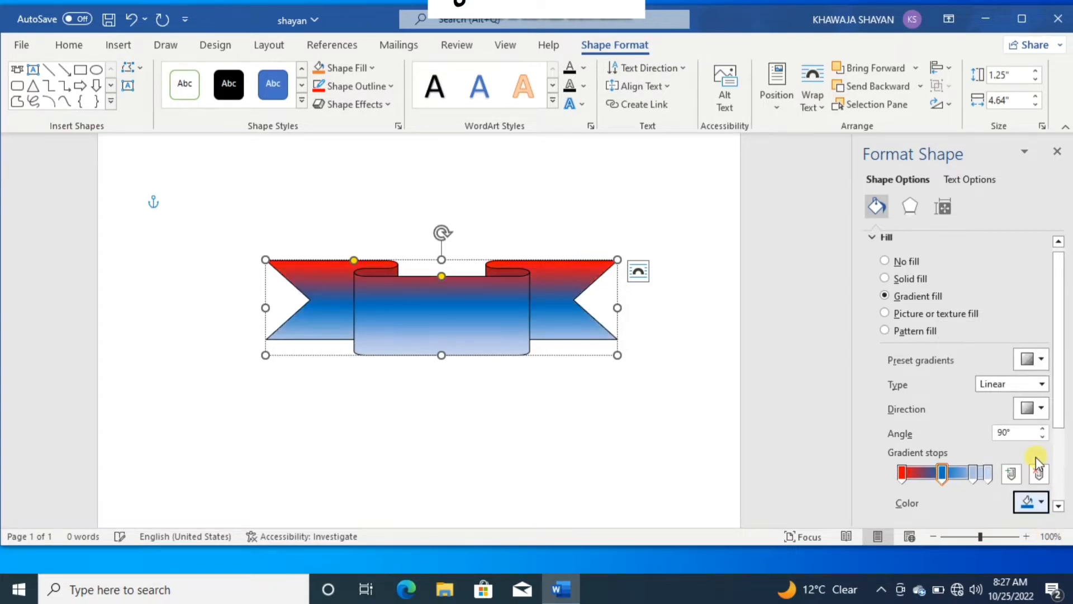
{"action": "left_click", "coordinate": [1056, 151]}
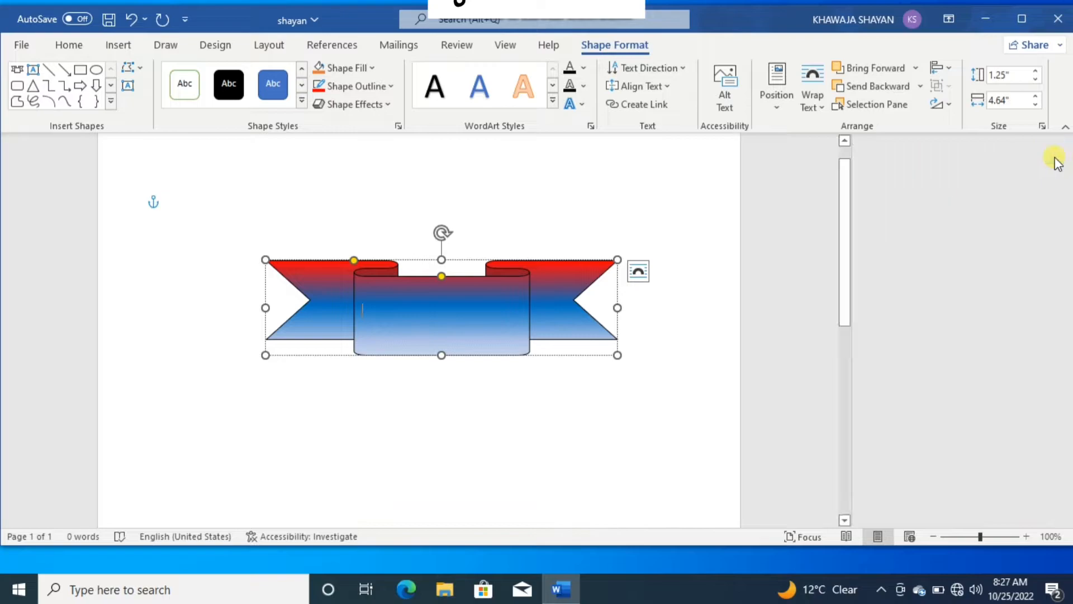
Preview the weight, sketched, dash and arrow options for the ribbon's outline without applying any.
{"action": "left_click", "coordinate": [394, 87]}
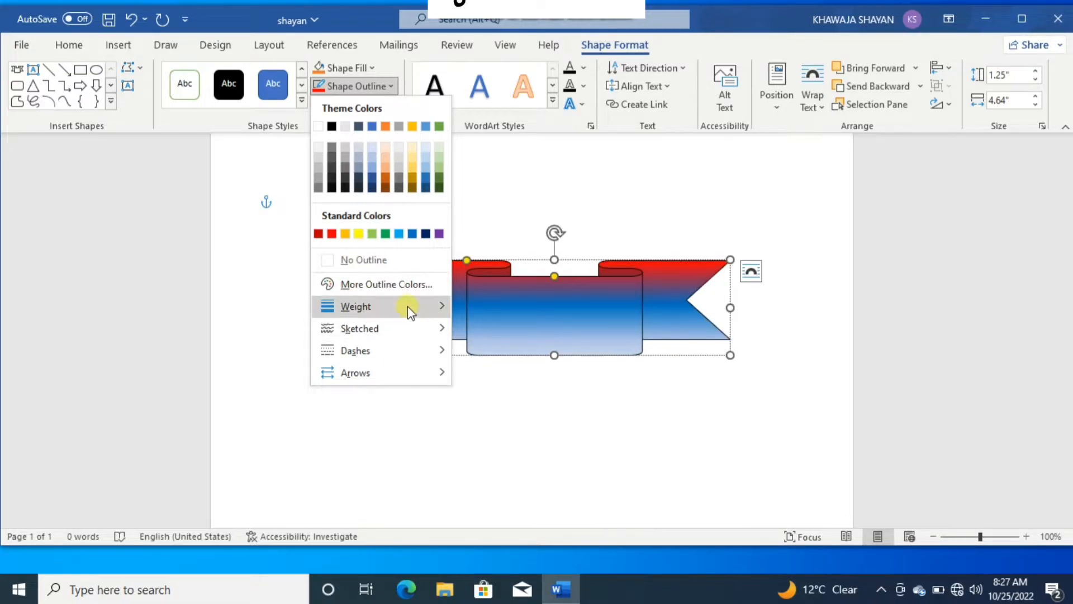
{"action": "mouse_move", "coordinate": [420, 308]}
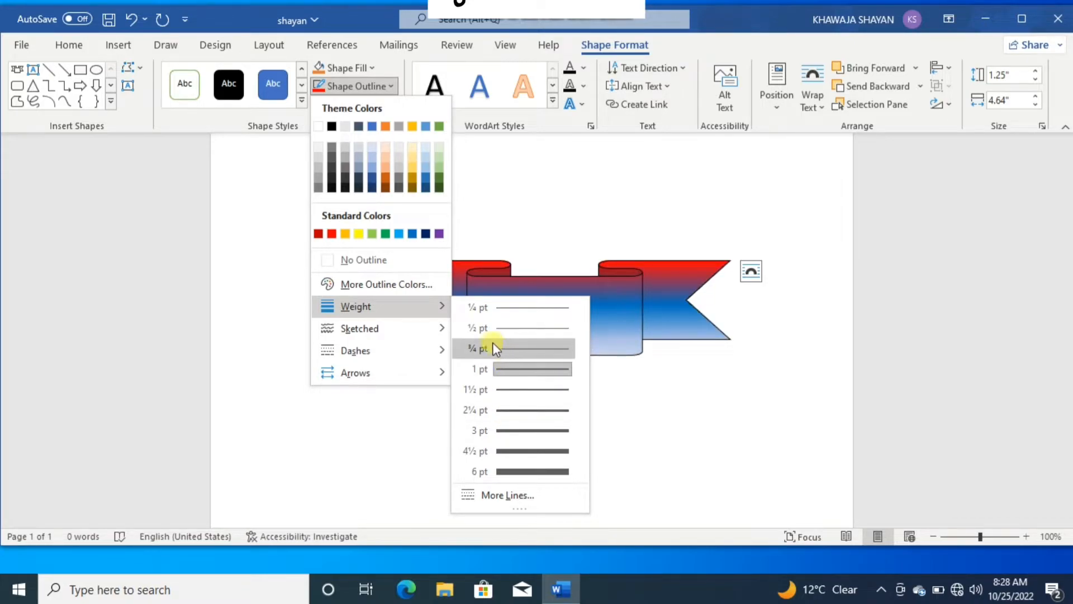
{"action": "mouse_move", "coordinate": [443, 331]}
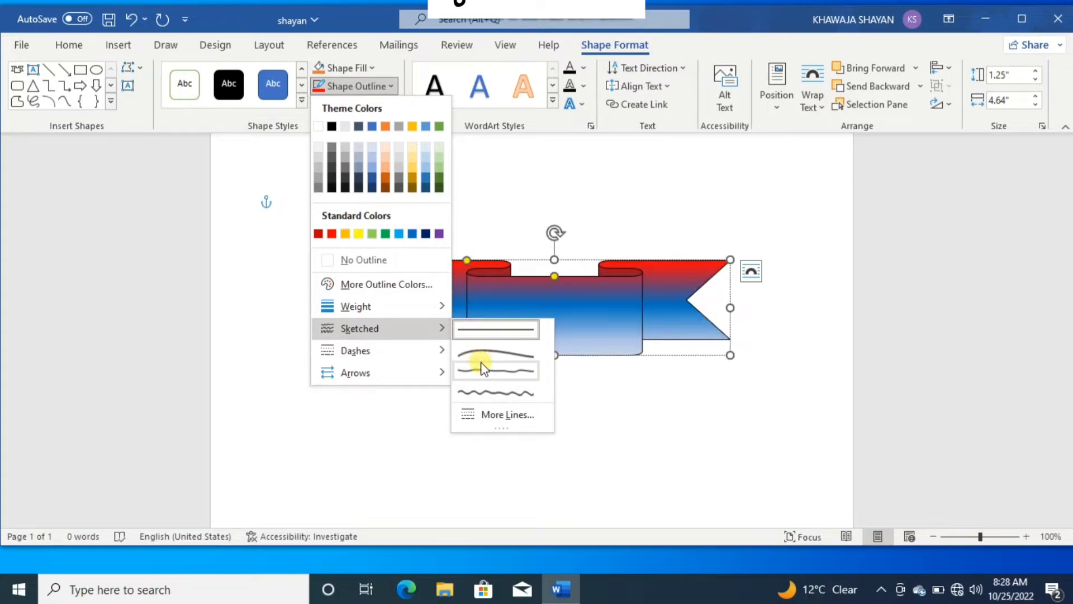
{"action": "mouse_move", "coordinate": [435, 350]}
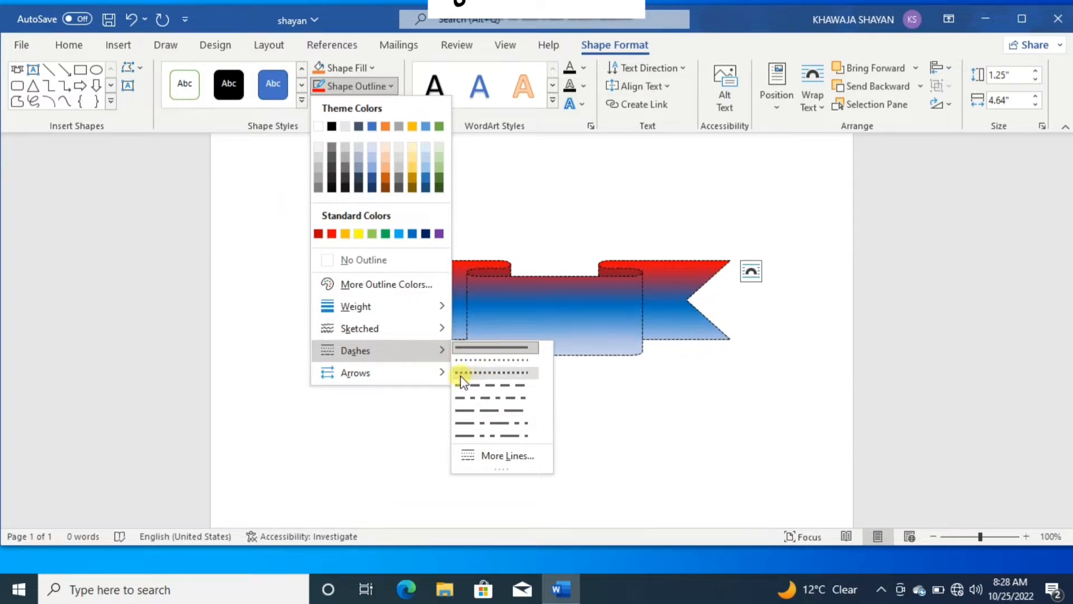
{"action": "mouse_move", "coordinate": [440, 379]}
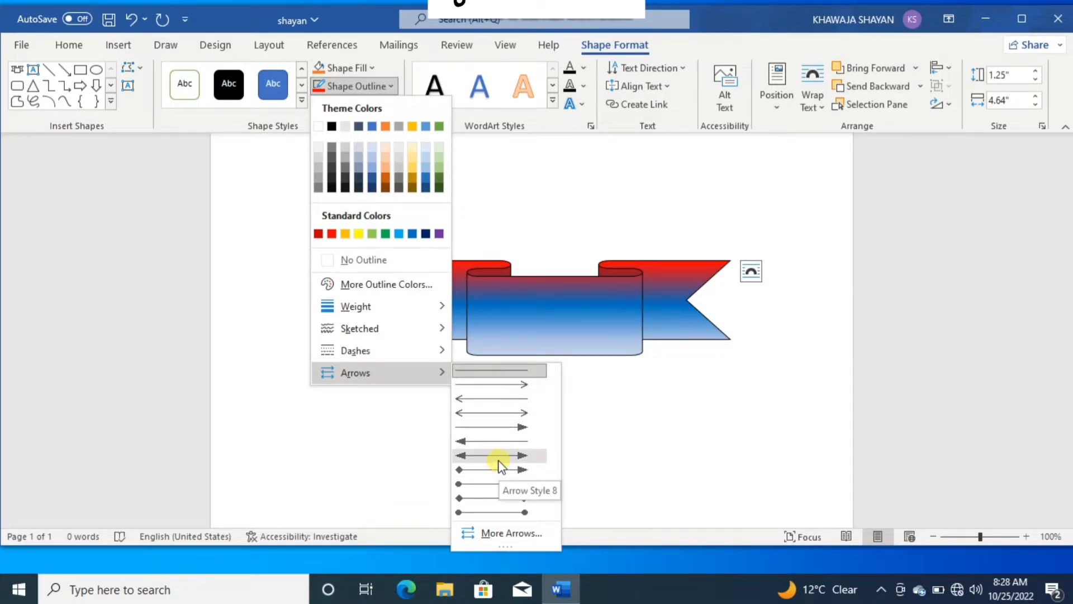
{"action": "left_click", "coordinate": [426, 188]}
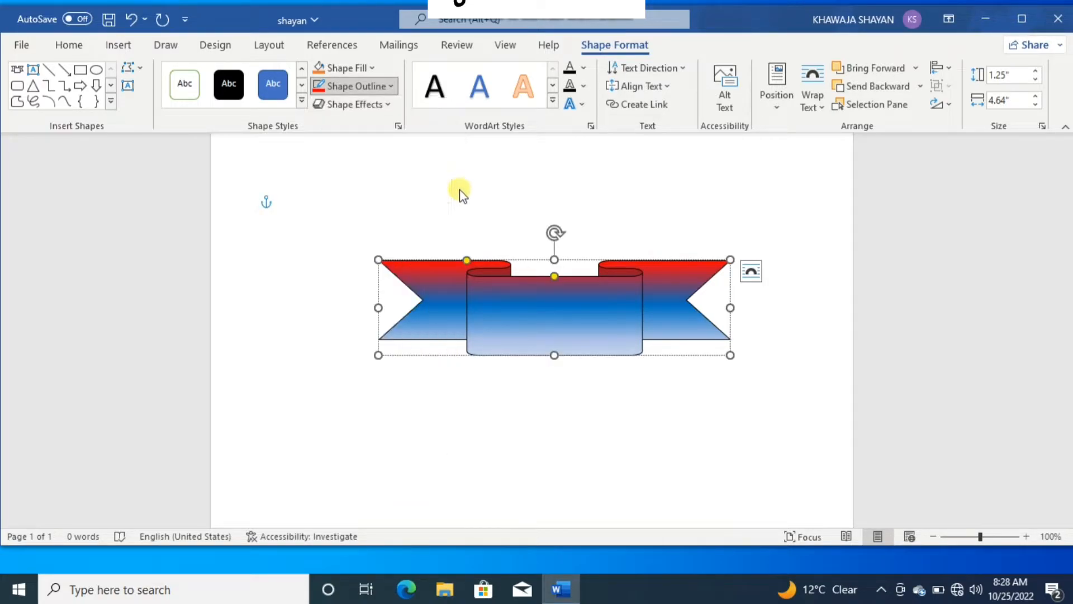
Preview the ribbon's shape effects, try a parallel 3-D rotation, and undo it.
{"action": "left_click", "coordinate": [363, 105]}
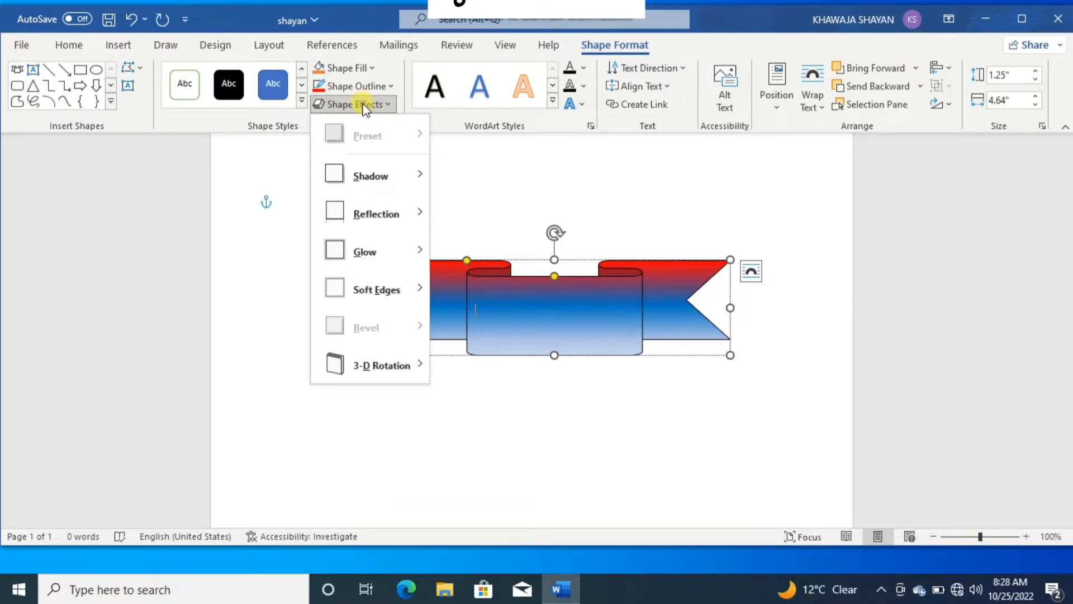
{"action": "mouse_move", "coordinate": [383, 158]}
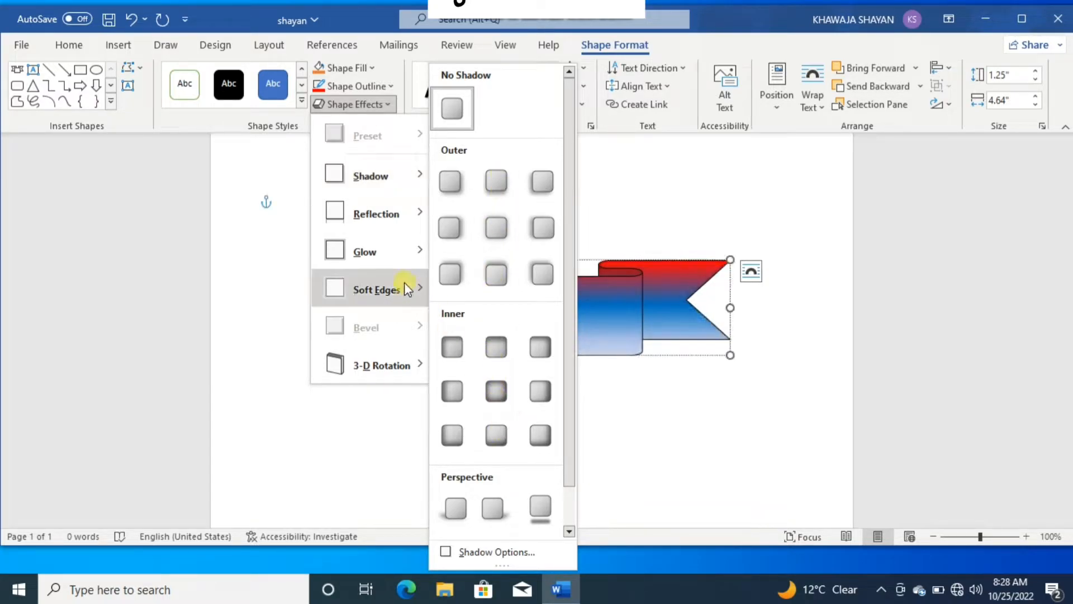
{"action": "mouse_move", "coordinate": [381, 229]}
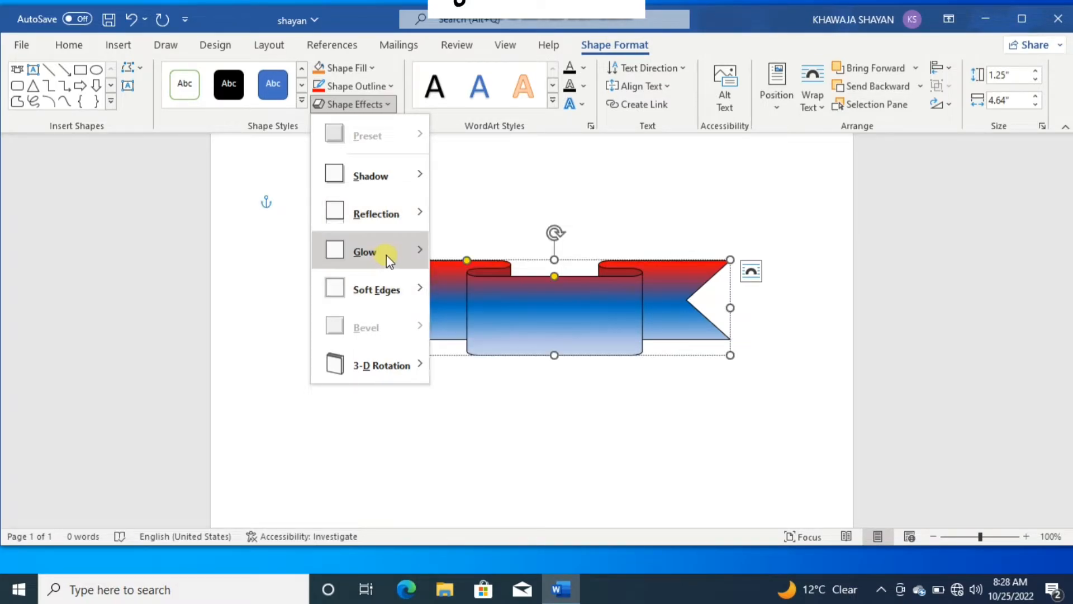
{"action": "mouse_move", "coordinate": [412, 255]}
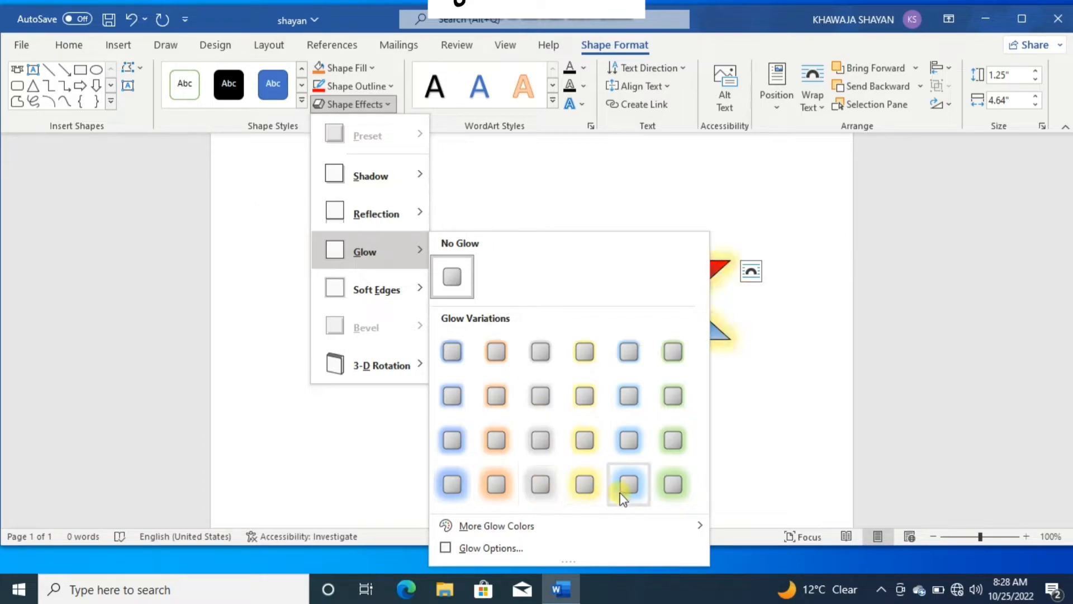
{"action": "mouse_move", "coordinate": [405, 290]}
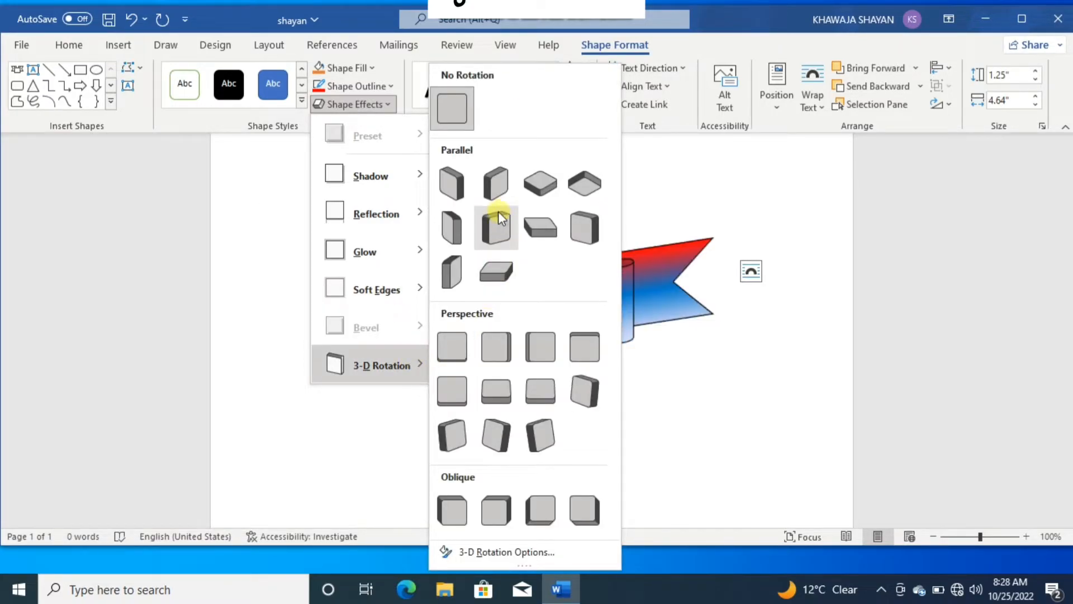
{"action": "left_click", "coordinate": [498, 211]}
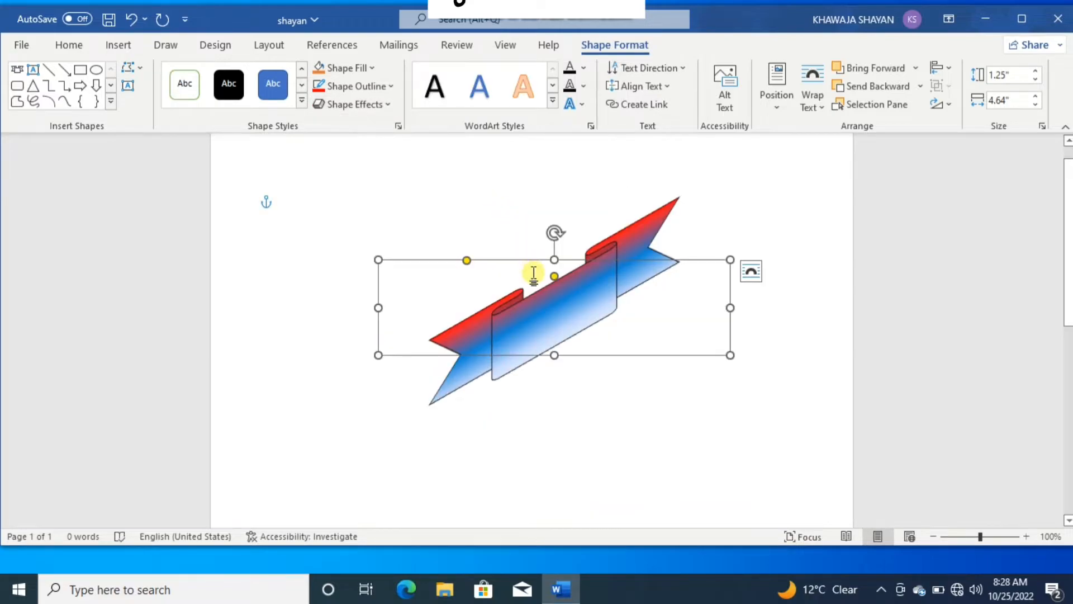
{"action": "left_click", "coordinate": [540, 300]}
{"action": "key", "text": "ctrl+z"}
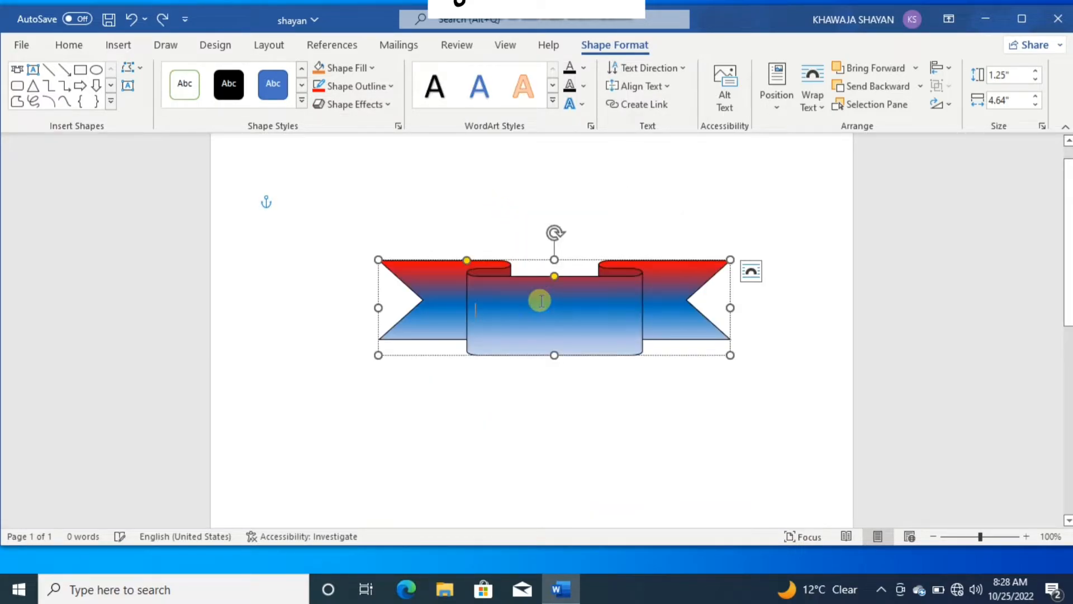
Enter VIDEO in the ribbon and apply the gold WordArt style to the text.
{"action": "left_click", "coordinate": [553, 88]}
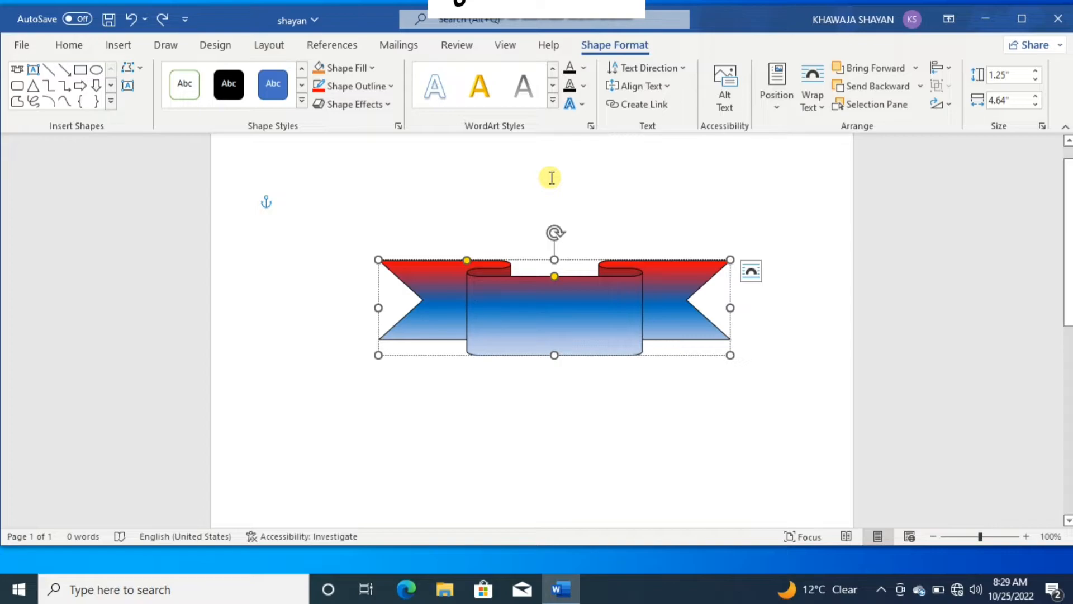
{"action": "type", "text": "VIDEO"}
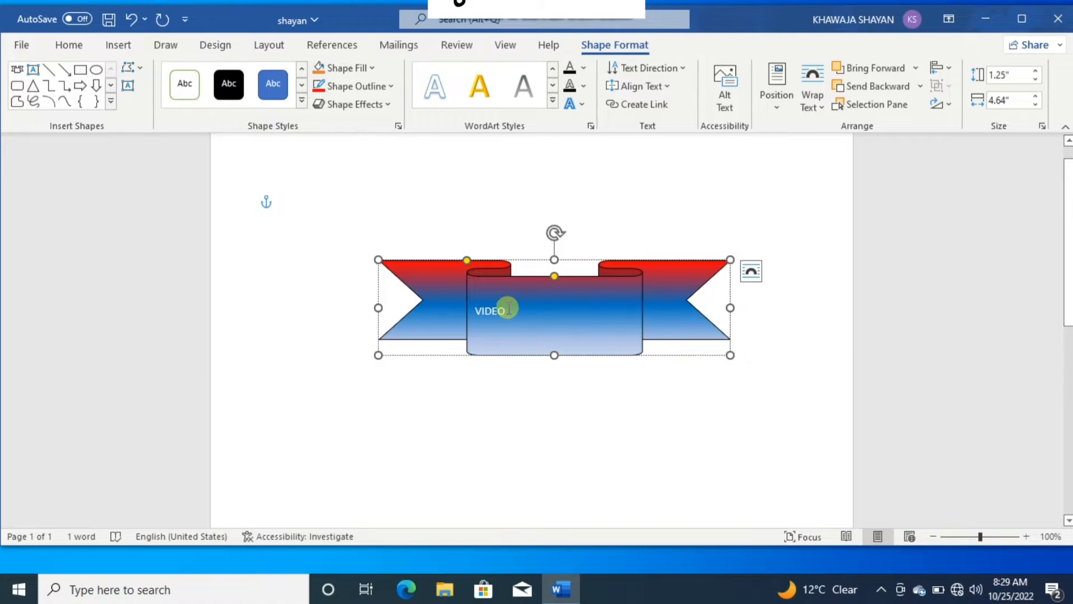
{"action": "left_click_drag", "start_coordinate": [509, 308], "coordinate": [475, 315]}
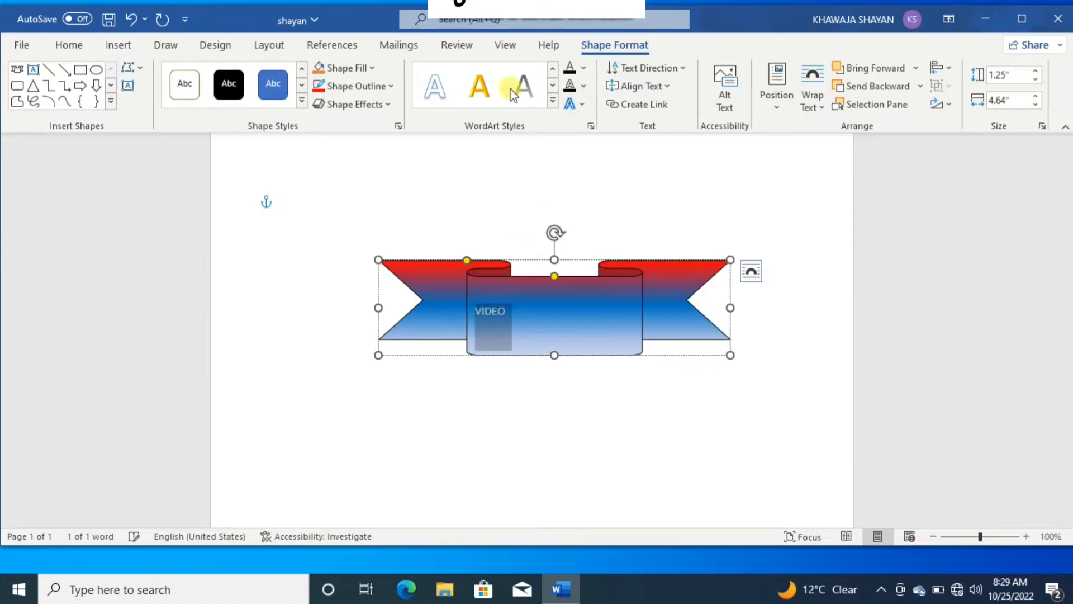
{"action": "left_click", "coordinate": [484, 91]}
{"action": "left_click", "coordinate": [472, 324]}
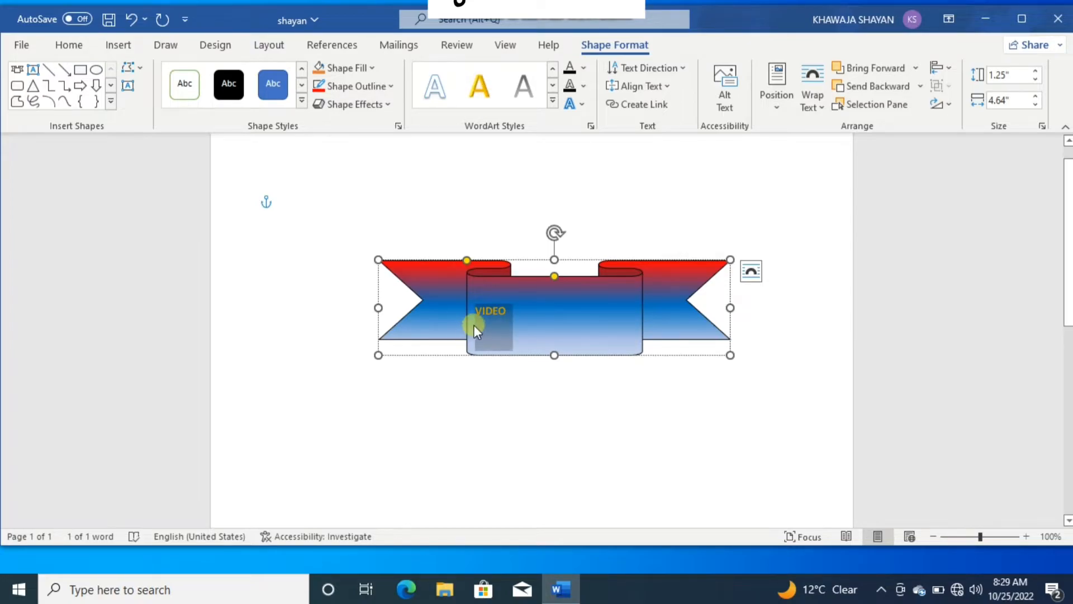
Preview the text fill colours and the outline colour, weight and dash options for VIDEO without applying any.
{"action": "left_click", "coordinate": [584, 69]}
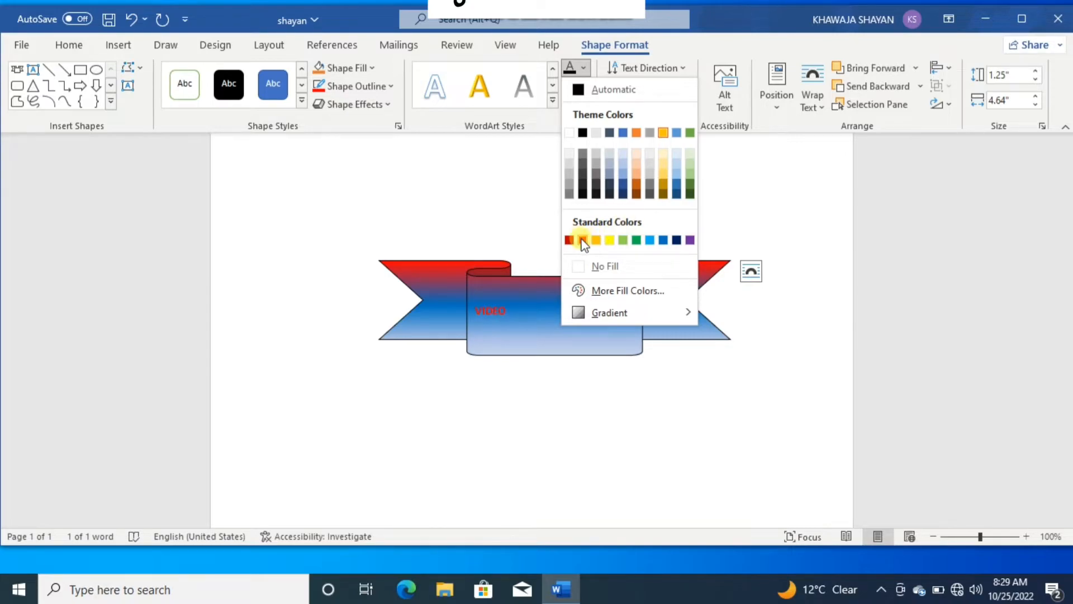
{"action": "left_click", "coordinate": [547, 120]}
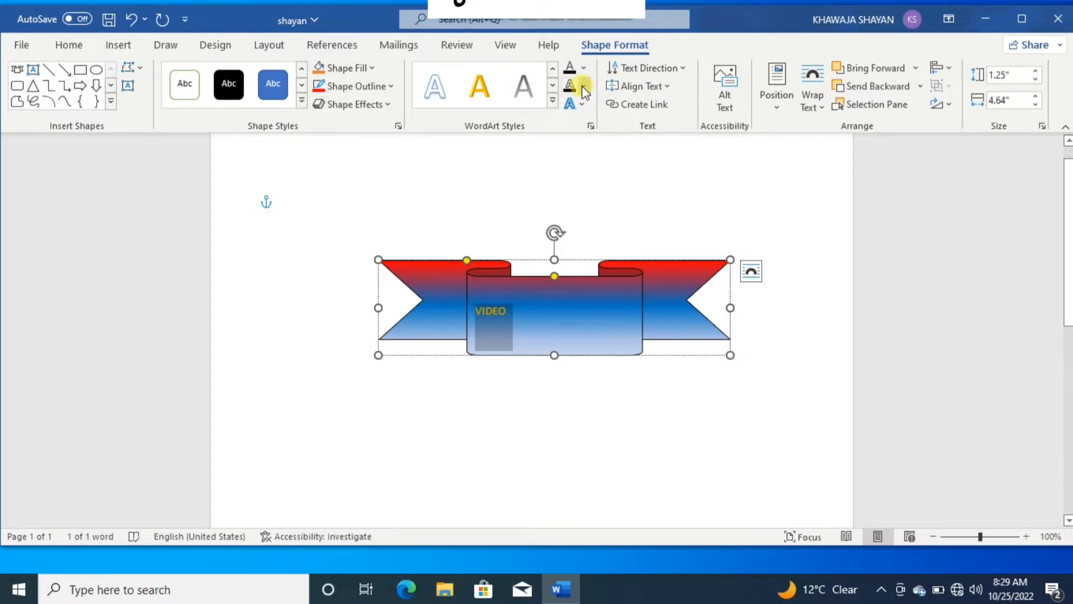
{"action": "left_click", "coordinate": [581, 90]}
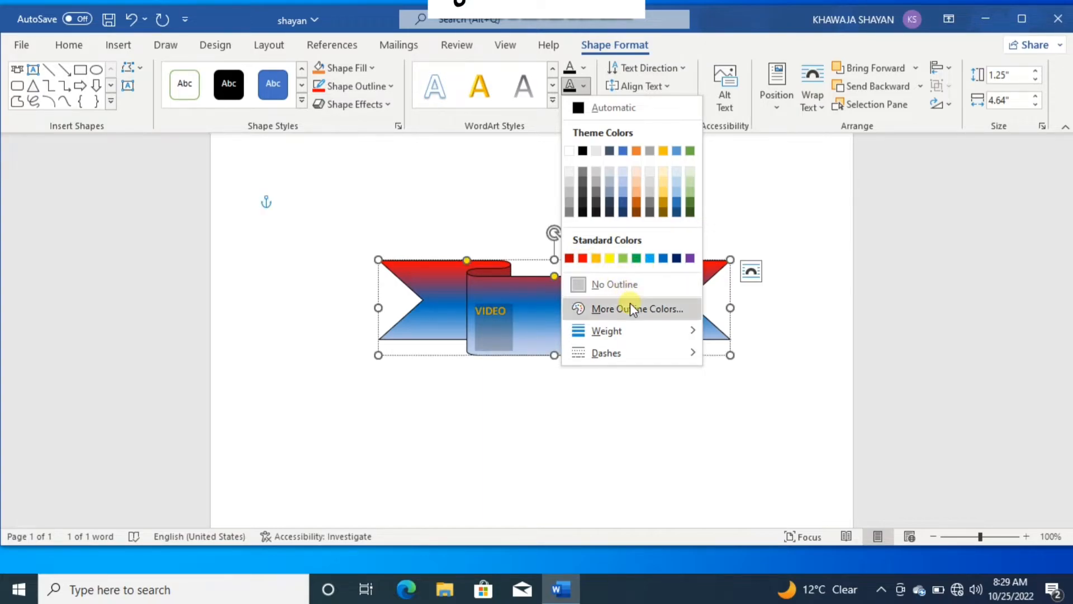
{"action": "mouse_move", "coordinate": [653, 333]}
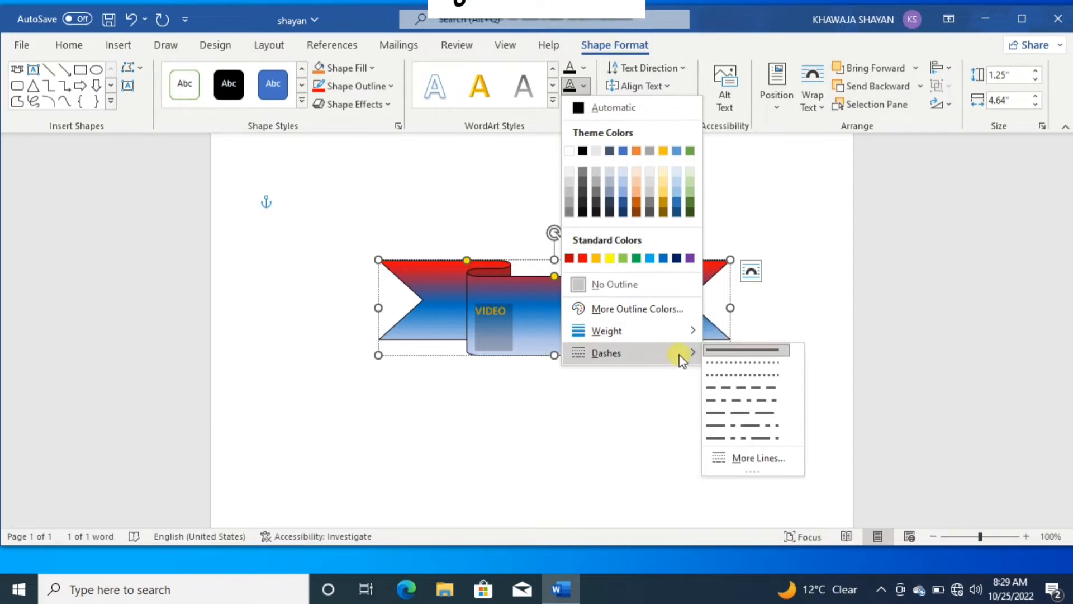
{"action": "left_click", "coordinate": [514, 216]}
{"action": "left_click", "coordinate": [513, 216]}
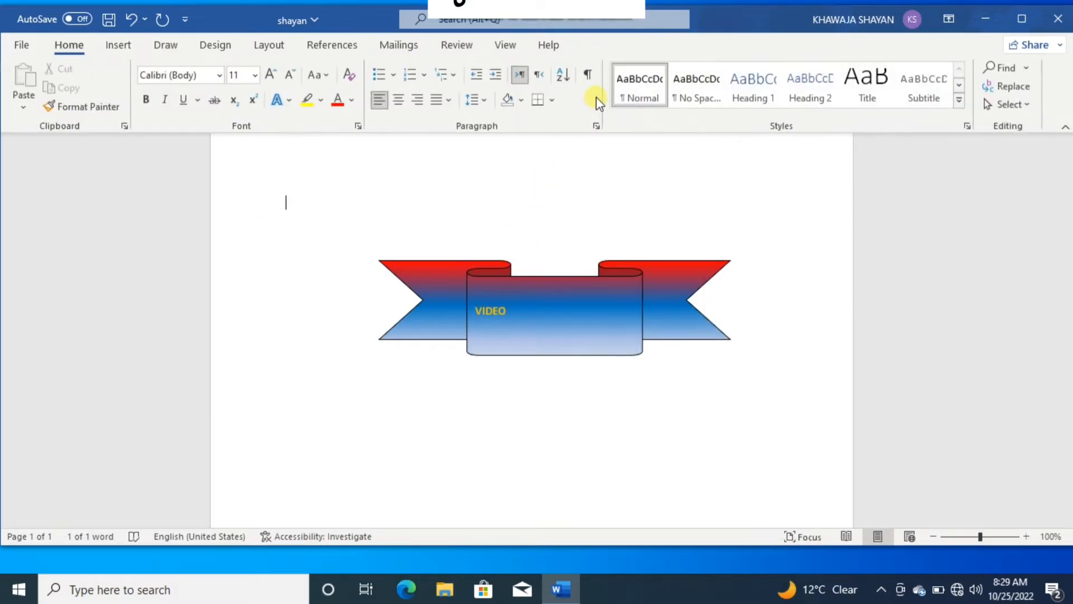
Preview the shadow, reflection, glow, bevel, 3-D rotation and transform text effects for the ribbon's text without applying any.
{"action": "left_click", "coordinate": [556, 285]}
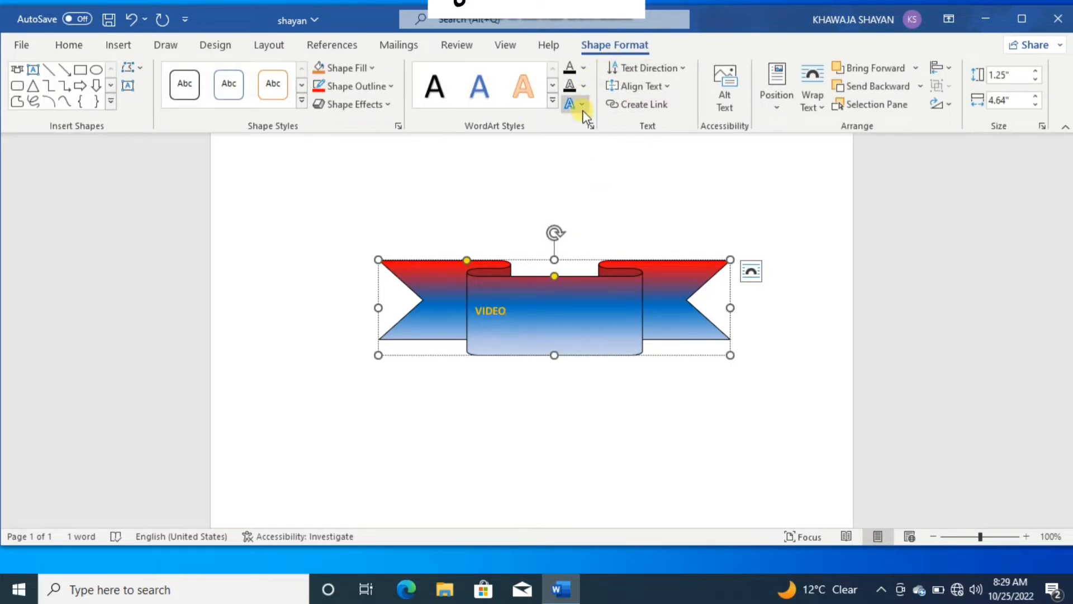
{"action": "left_click", "coordinate": [581, 105]}
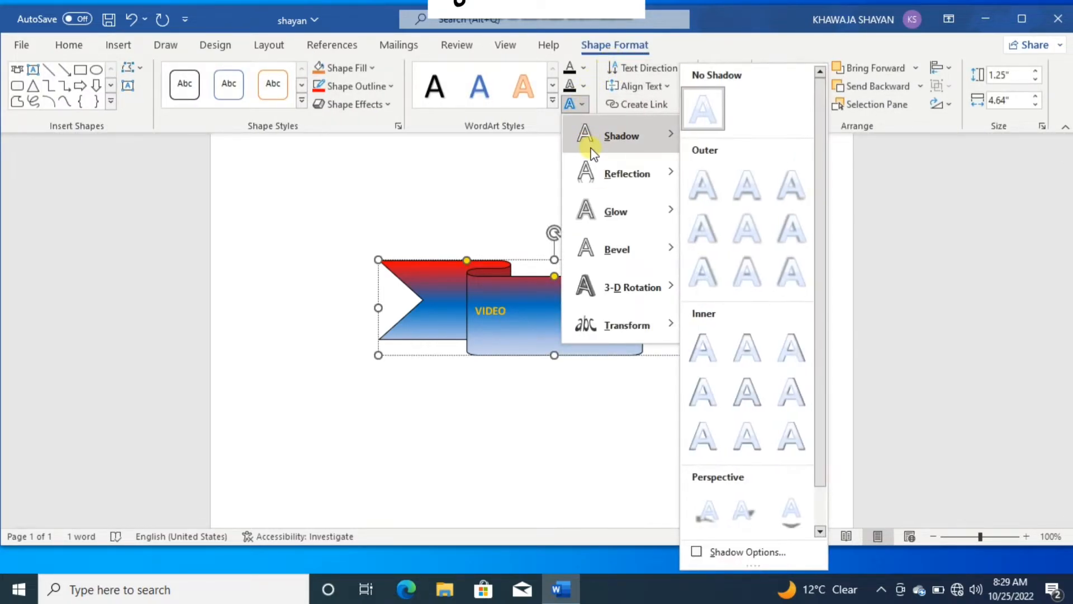
{"action": "mouse_move", "coordinate": [608, 170]}
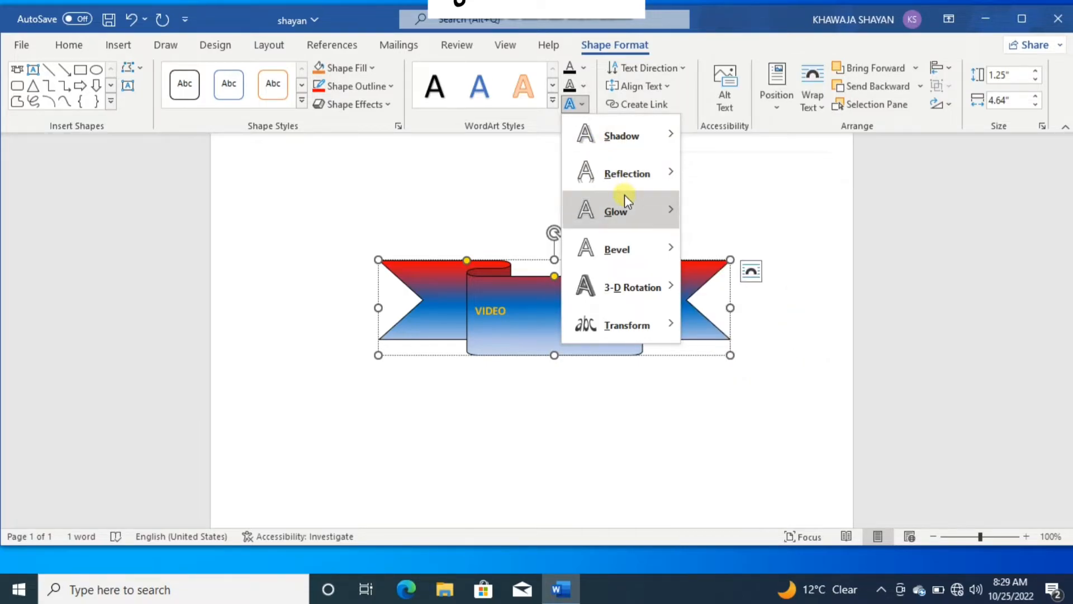
{"action": "mouse_move", "coordinate": [628, 209]}
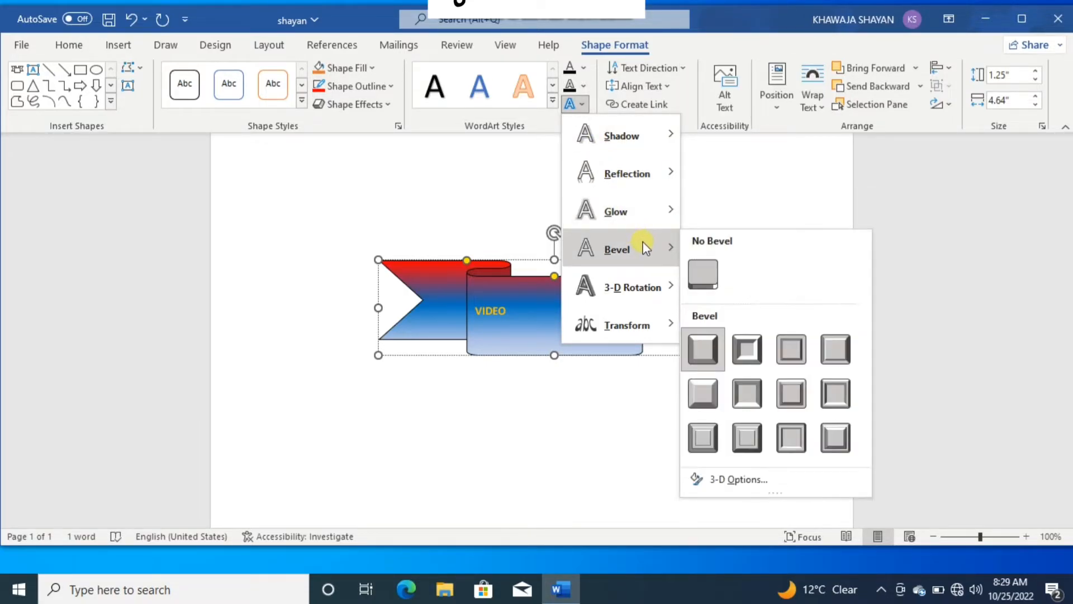
{"action": "mouse_move", "coordinate": [655, 285]}
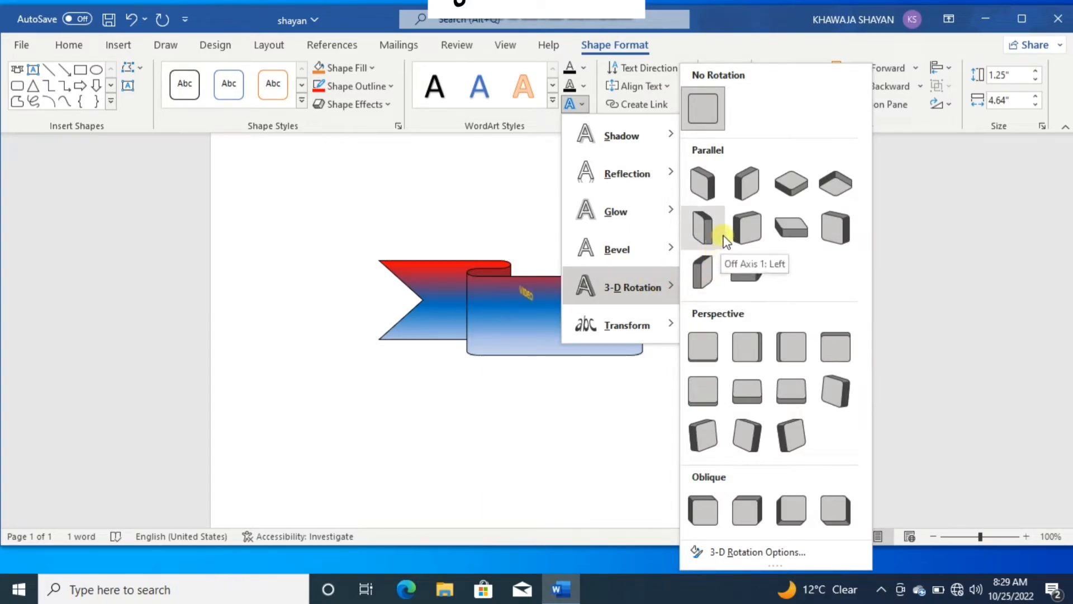
{"action": "mouse_move", "coordinate": [638, 325]}
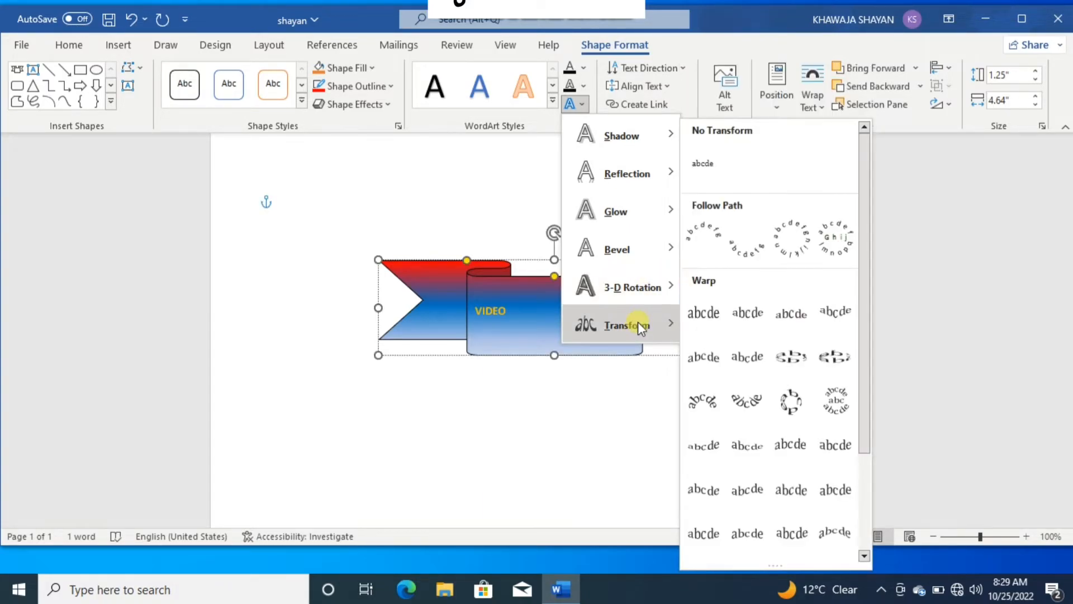
{"action": "left_click", "coordinate": [528, 336]}
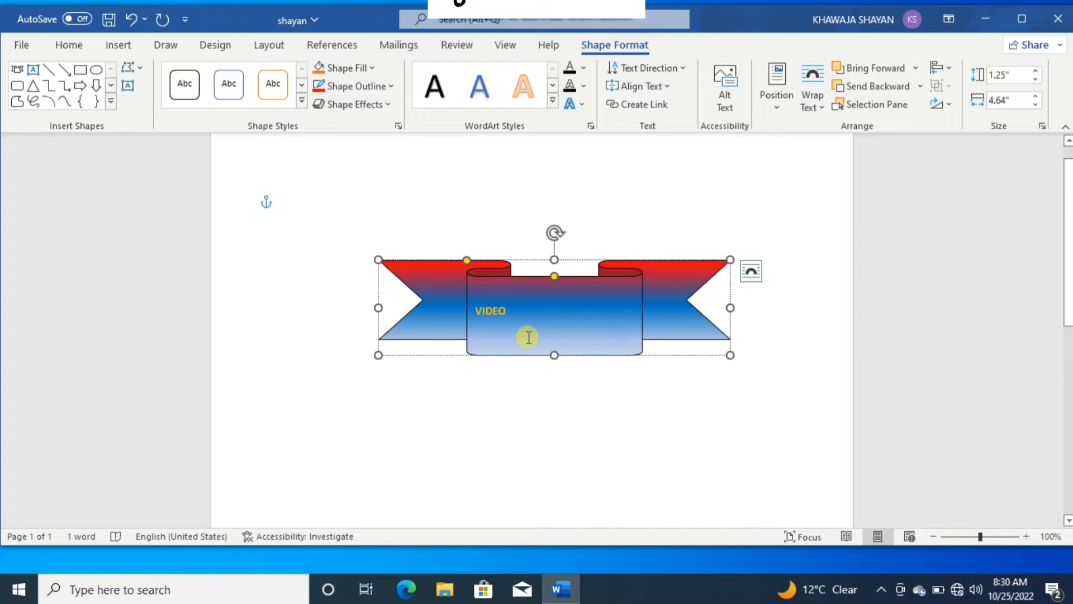
Delete the ribbon and draw a rectangle about 4.55" wide and 1.25" high in its place.
{"action": "left_click", "coordinate": [592, 355]}
{"action": "key", "text": "Delete"}
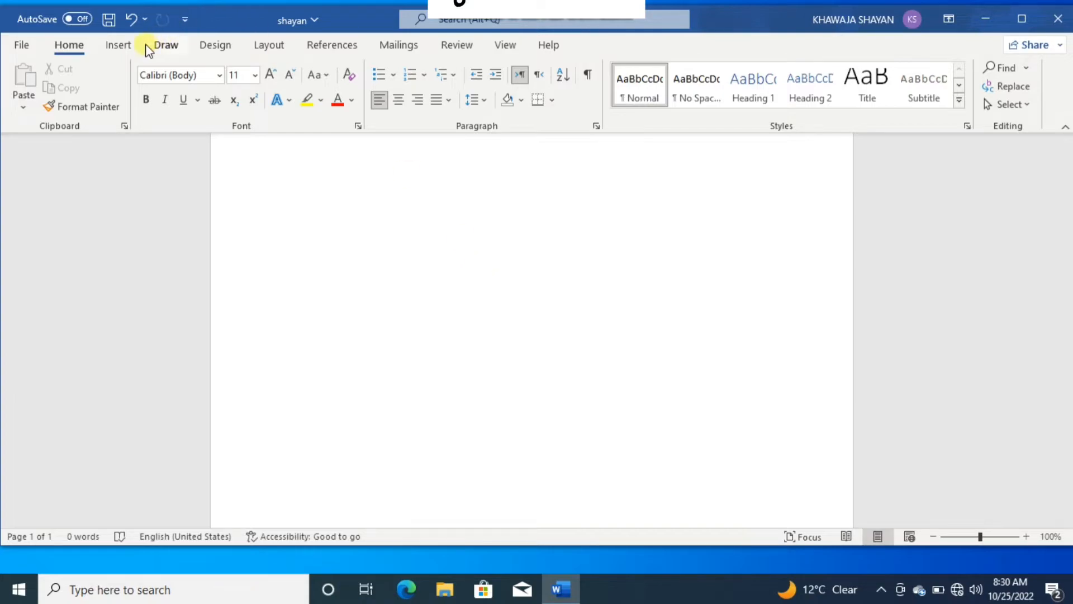
{"action": "left_click", "coordinate": [118, 45]}
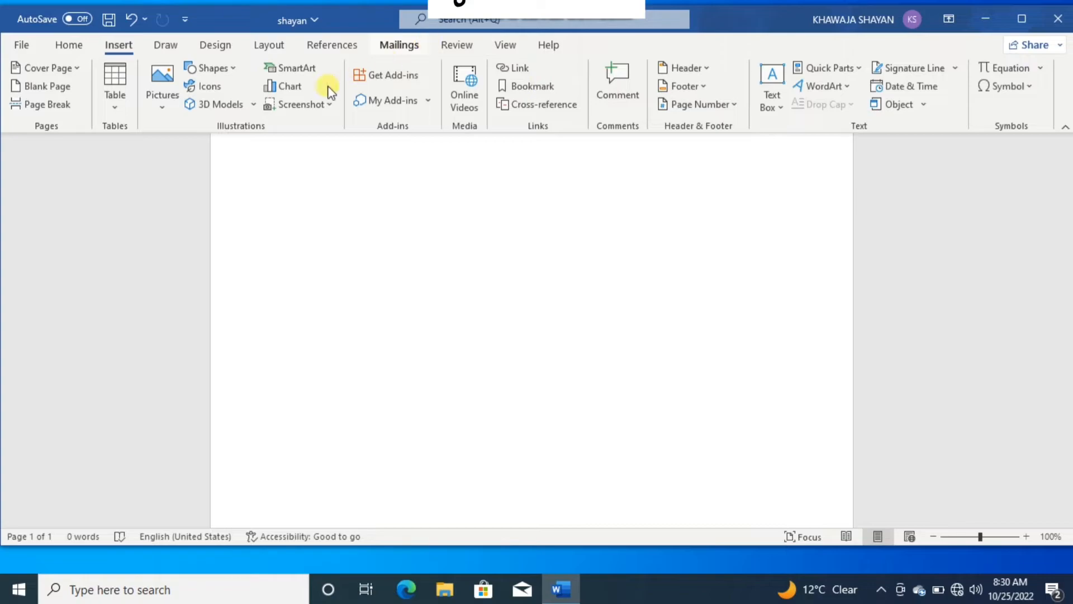
{"action": "left_click", "coordinate": [229, 70]}
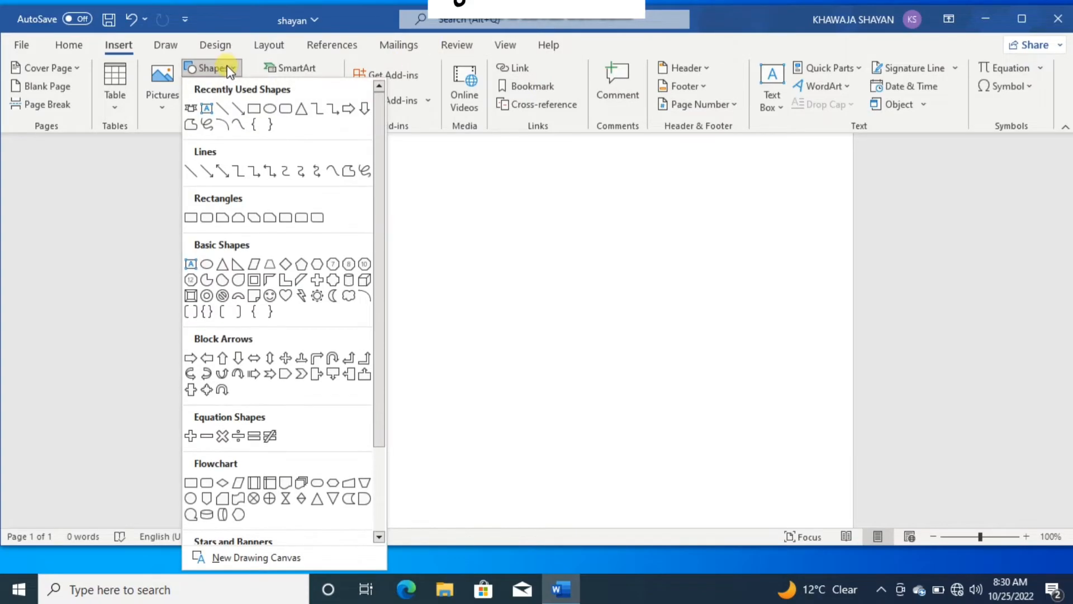
{"action": "left_click", "coordinate": [193, 218]}
{"action": "mouse_move", "coordinate": [310, 267]}
{"action": "left_mouse_down"}
{"action": "mouse_move", "coordinate": [517, 340]}
{"action": "mouse_move", "coordinate": [655, 362]}
{"action": "left_mouse_up"}
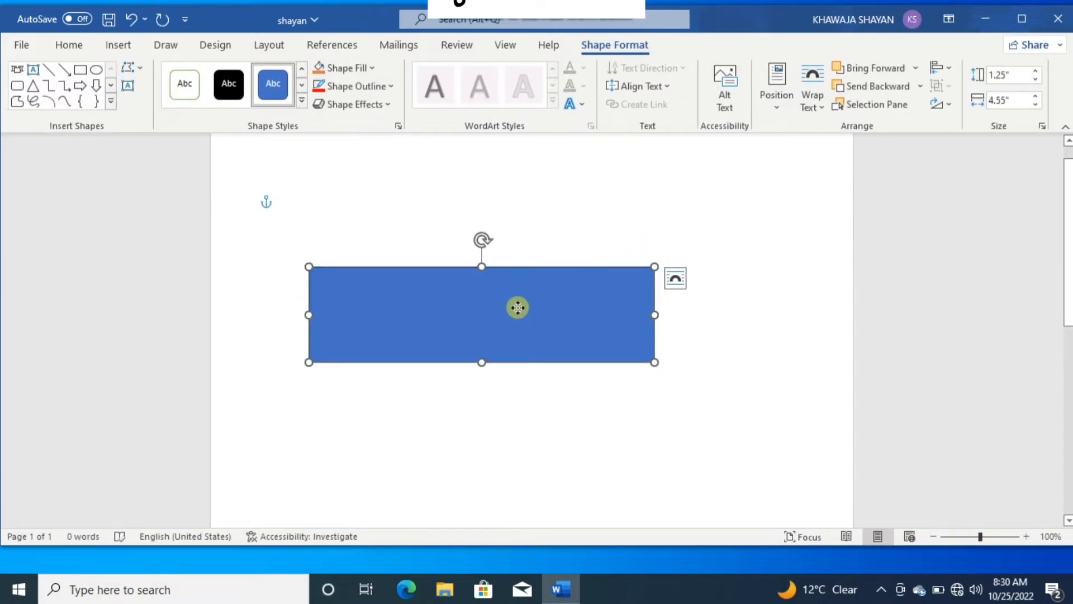
Apply the white shape style with a green outline to the rectangle and enter READ FOUNDATION in it.
{"action": "left_click", "coordinate": [572, 104]}
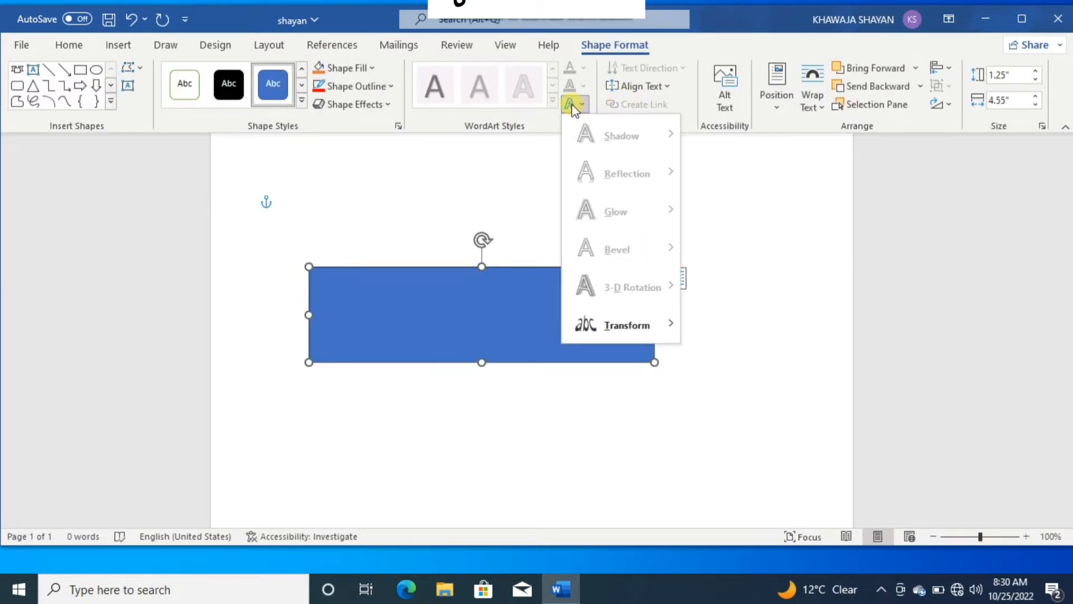
{"action": "left_click", "coordinate": [184, 84]}
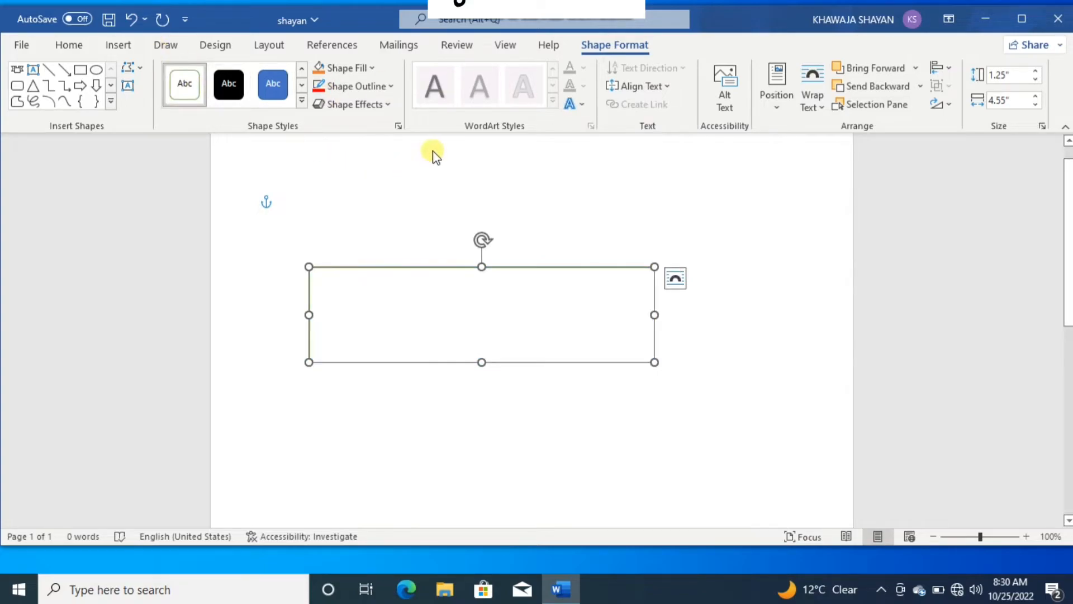
{"action": "left_click", "coordinate": [570, 104]}
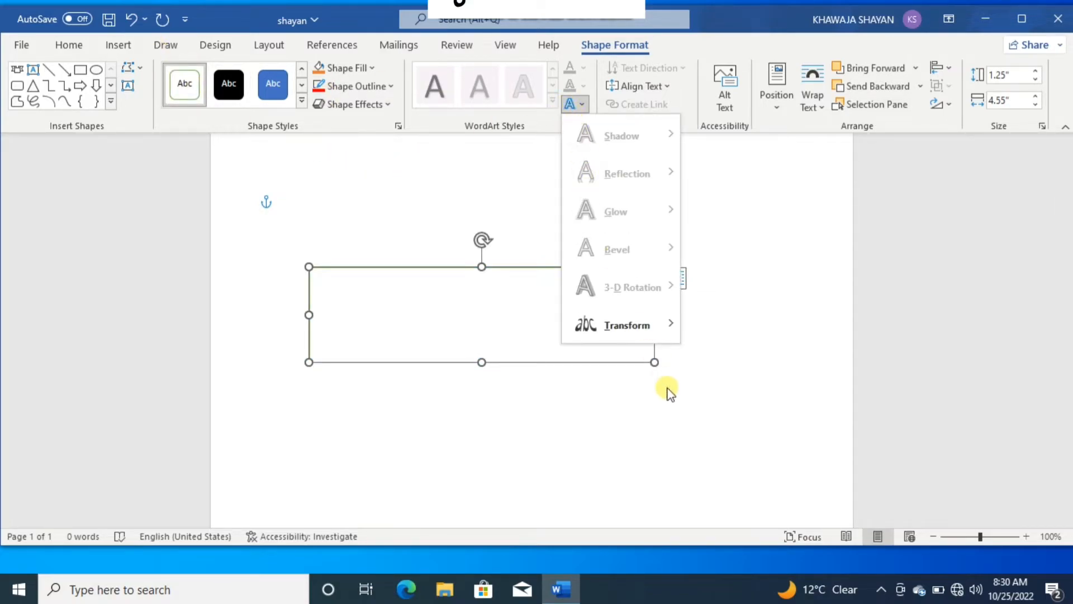
{"action": "left_click", "coordinate": [461, 290]}
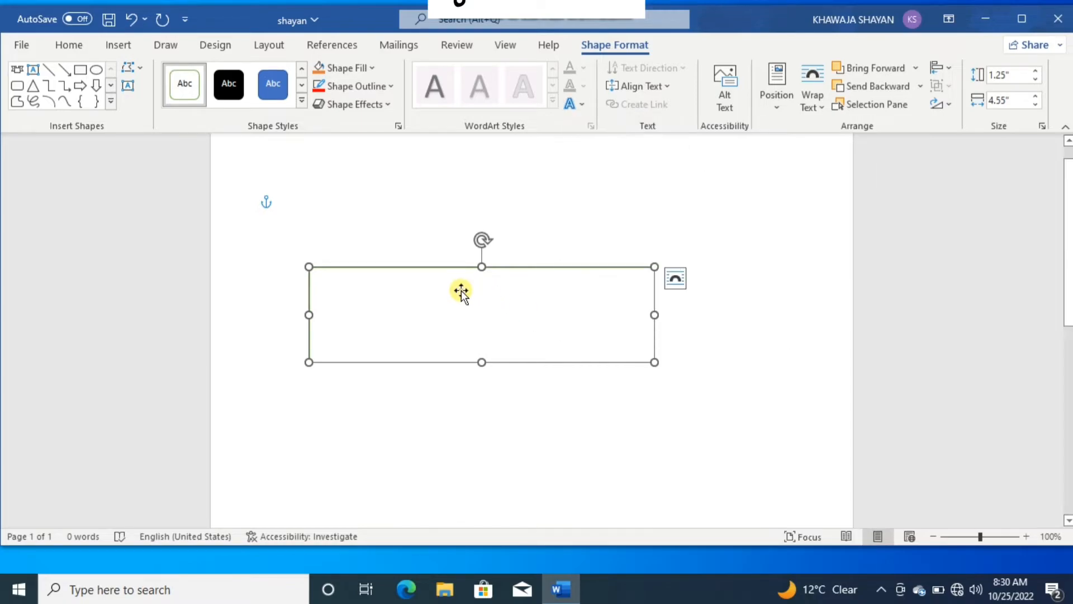
{"action": "type", "text": "RE"}
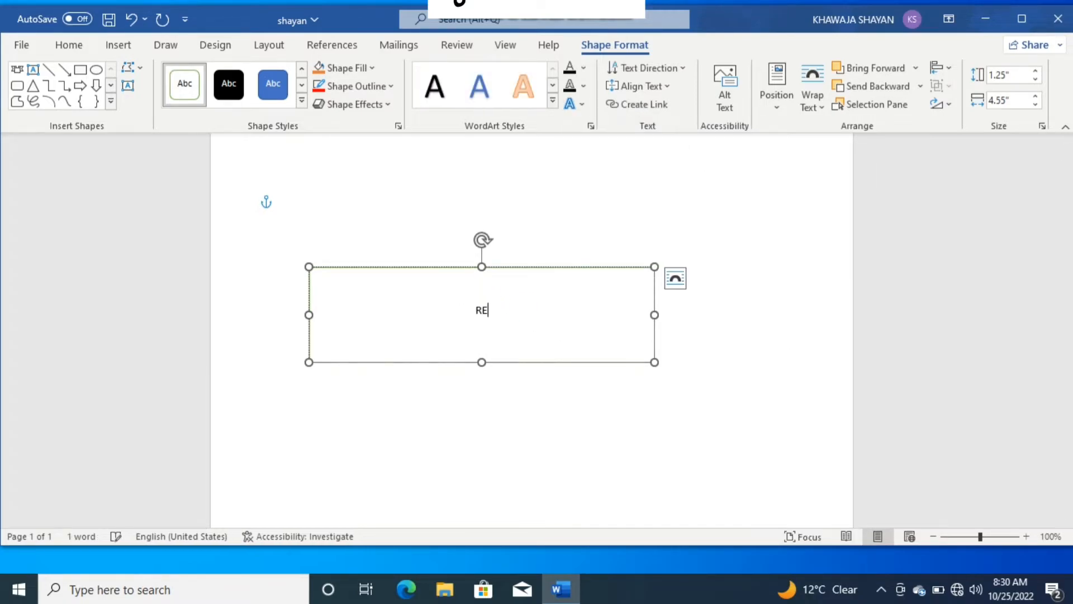
{"action": "type", "text": "AD FOUNDATION"}
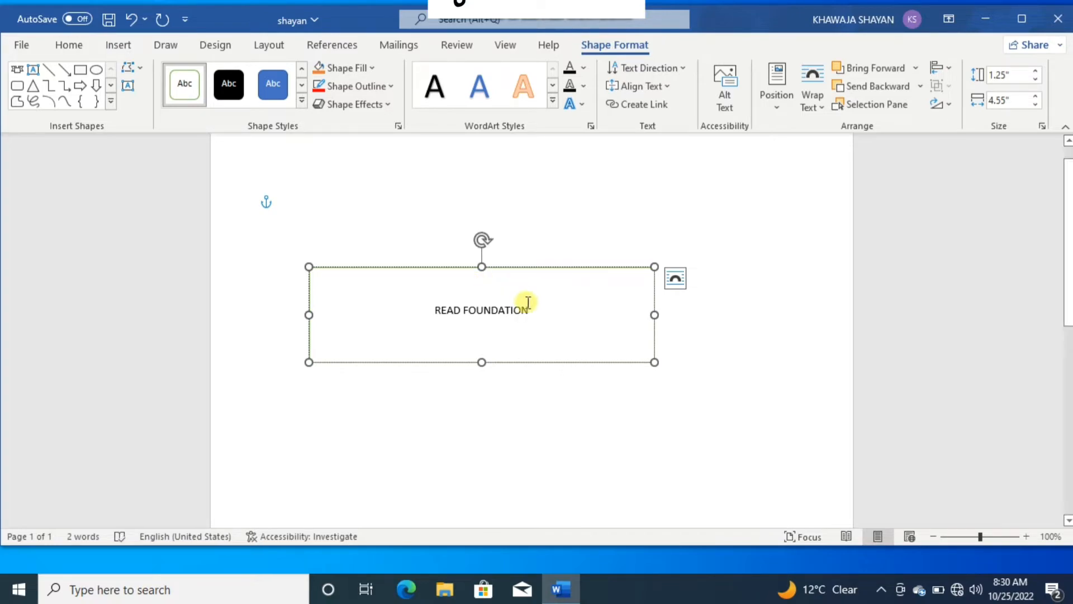
Apply the upward-arching Follow Path transform to READ FOUNDATION and extend the rectangle upwards to a height of about 1.73".
{"action": "left_click", "coordinate": [578, 103]}
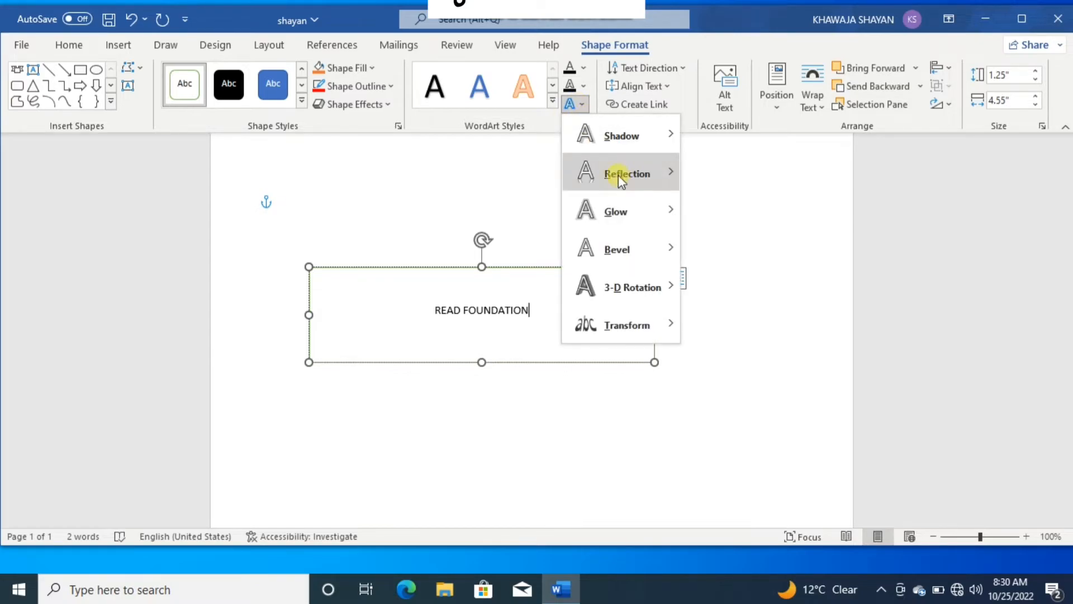
{"action": "mouse_move", "coordinate": [650, 322]}
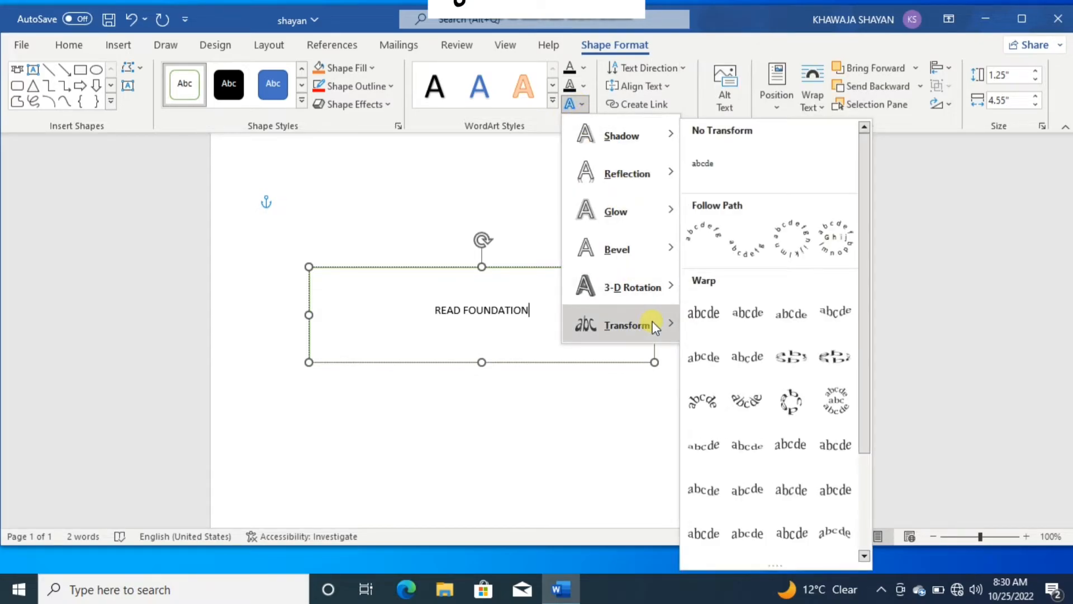
{"action": "left_click", "coordinate": [712, 247]}
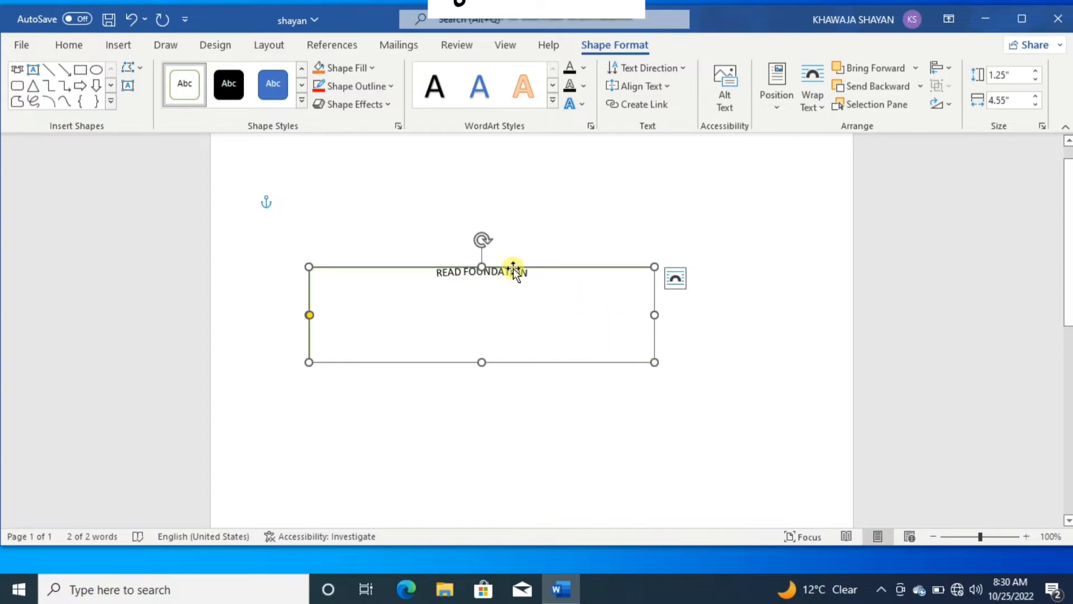
{"action": "left_click_drag", "start_coordinate": [479, 265], "coordinate": [480, 231]}
{"action": "left_click", "coordinate": [722, 398]}
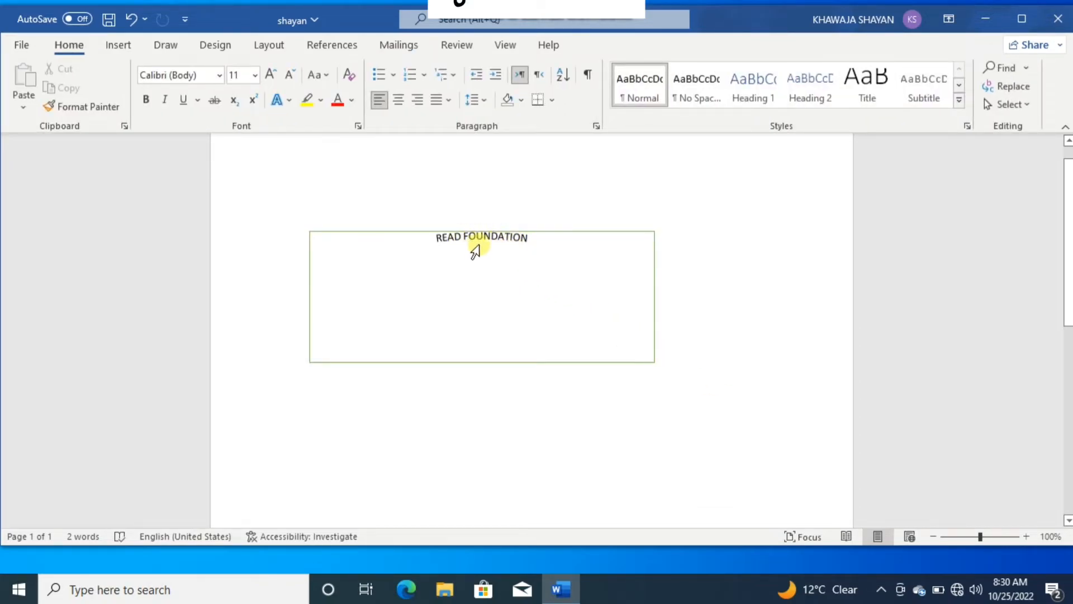
Rotate all text in the READ FOUNDATION rectangle by 90° and set the text alignment to Center.
{"action": "left_click", "coordinate": [556, 310]}
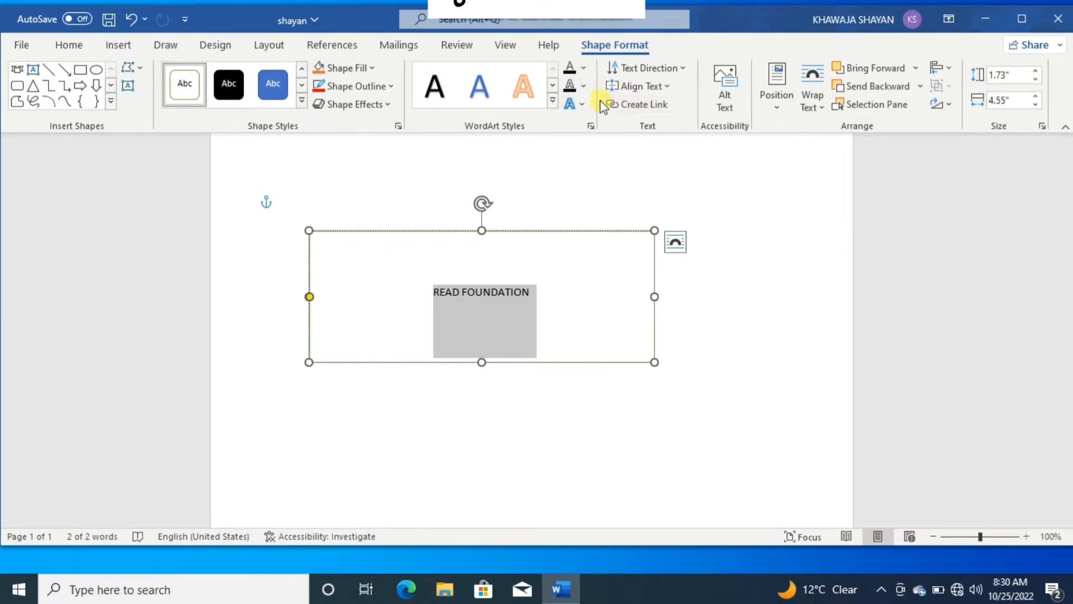
{"action": "left_click", "coordinate": [678, 75]}
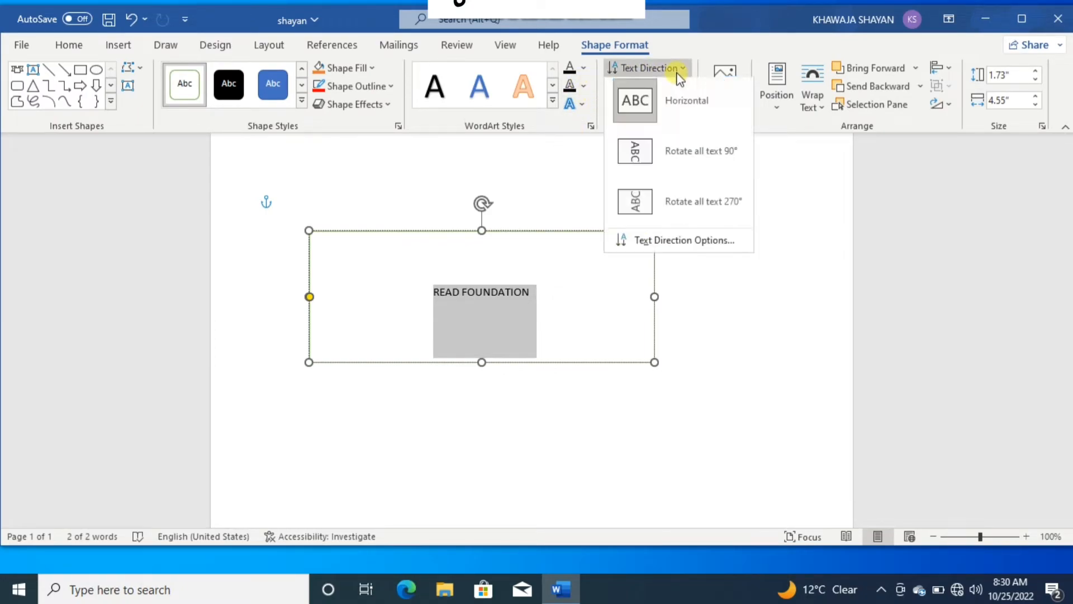
{"action": "left_click", "coordinate": [672, 166]}
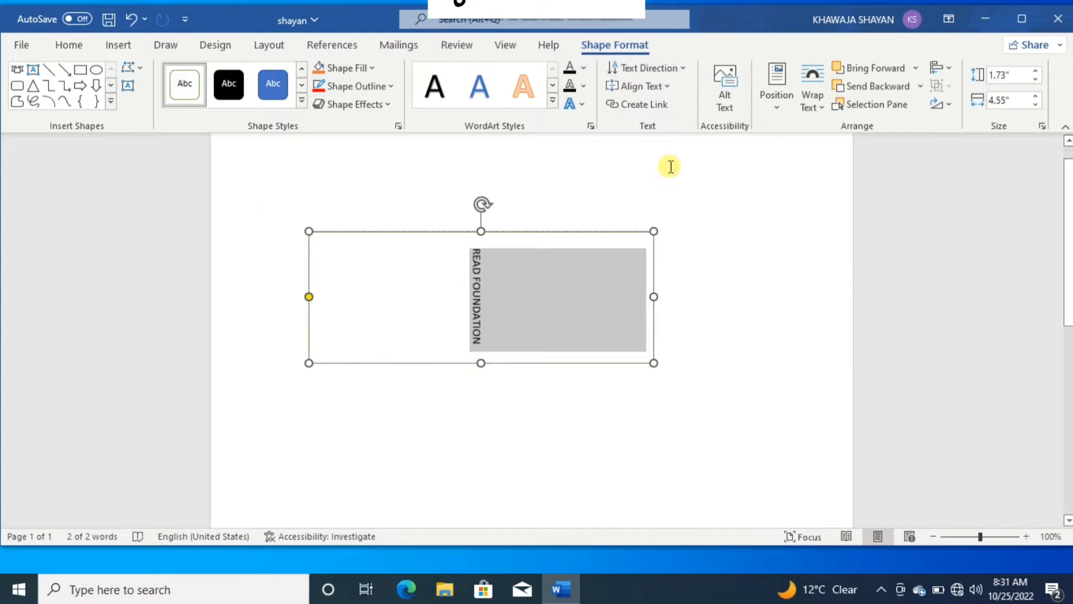
{"action": "left_click", "coordinate": [671, 72]}
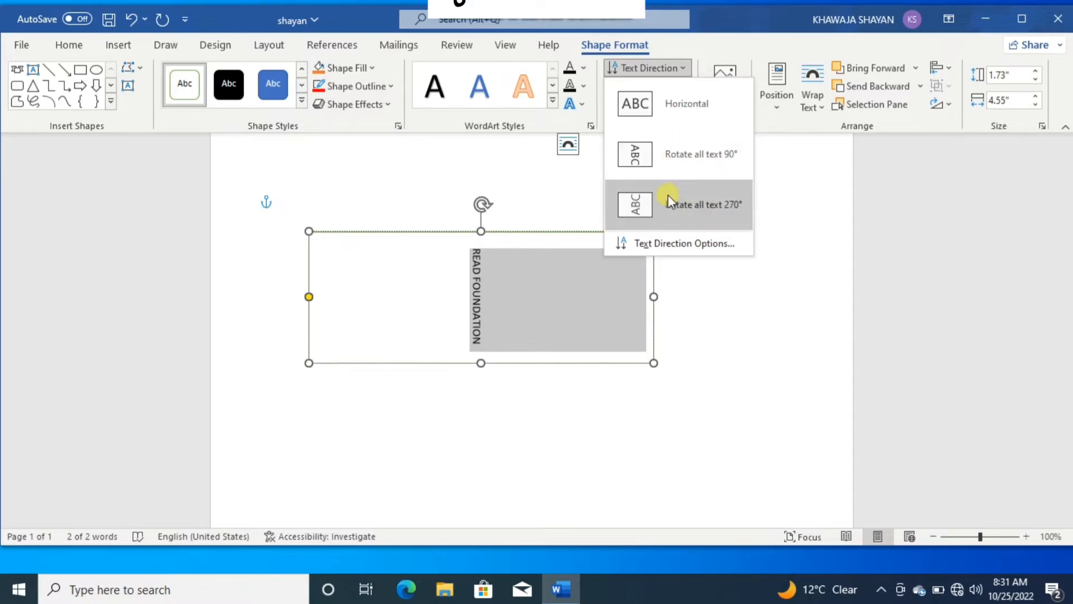
{"action": "left_click", "coordinate": [597, 190]}
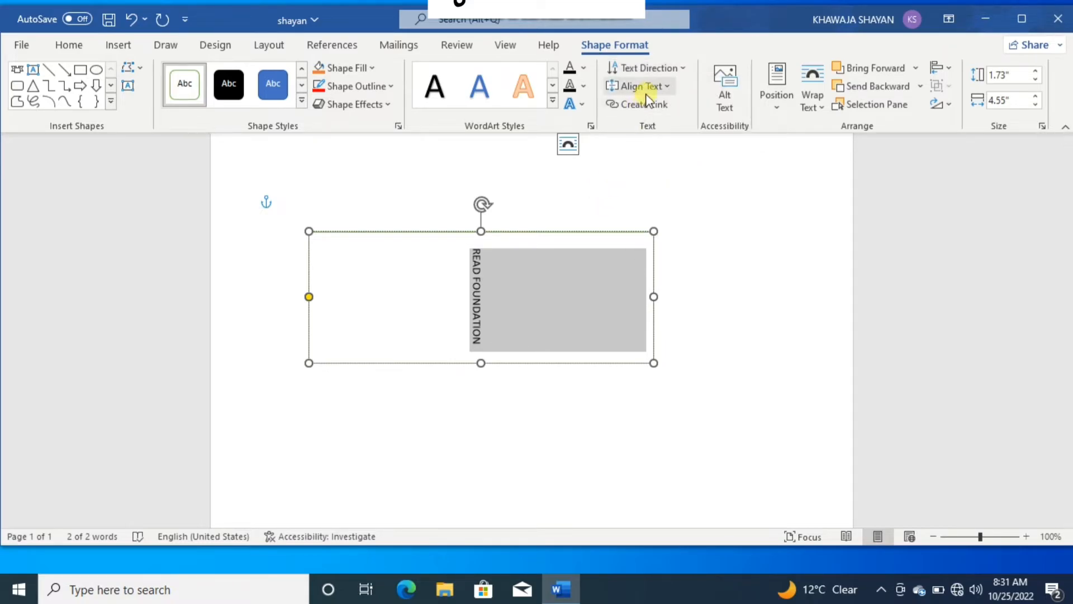
{"action": "left_click", "coordinate": [659, 87]}
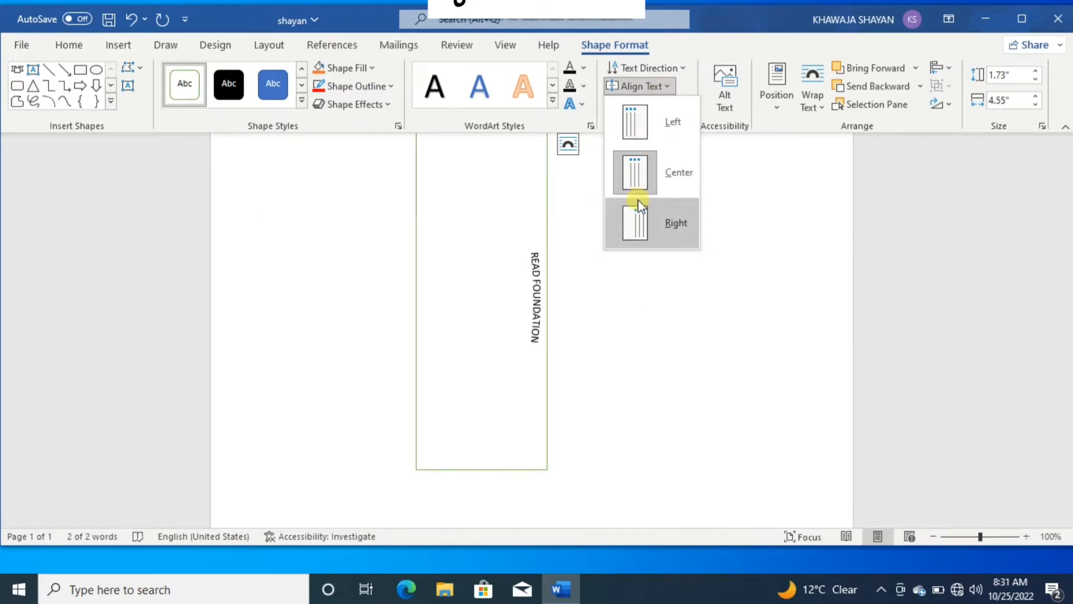
{"action": "left_click", "coordinate": [642, 184]}
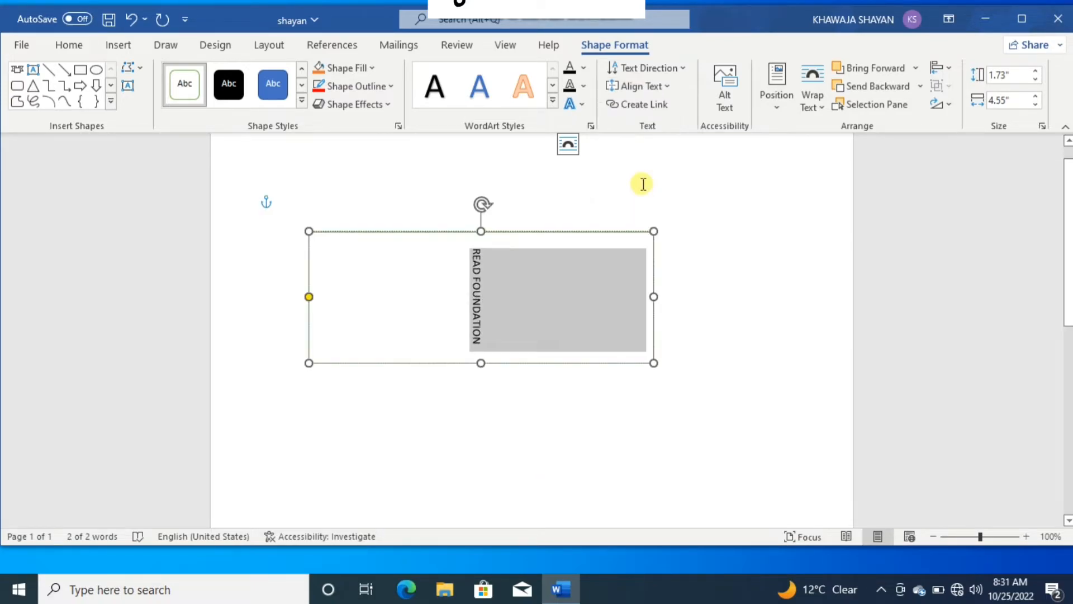
Try to create a text link from the READ FOUNDATION rectangle to a blank area of the page, and view the rectangle's alt text settings.
{"action": "left_click", "coordinate": [643, 106]}
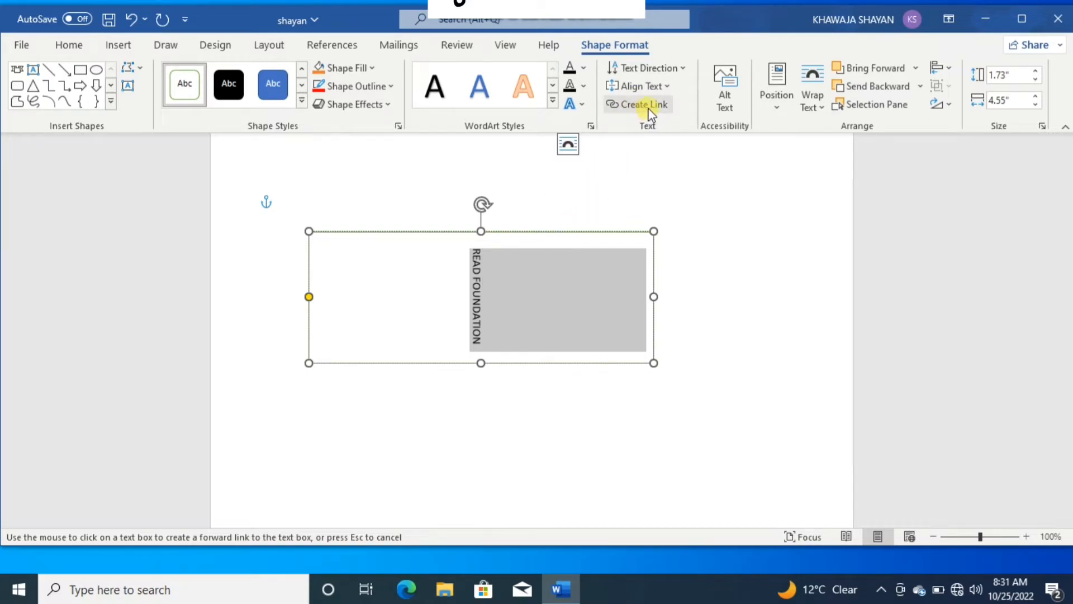
{"action": "left_click", "coordinate": [722, 102]}
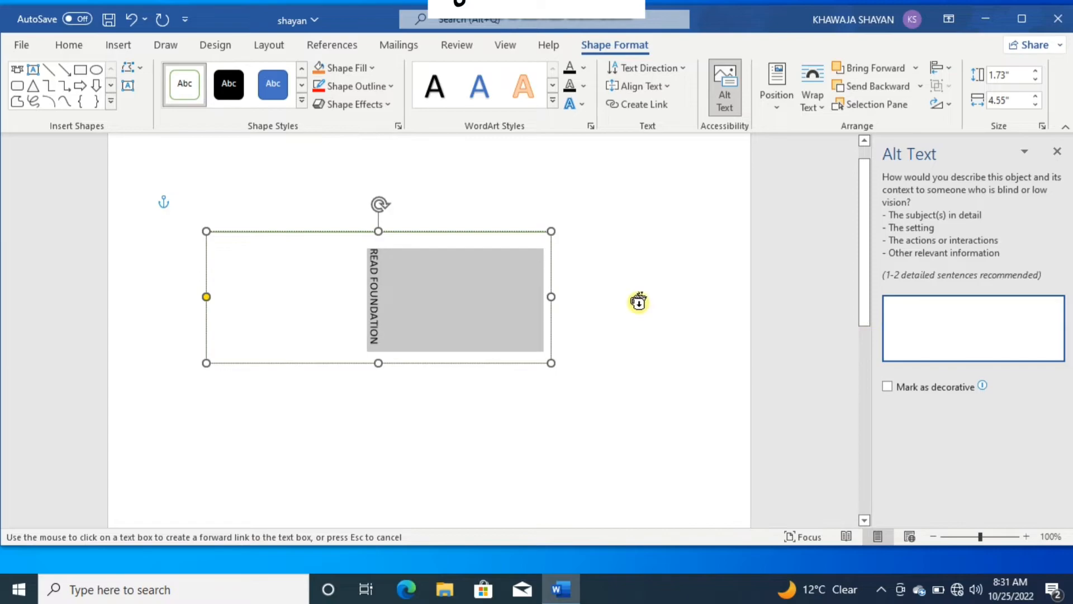
{"action": "left_click", "coordinate": [638, 302]}
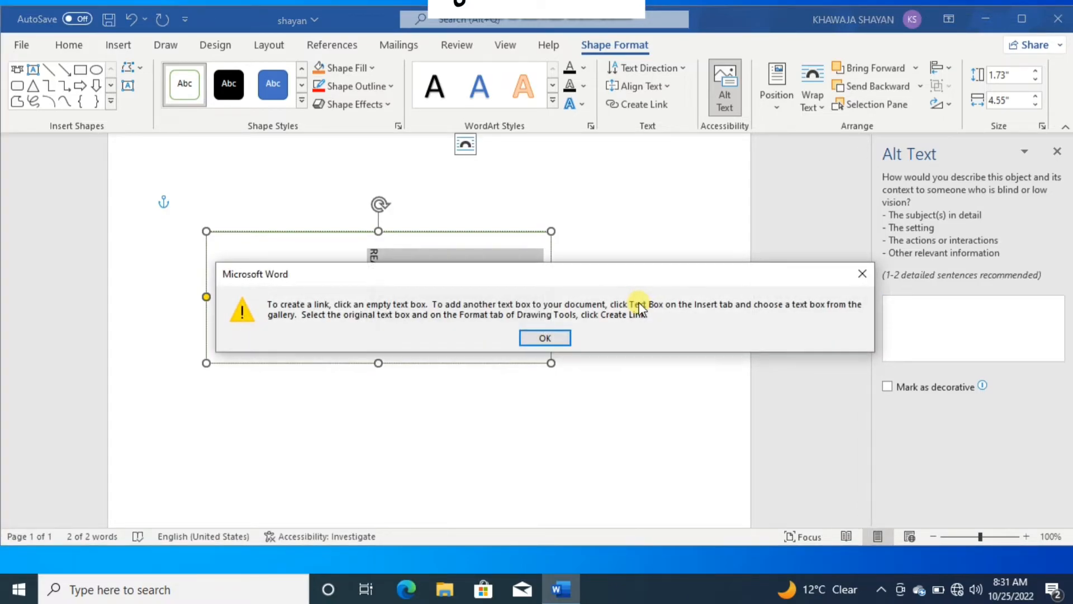
{"action": "left_click", "coordinate": [862, 274]}
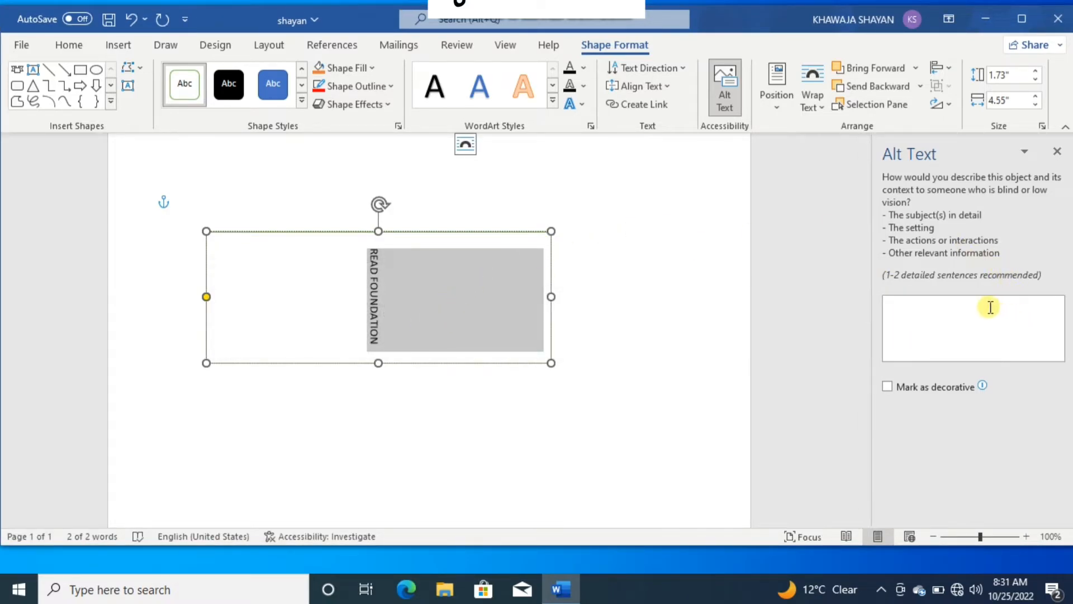
{"action": "left_click", "coordinate": [1057, 151]}
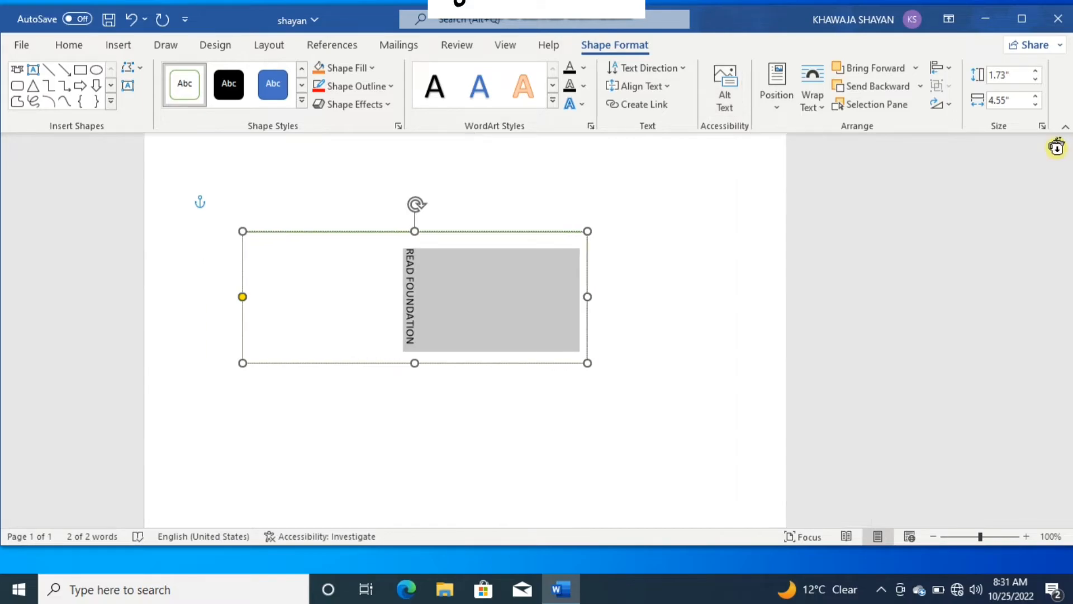
Position the READ FOUNDATION rectangle in the middle left of the page with square text wrapping.
{"action": "left_click", "coordinate": [771, 104]}
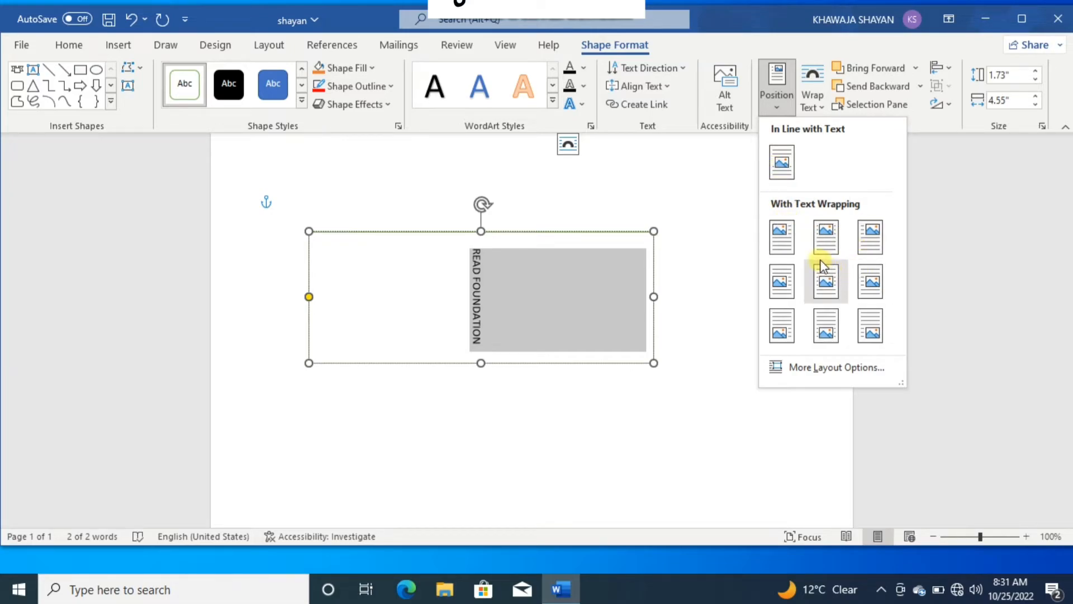
{"action": "left_click", "coordinate": [789, 281]}
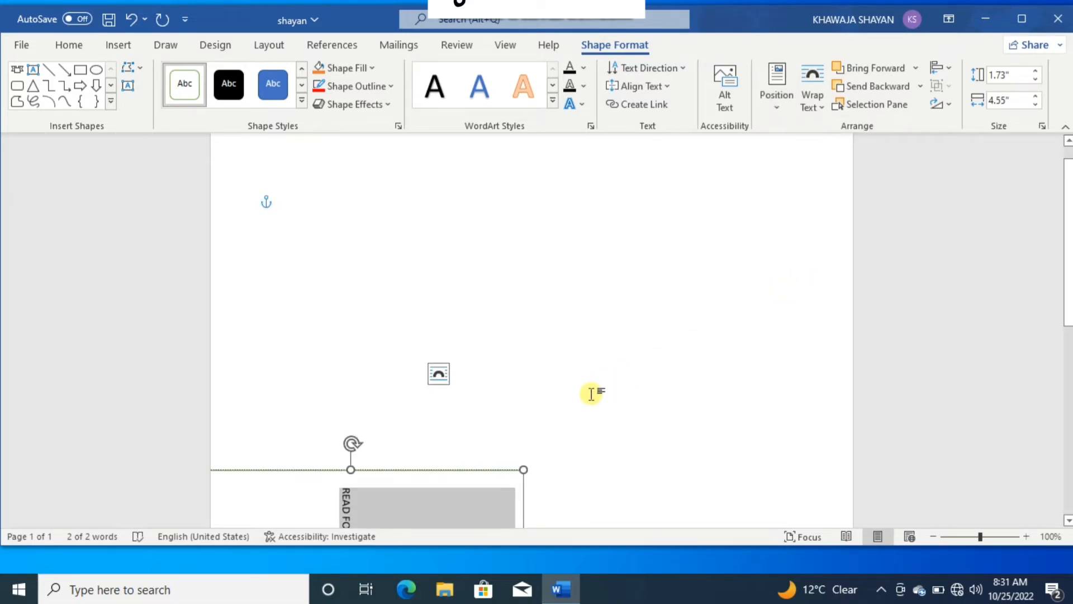
{"action": "scroll", "coordinate": [591, 393], "scroll_direction": "down", "scroll_amount": 4}
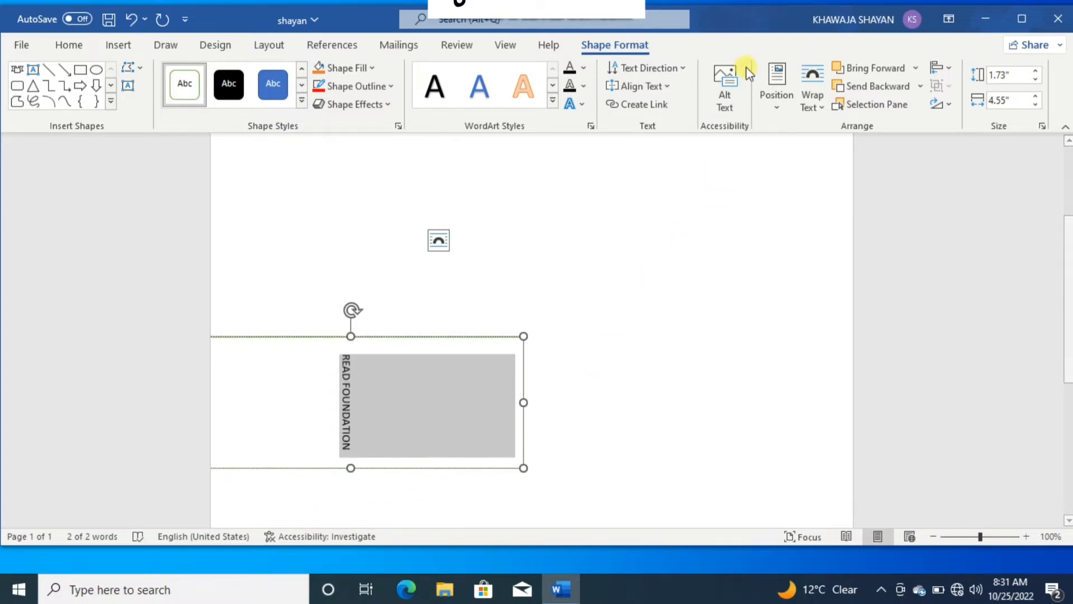
{"action": "left_click", "coordinate": [775, 105]}
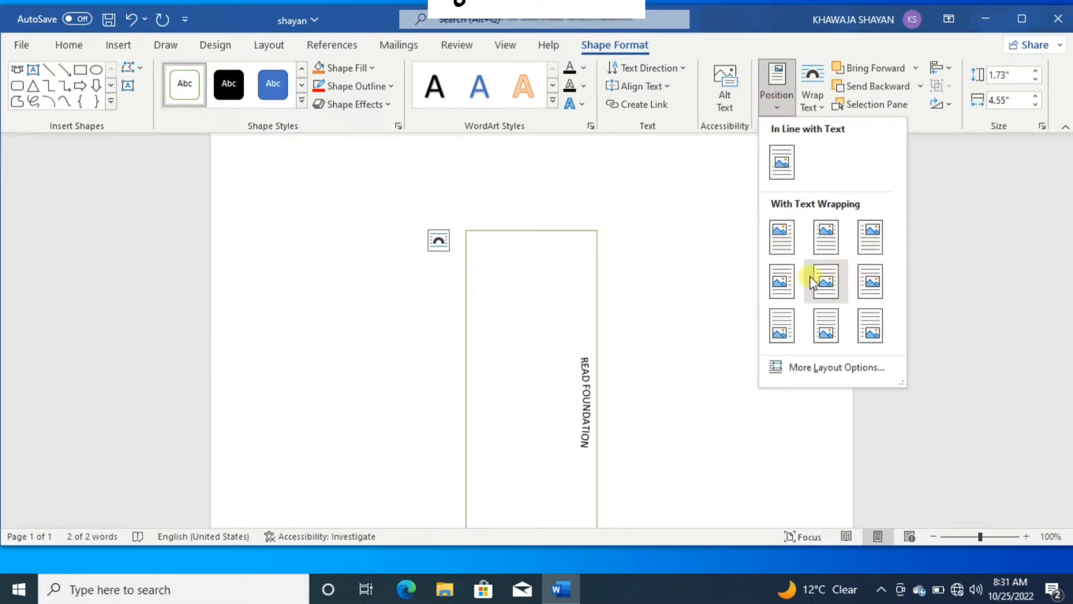
{"action": "left_click", "coordinate": [719, 228]}
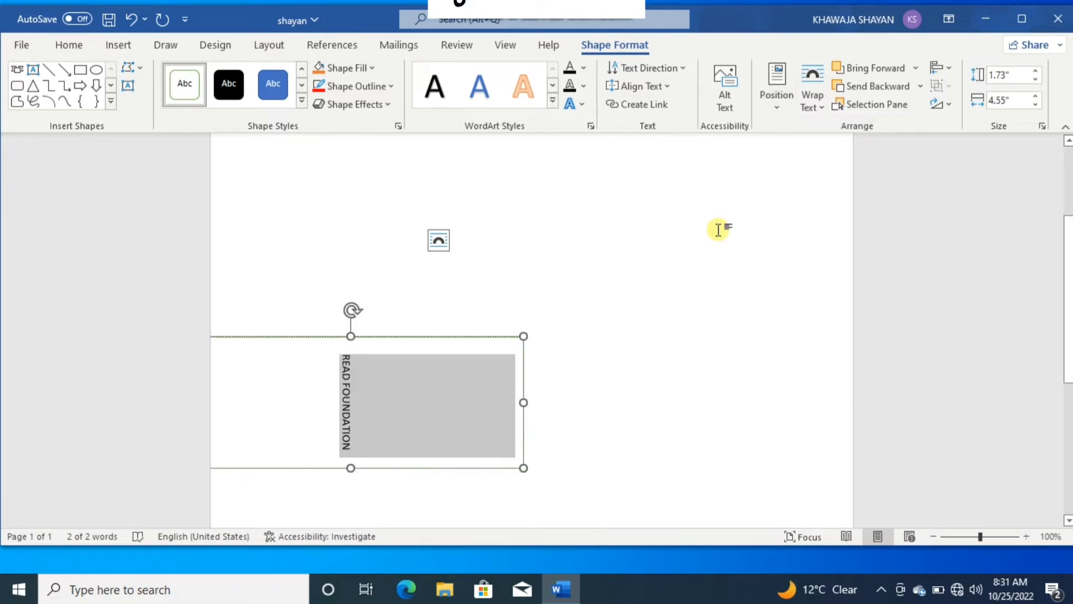
Generate sample paragraphs around the rectangle with =RAND(), starting at the document's first line.
{"action": "left_click", "coordinate": [813, 113]}
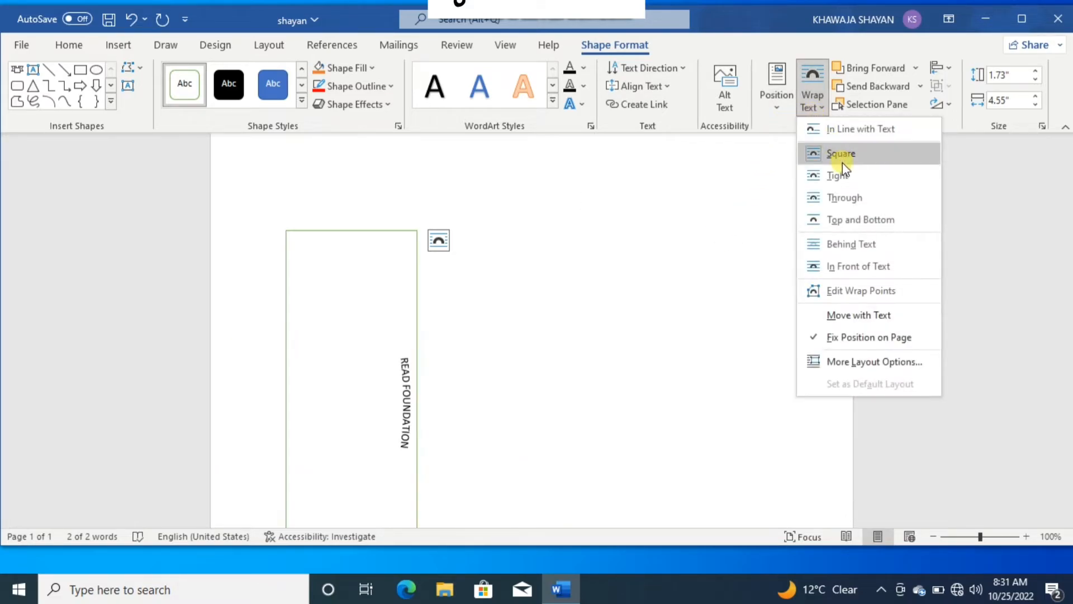
{"action": "left_click", "coordinate": [517, 212]}
{"action": "left_click", "coordinate": [517, 213]}
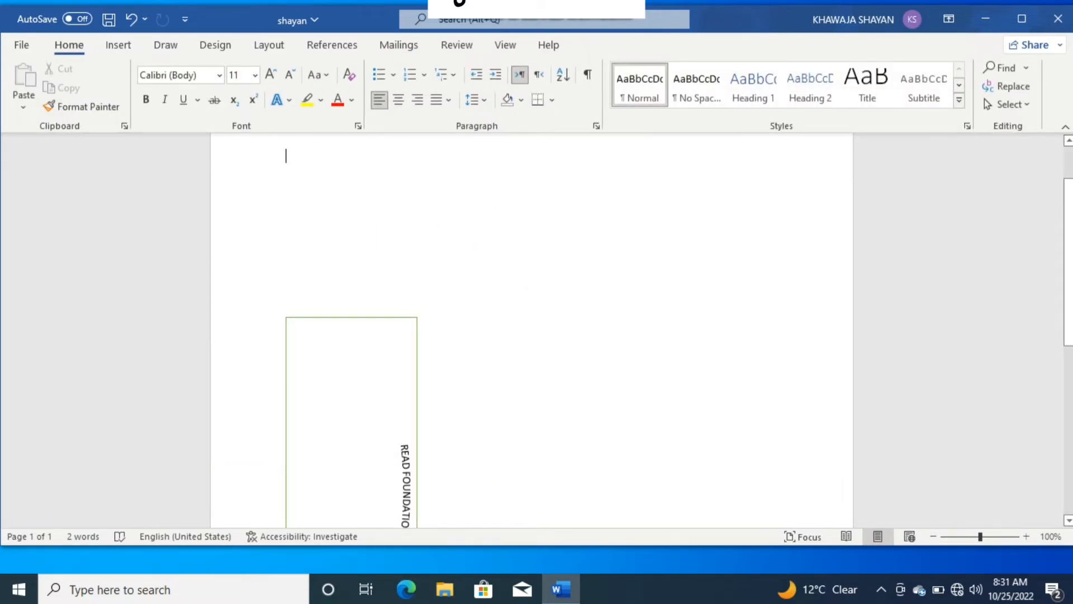
{"action": "type", "text": "=RAND()"}
{"action": "key", "text": "Return"}
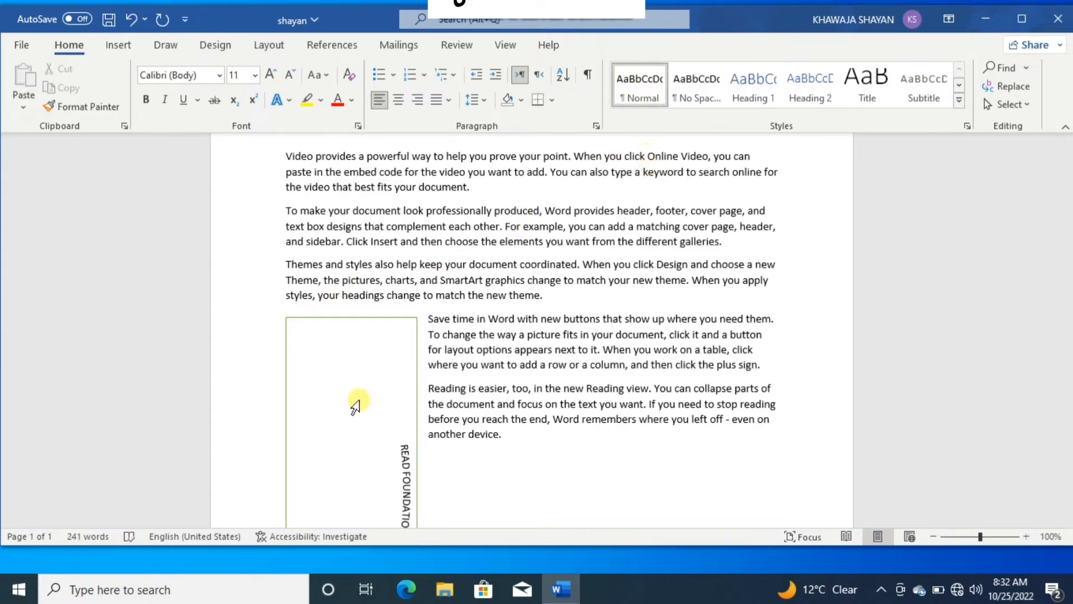
Examine the text wrapping options available for the READ FOUNDATION rectangle.
{"action": "left_click", "coordinate": [312, 429]}
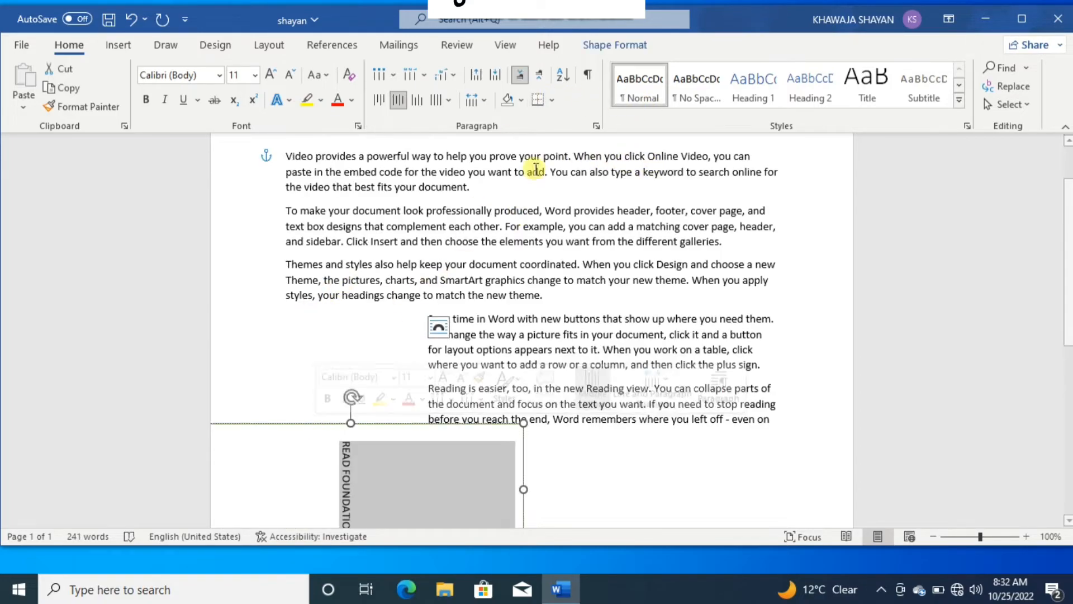
{"action": "left_click", "coordinate": [598, 46]}
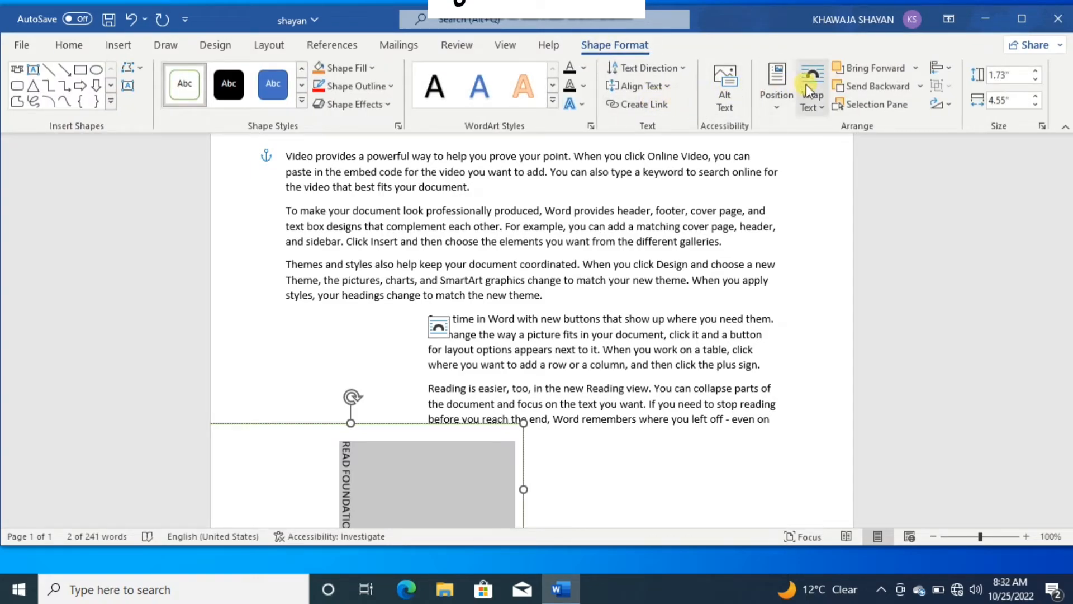
{"action": "left_click", "coordinate": [803, 111]}
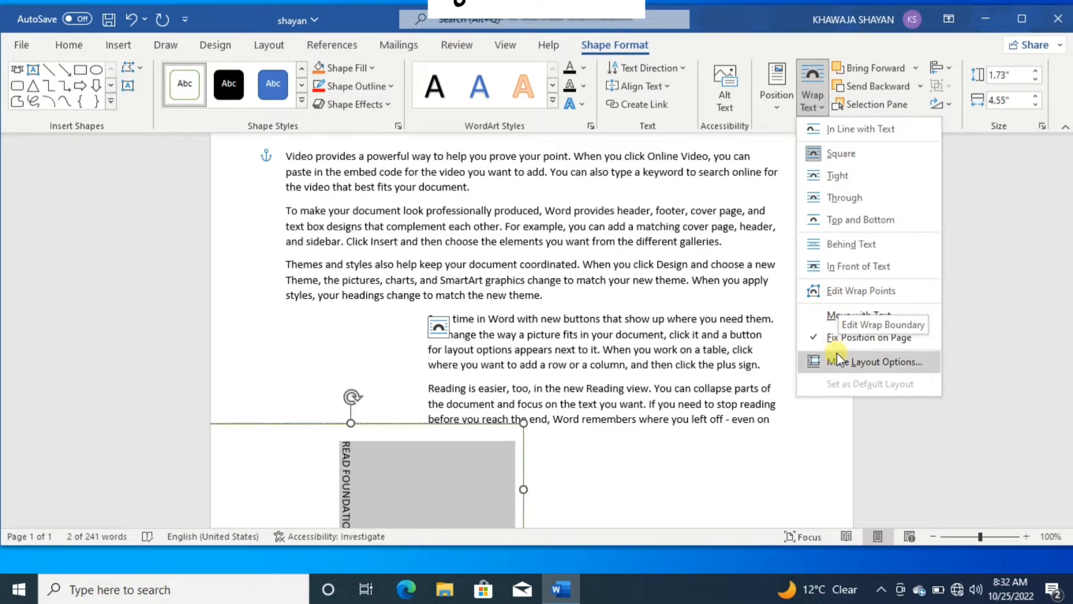
{"action": "left_click", "coordinate": [987, 277]}
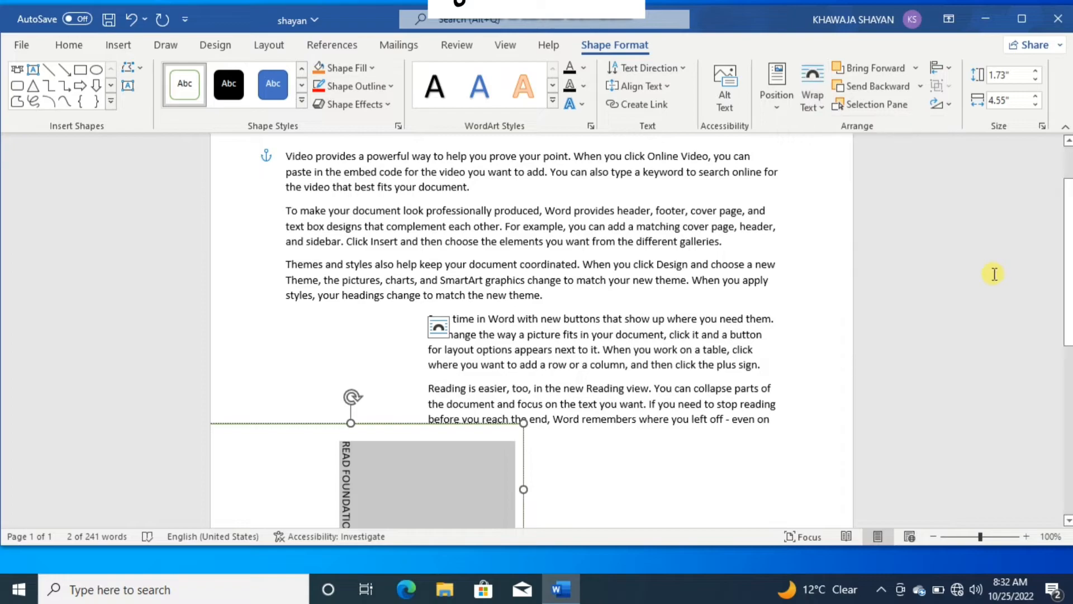
Move READ FOUNDATION out of the rectangle to the end of the last paragraph, and move the rectangle up among the paragraphs.
{"action": "left_click_drag", "start_coordinate": [304, 458], "coordinate": [506, 430]}
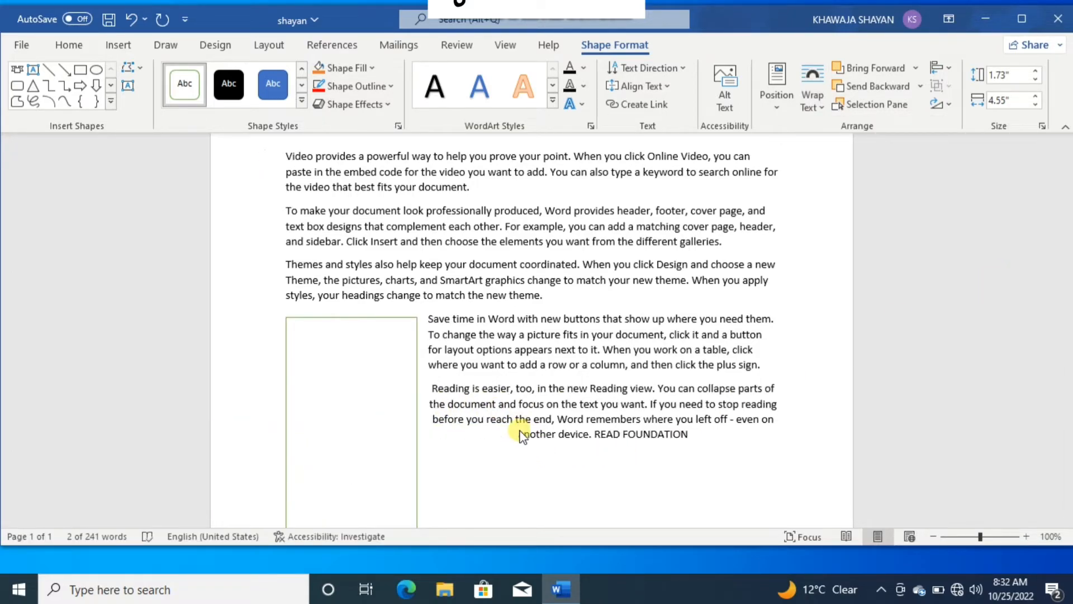
{"action": "left_click", "coordinate": [415, 418]}
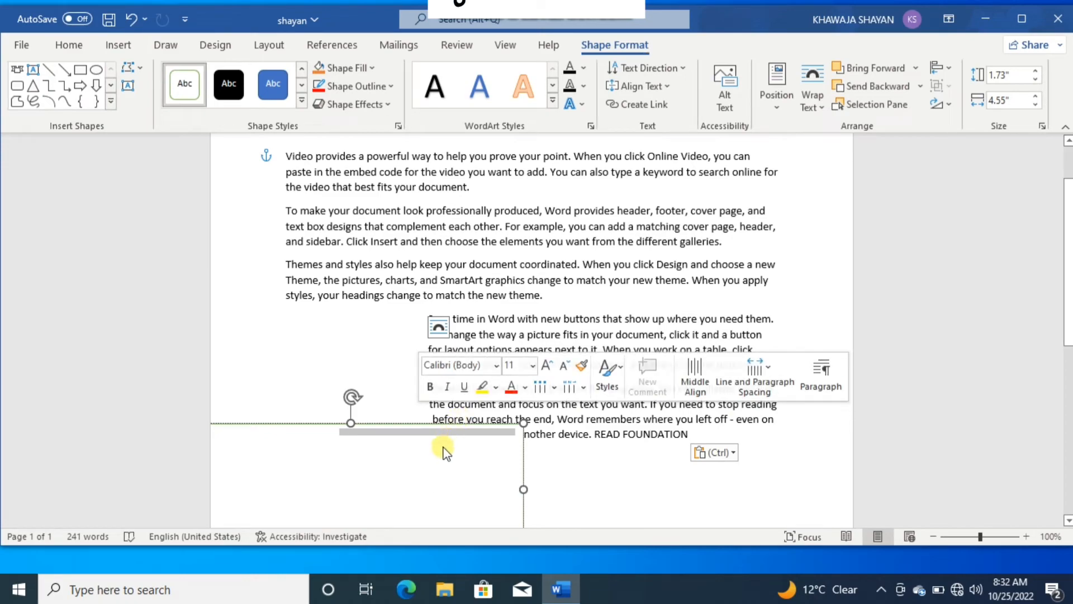
{"action": "left_click_drag", "start_coordinate": [452, 424], "coordinate": [646, 280]}
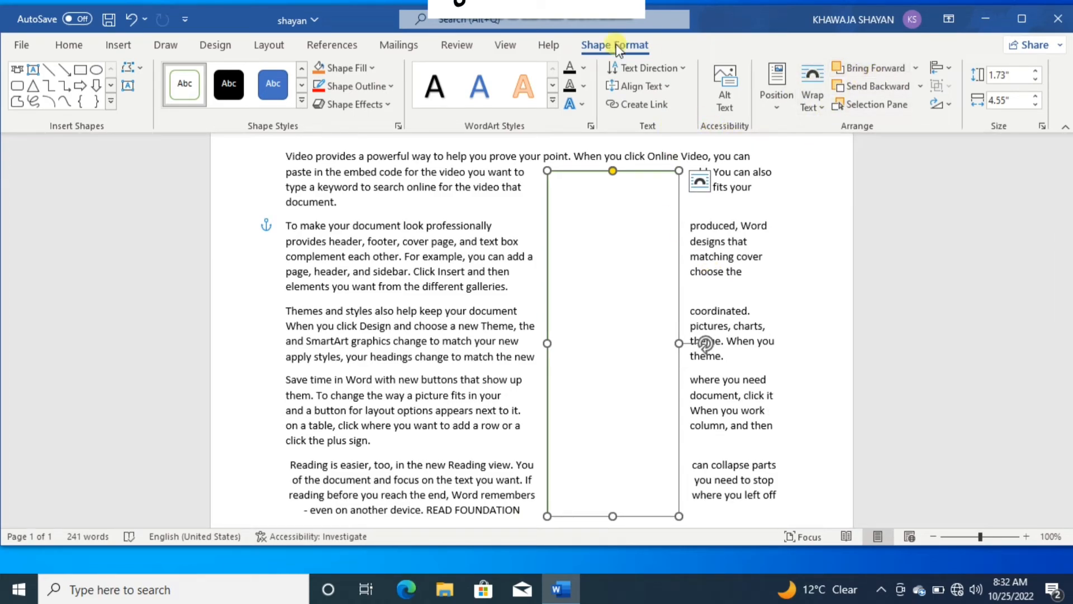
Draw an oval about 0.47" wide and 1.24" high inside the rectangle's upper half and send it backward.
{"action": "left_click", "coordinate": [97, 69]}
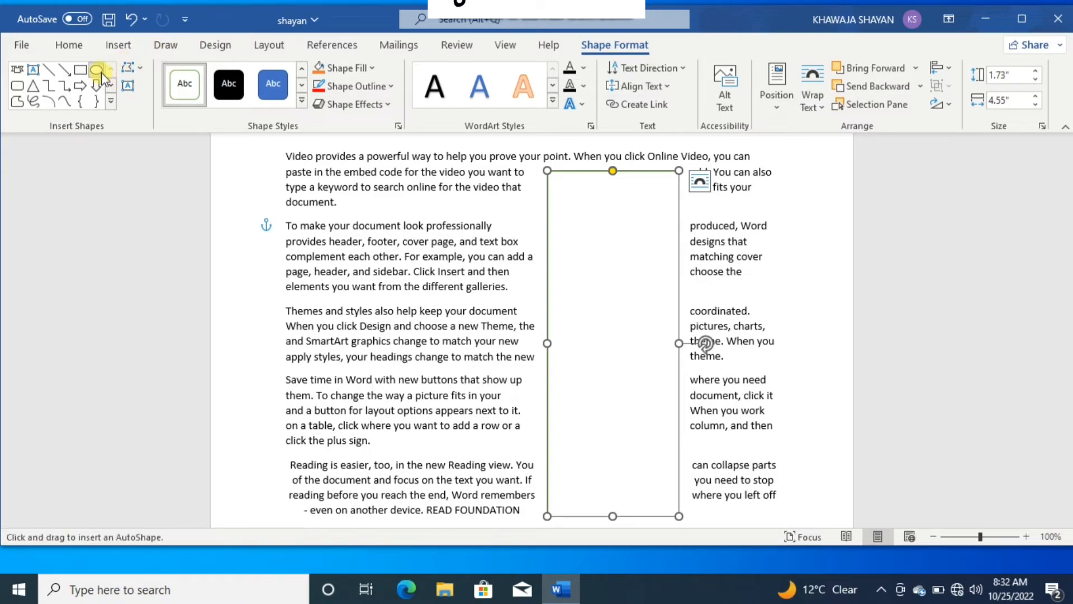
{"action": "left_click_drag", "start_coordinate": [631, 227], "coordinate": [594, 327]}
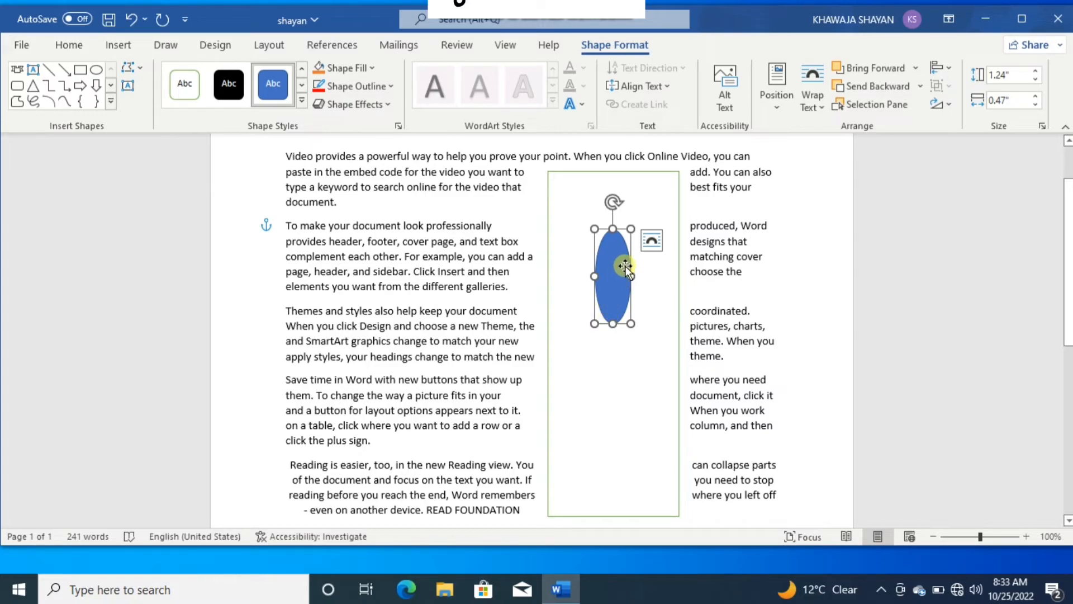
{"action": "left_click", "coordinate": [904, 87]}
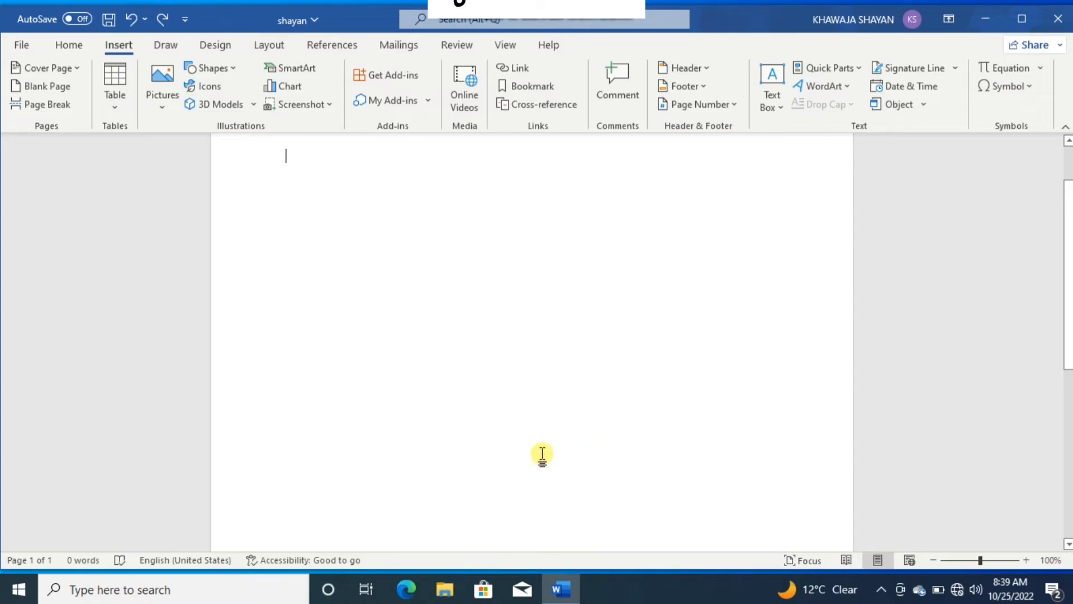
Insert a screen clipping of nearly the whole desktop into the blank document and delete the inserted picture.
{"action": "left_click", "coordinate": [322, 108]}
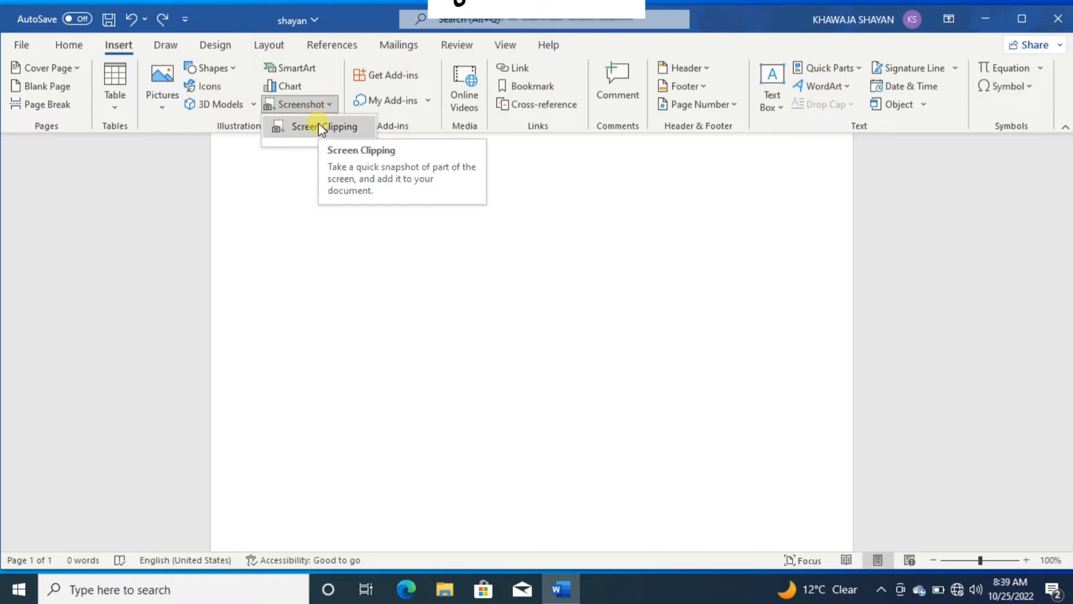
{"action": "left_click", "coordinate": [319, 125]}
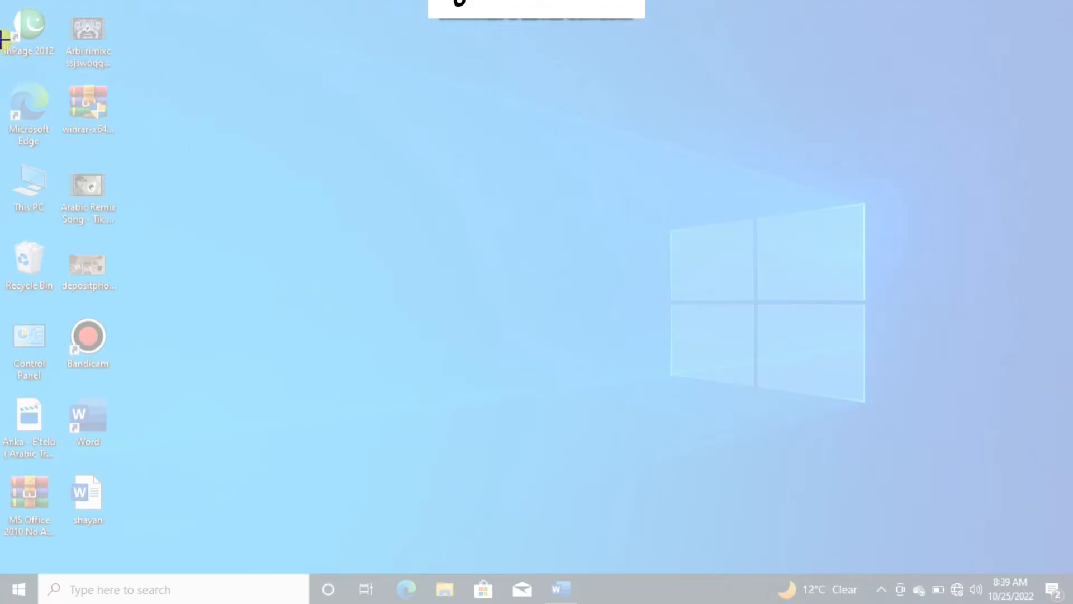
{"action": "left_click_drag", "start_coordinate": [10, 10], "coordinate": [1072, 603]}
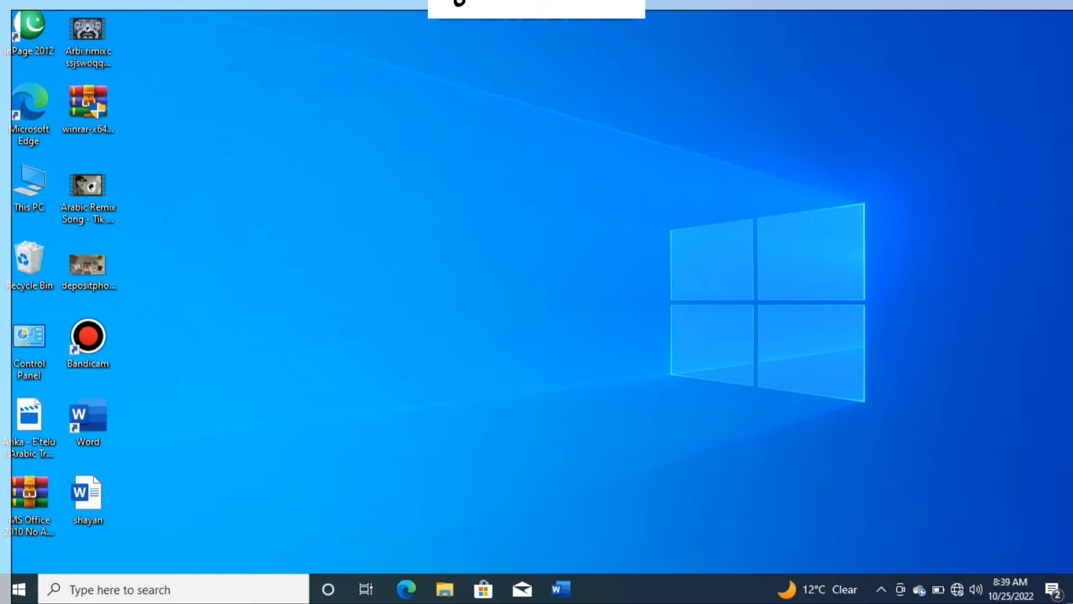
{"action": "key", "text": "alt+Tab"}
{"action": "key", "text": "ctrl+v"}
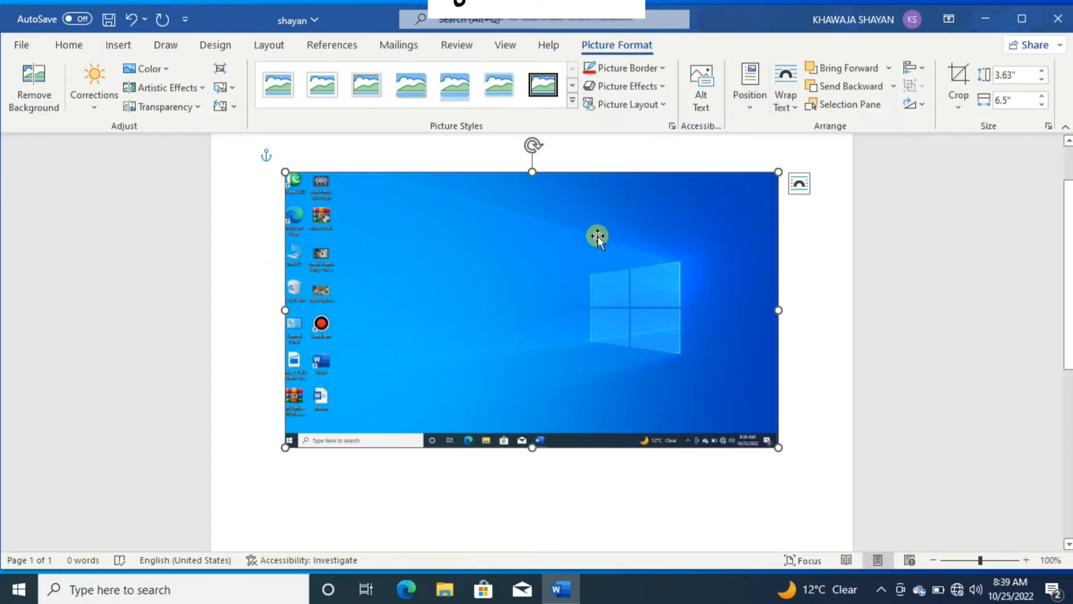
{"action": "key", "text": "Delete"}
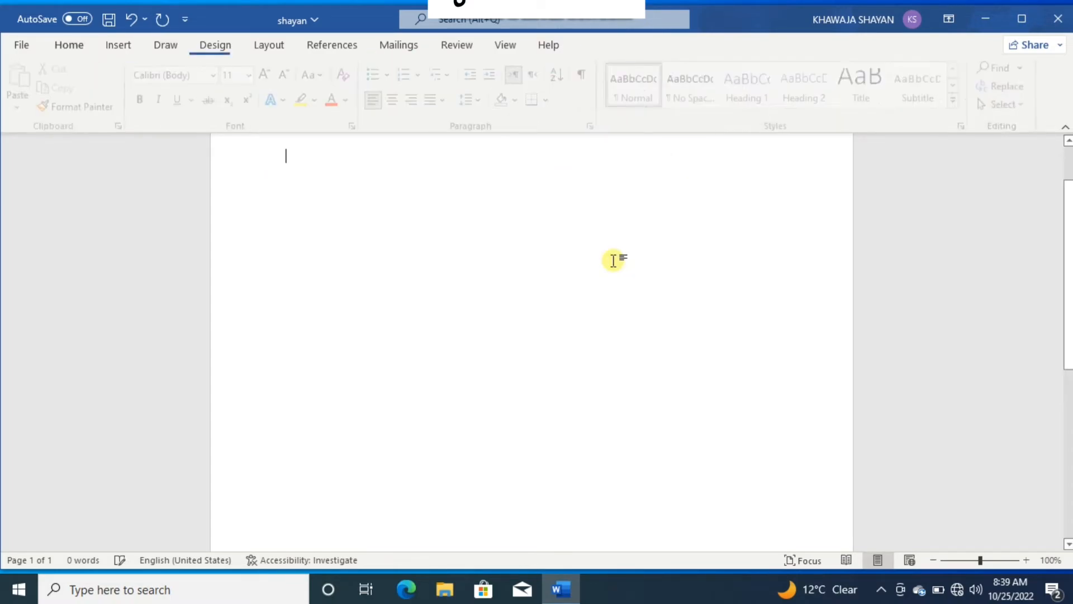
Fill the blank document with sample paragraphs using =RAND().
{"action": "left_click", "coordinate": [130, 47]}
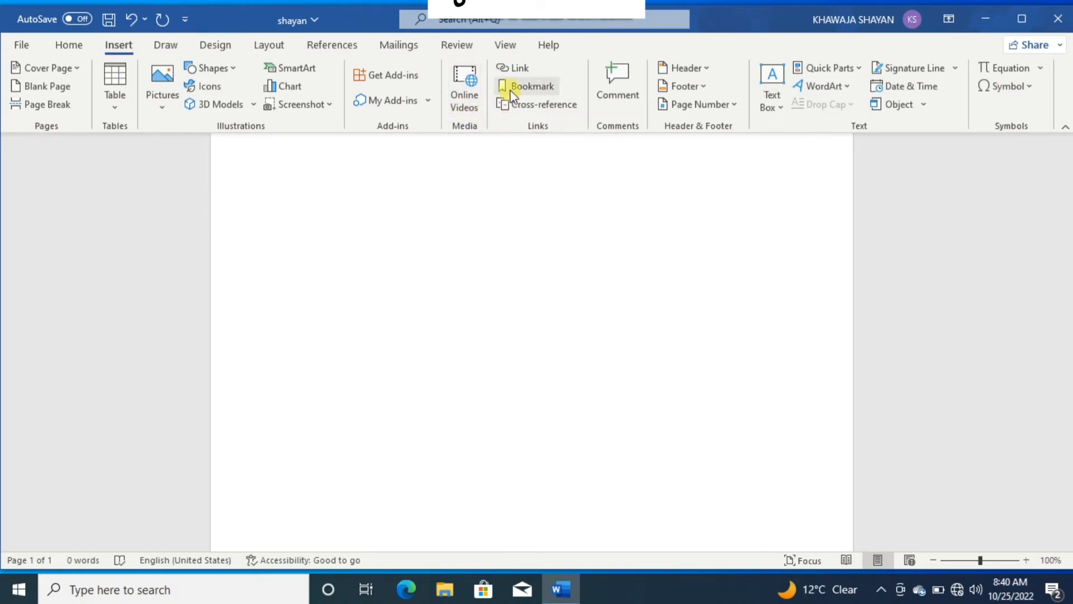
{"action": "type", "text": "=RAND"}
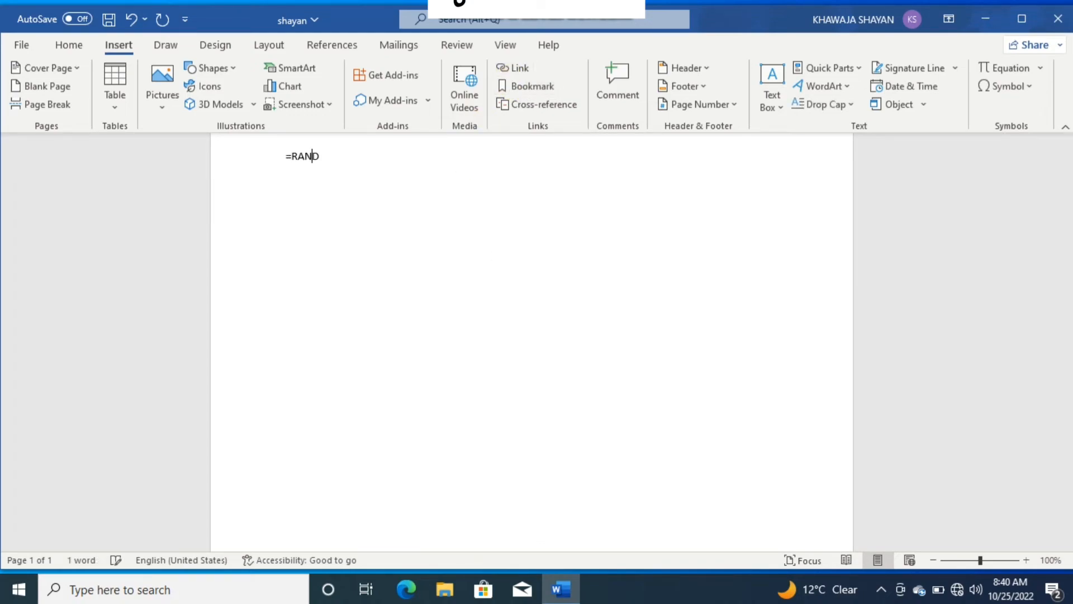
{"action": "type", "text": "()"}
{"action": "key", "text": "Return"}
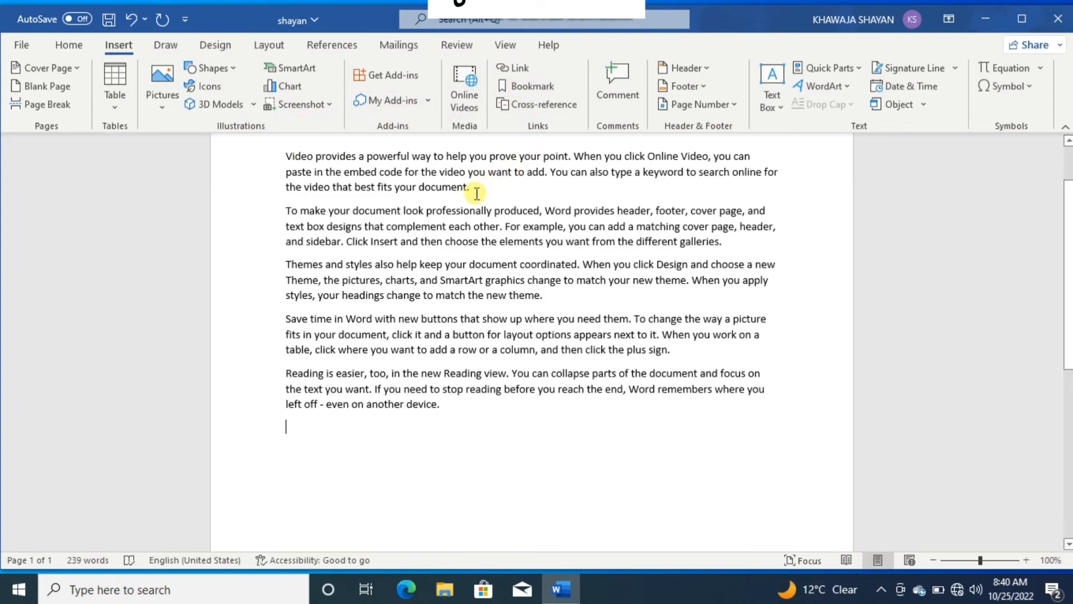
Insert a hyperlink to the desktop file Anka - E'telu ( Arabic Trap Music ).mkv at the end of the first paragraph.
{"action": "left_click", "coordinate": [515, 71]}
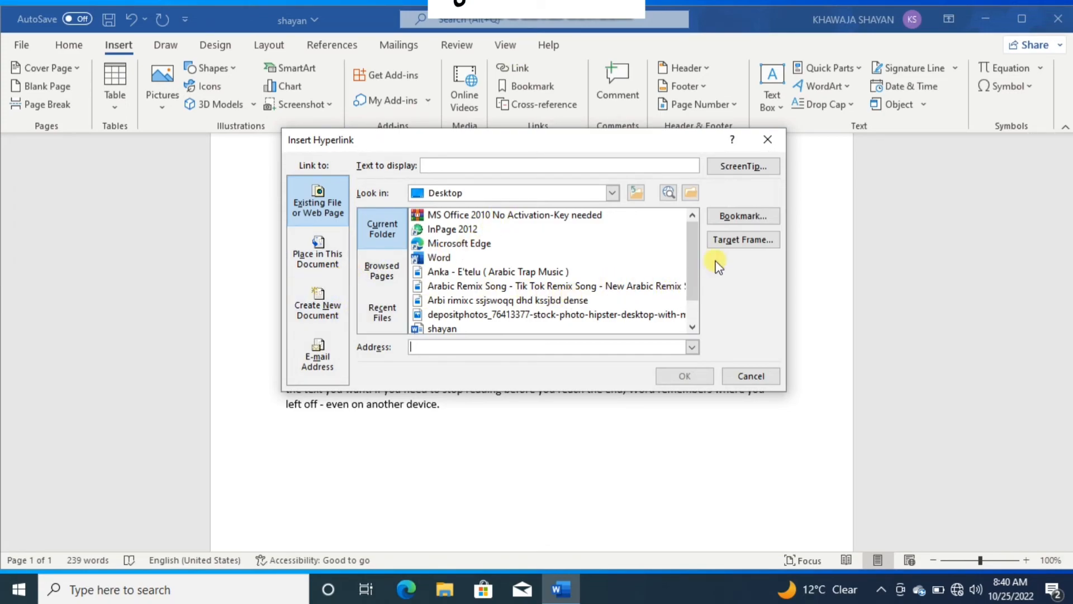
{"action": "left_click_drag", "start_coordinate": [693, 268], "coordinate": [691, 287]}
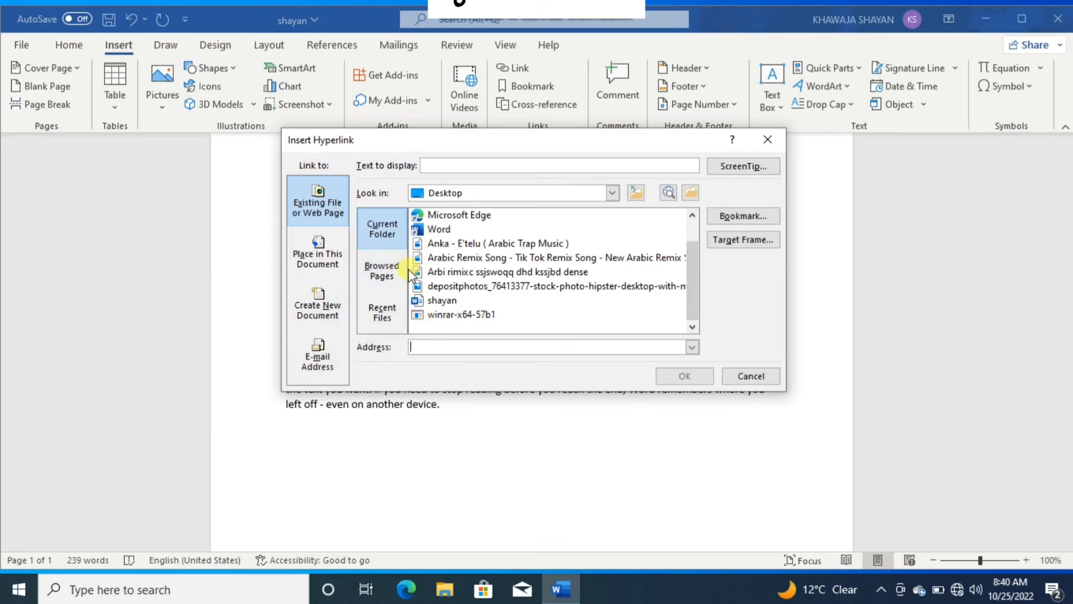
{"action": "left_click", "coordinate": [469, 248]}
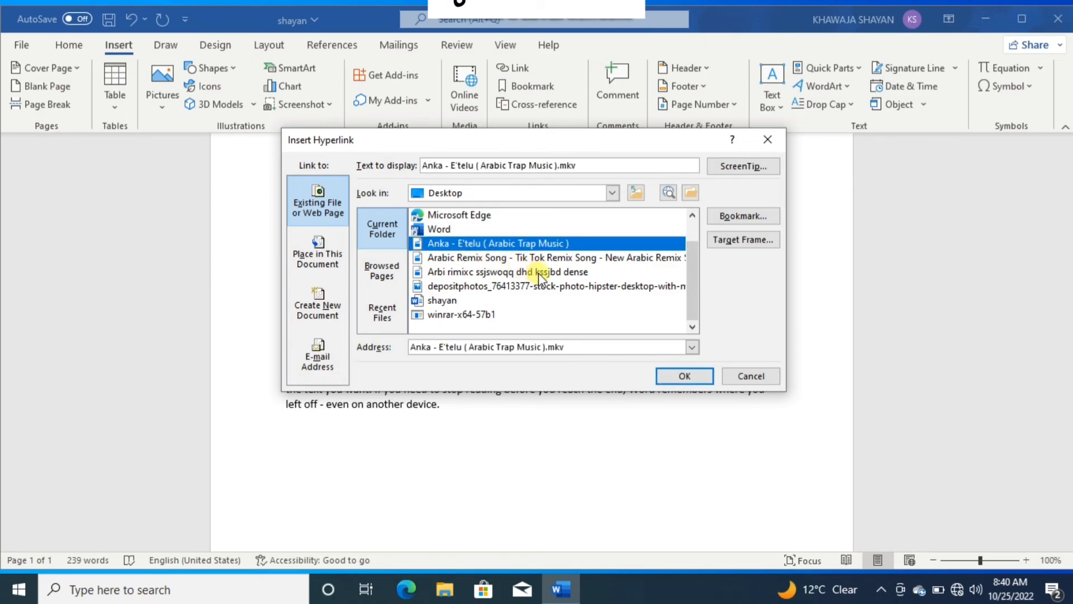
{"action": "left_click", "coordinate": [683, 376]}
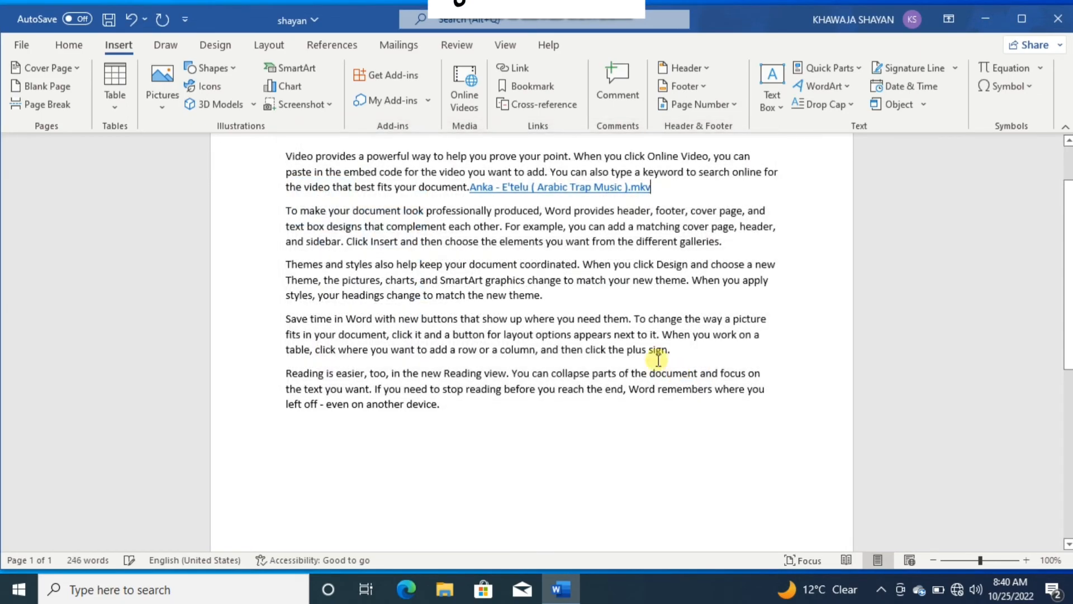
Open the video file through the hyperlink at the end of the first paragraph, and close the media player.
{"action": "left_click", "coordinate": [600, 195], "text": "ctrl"}
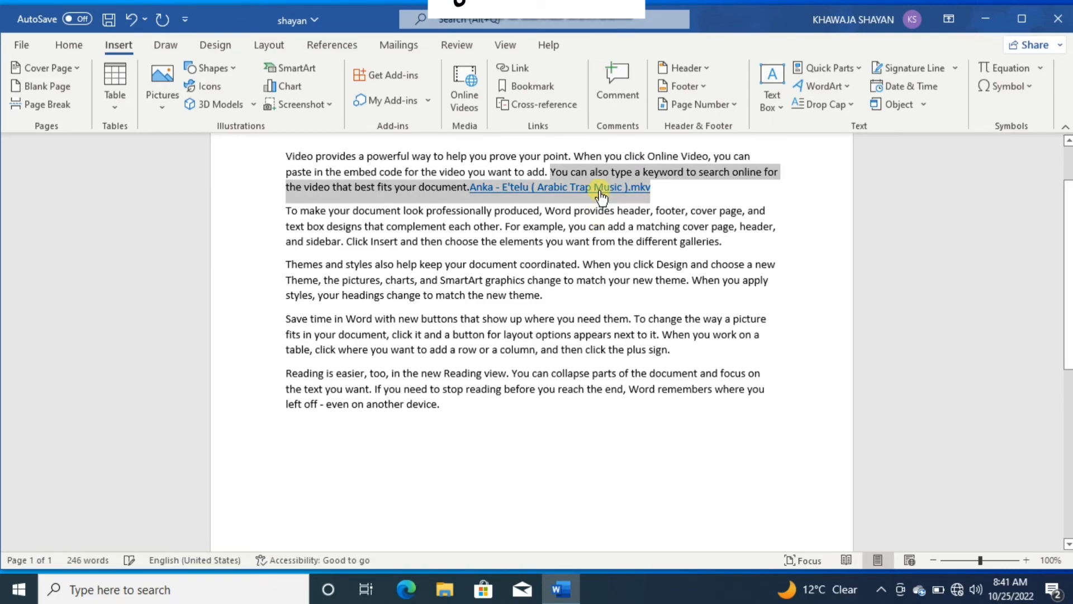
{"action": "left_click", "coordinate": [642, 188]}
{"action": "left_click", "coordinate": [642, 189]}
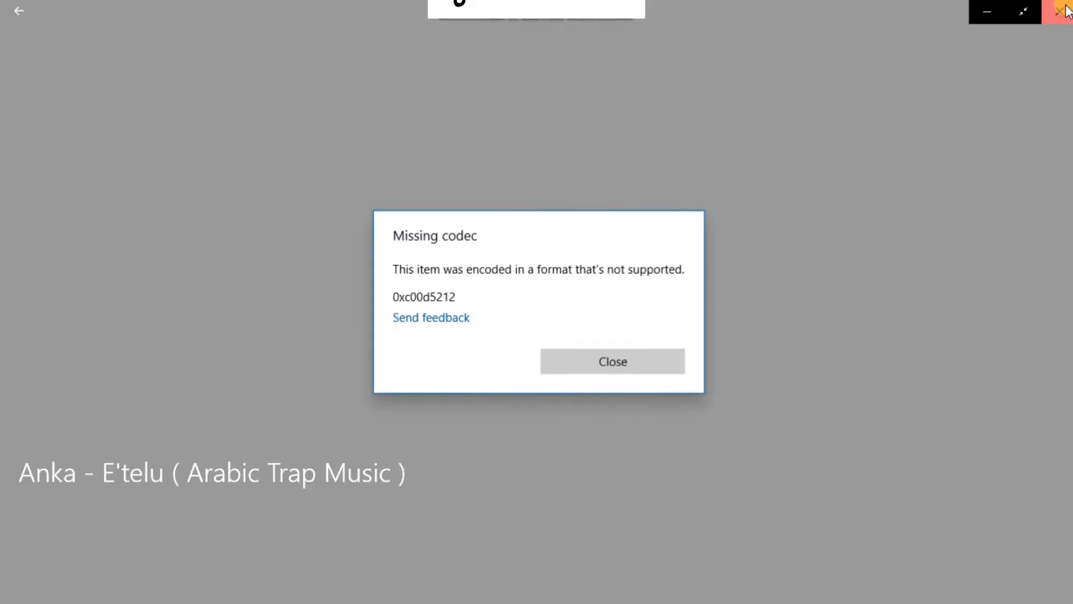
{"action": "left_click", "coordinate": [1059, 6]}
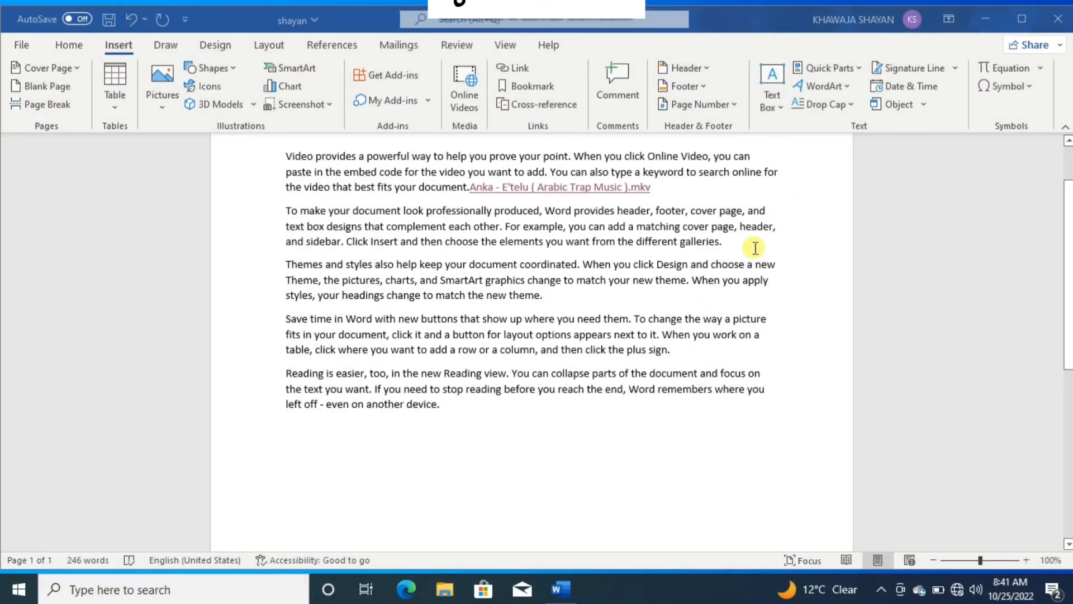
Delete the video hyperlink and the full stop before it at the end of the first paragraph.
{"action": "left_click", "coordinate": [665, 191]}
{"action": "key", "text": "BackSpace"}
{"action": "key", "text": "BackSpace"}
{"action": "key", "text": "BackSpace"}
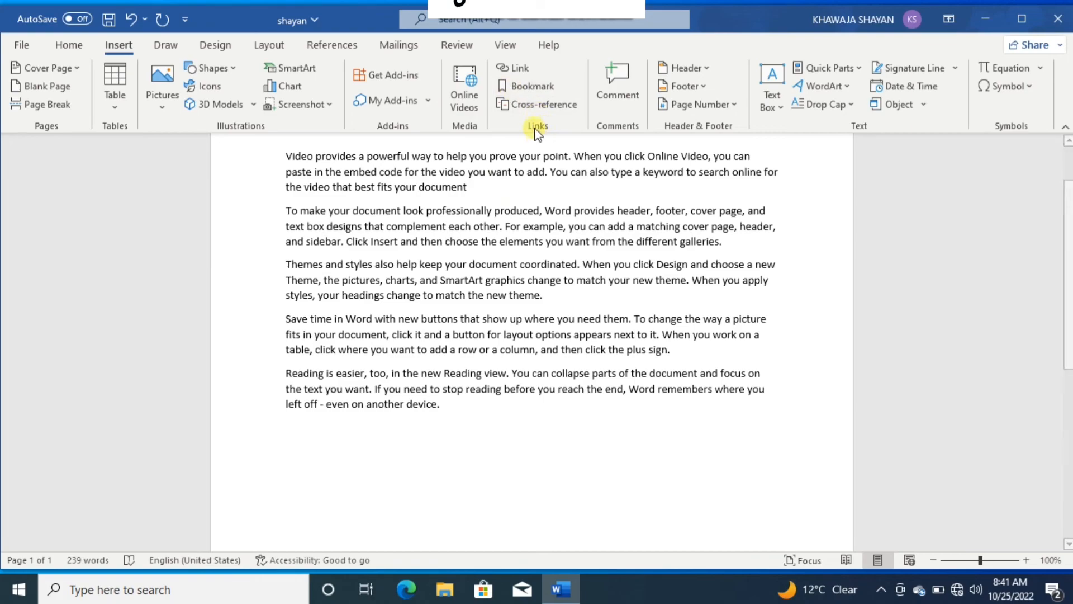
Add a bookmark named GHAZAN at the end of the first paragraph.
{"action": "left_click", "coordinate": [534, 87]}
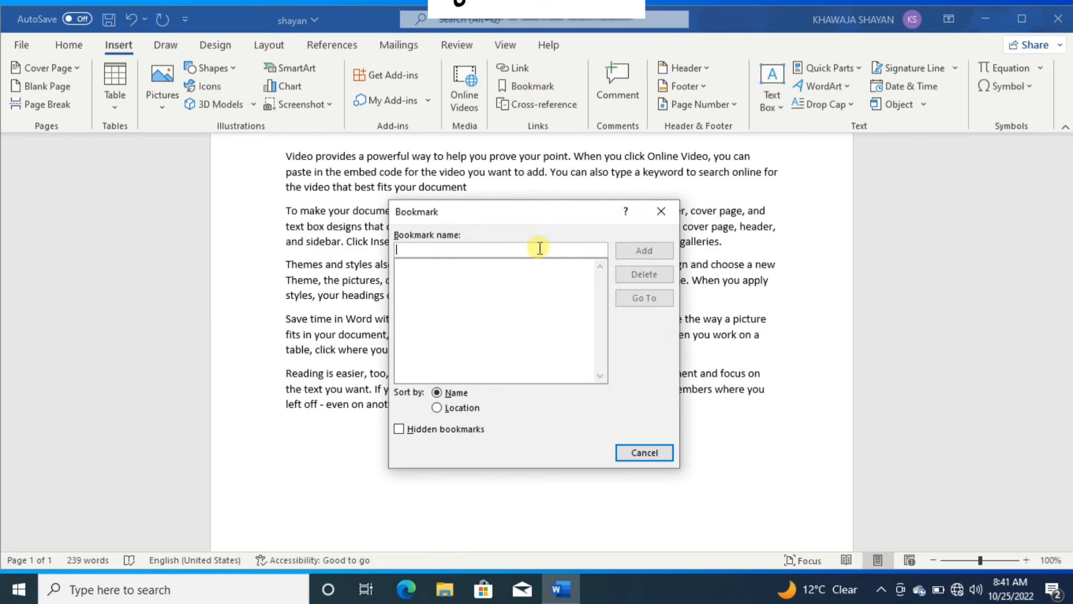
{"action": "type", "text": "GHAZAN"}
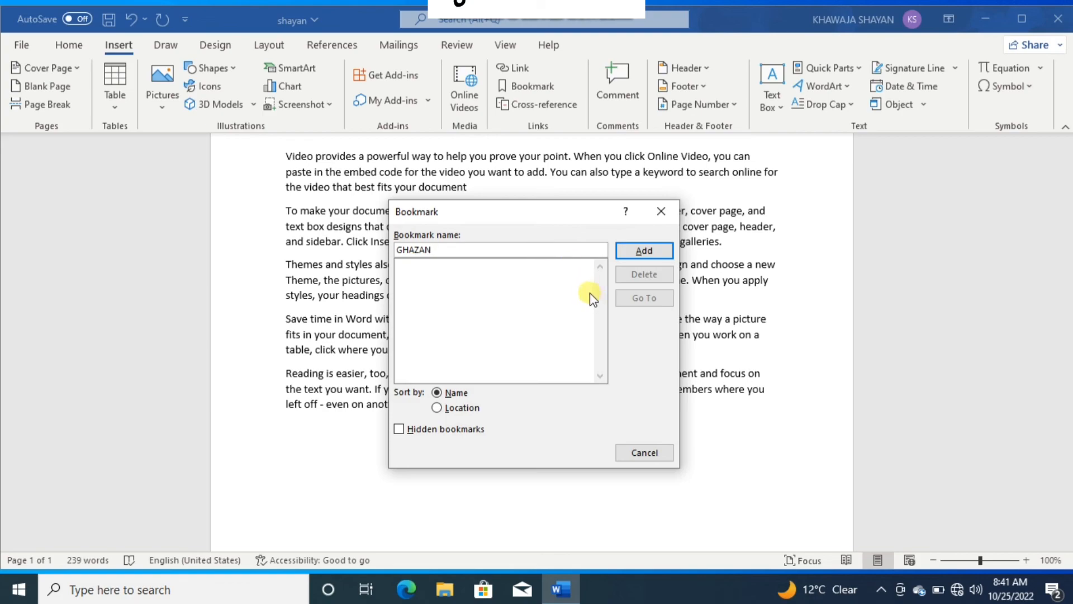
{"action": "left_click", "coordinate": [651, 244]}
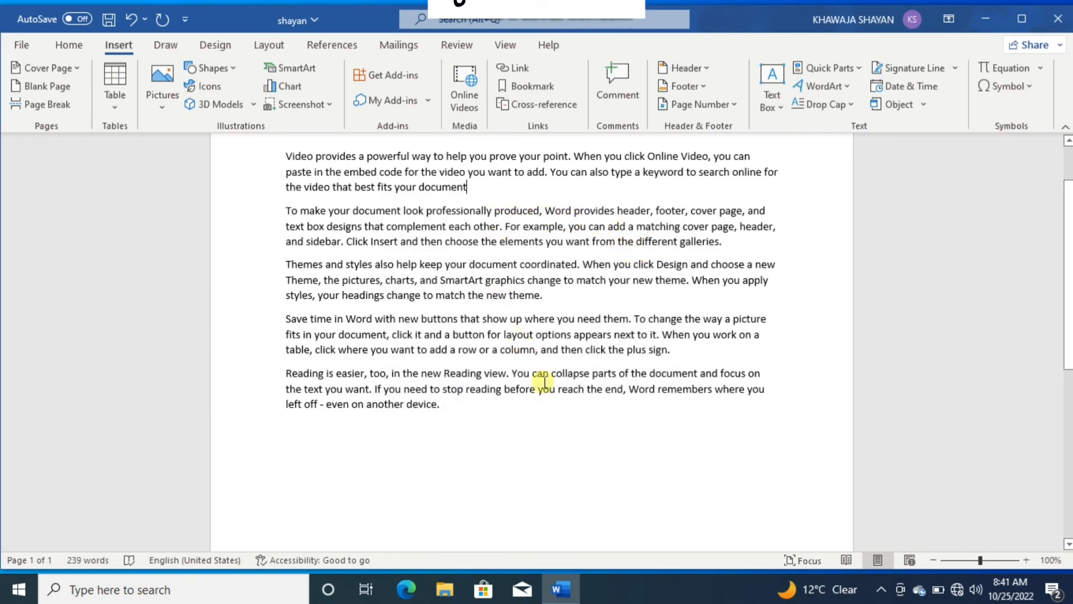
Add blank lines below the last paragraph down to the second page and enter the text JKGF there.
{"action": "left_click", "coordinate": [555, 442]}
{"action": "key", "text": "Return"}
{"action": "key", "text": "Return"}
{"action": "key", "text": "Return"}
{"action": "key", "text": "Return"}
{"action": "key", "text": "Return"}
{"action": "key", "text": "Return"}
{"action": "key", "text": "Return"}
{"action": "key", "text": "Return"}
{"action": "key", "text": "Return"}
{"action": "key", "text": "Return"}
{"action": "key", "text": "Return"}
{"action": "key", "text": "Return"}
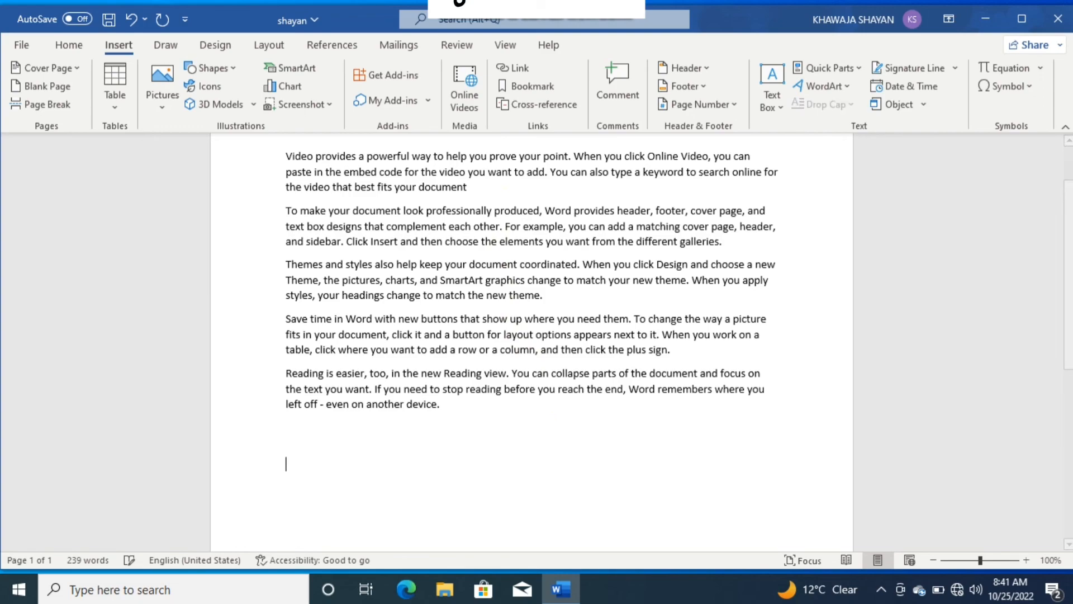
{"action": "key", "text": "Return"}
{"action": "key", "text": "Return"}
{"action": "key", "text": "Return"}
{"action": "key", "text": "Return"}
{"action": "key", "text": "Return"}
{"action": "key", "text": "Return"}
{"action": "type", "text": "JKGF"}
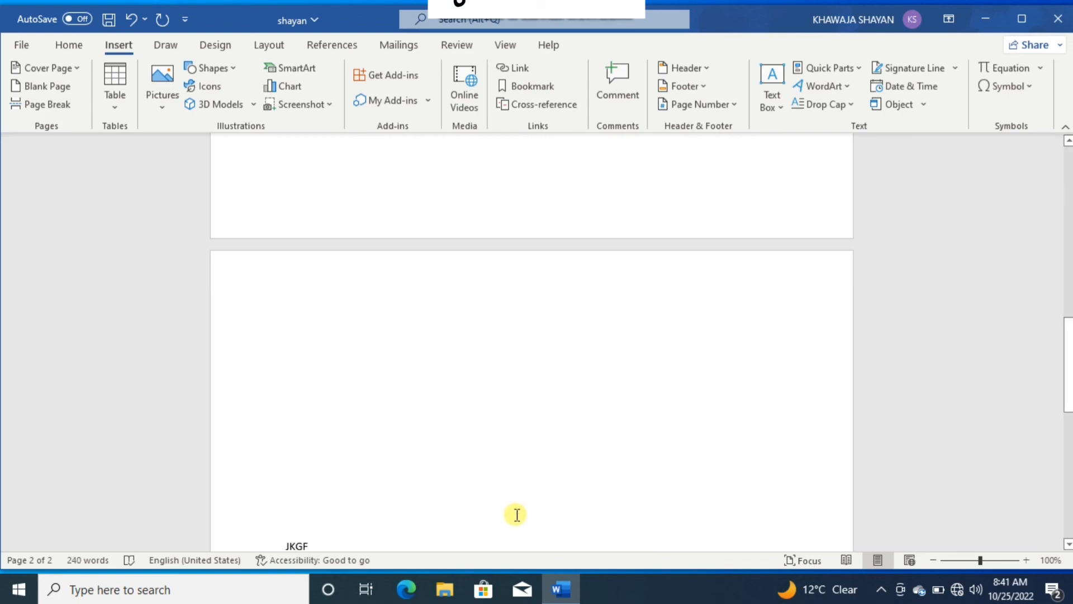
Go to the GHAZAN bookmark from the second page and close the Bookmark dialog.
{"action": "left_click", "coordinate": [532, 87]}
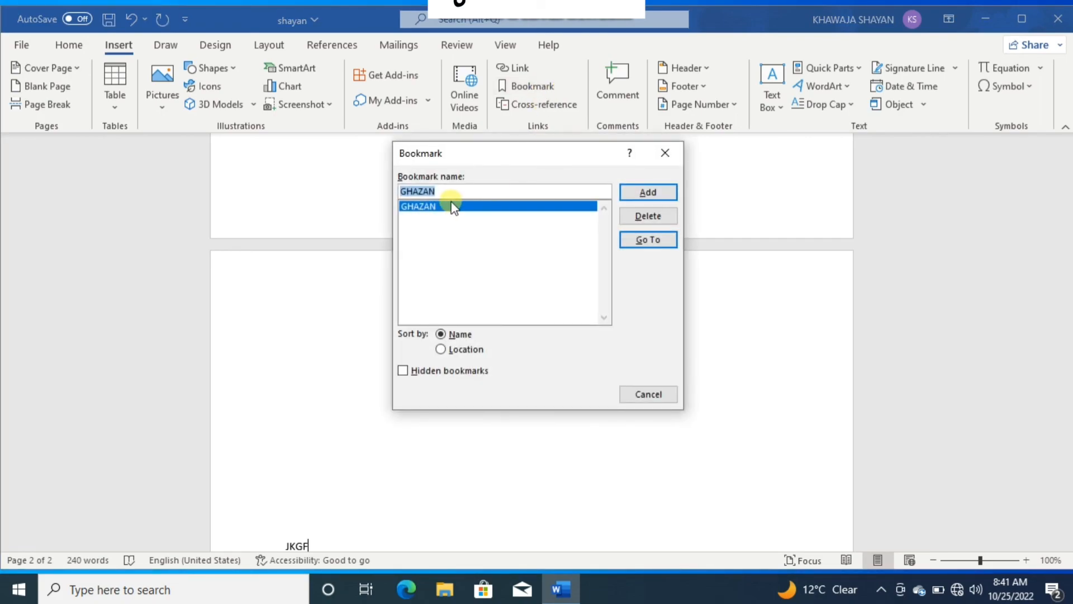
{"action": "left_click", "coordinate": [639, 238]}
{"action": "left_click", "coordinate": [649, 393]}
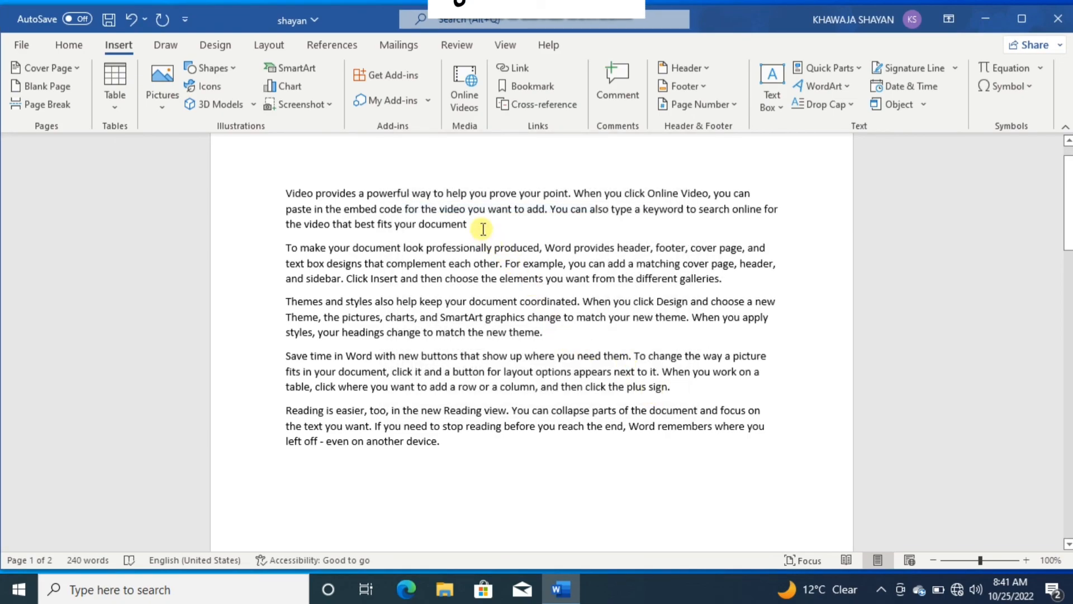